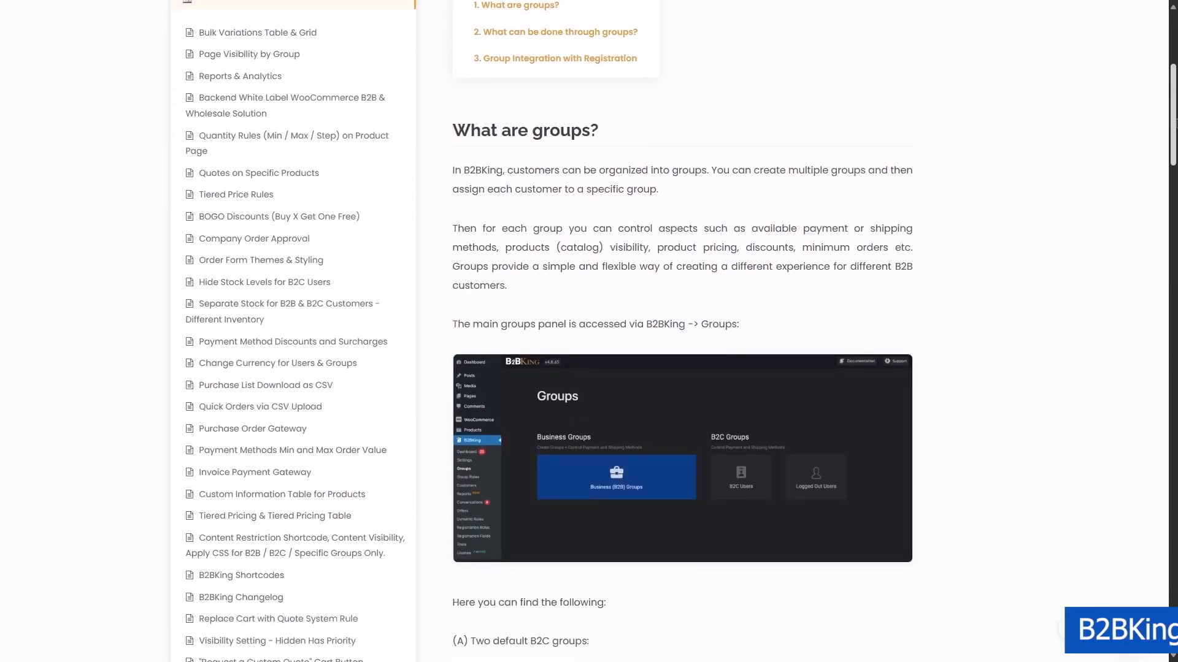
Step: Open the business (B2B) groups list and bring up the form for a new customer group
{"action": "left_click_drag", "start_coordinate": [1174, 128], "coordinate": [1173, 260]}
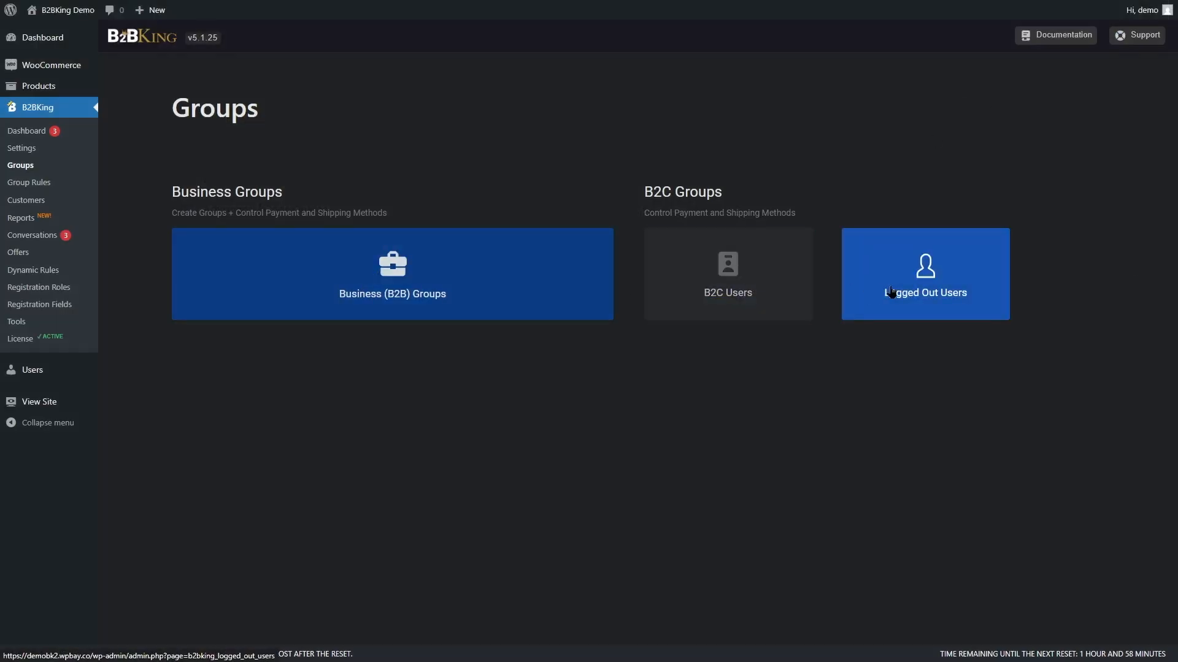
{"action": "left_click", "coordinate": [531, 292]}
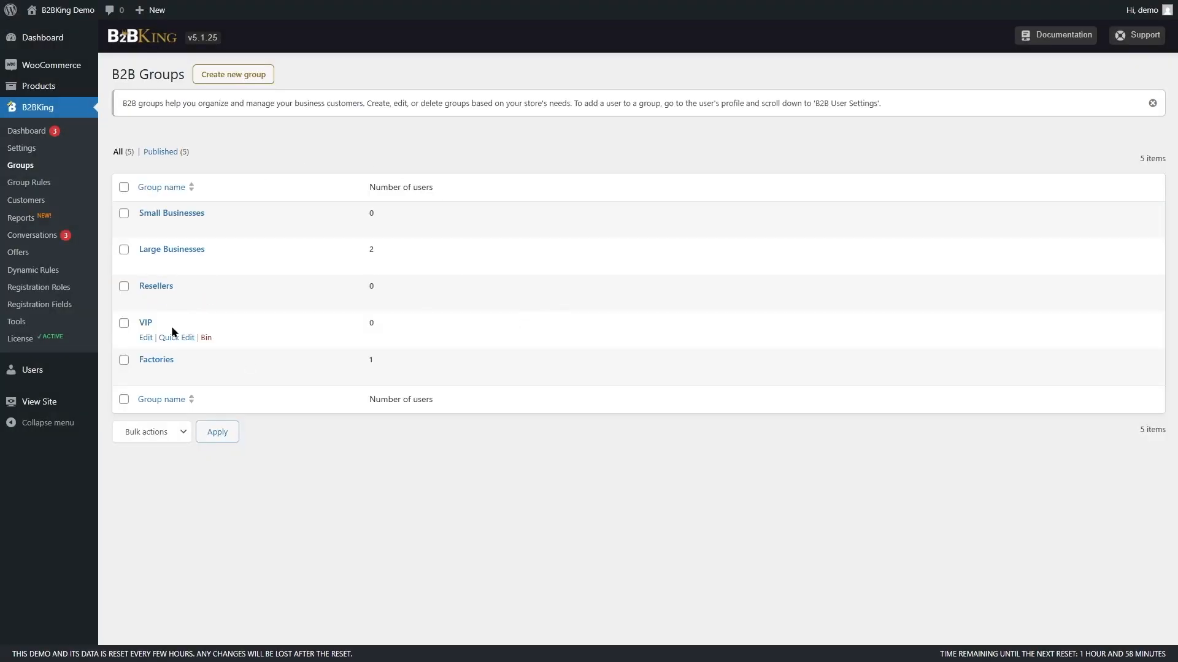
{"action": "left_click", "coordinate": [224, 76]}
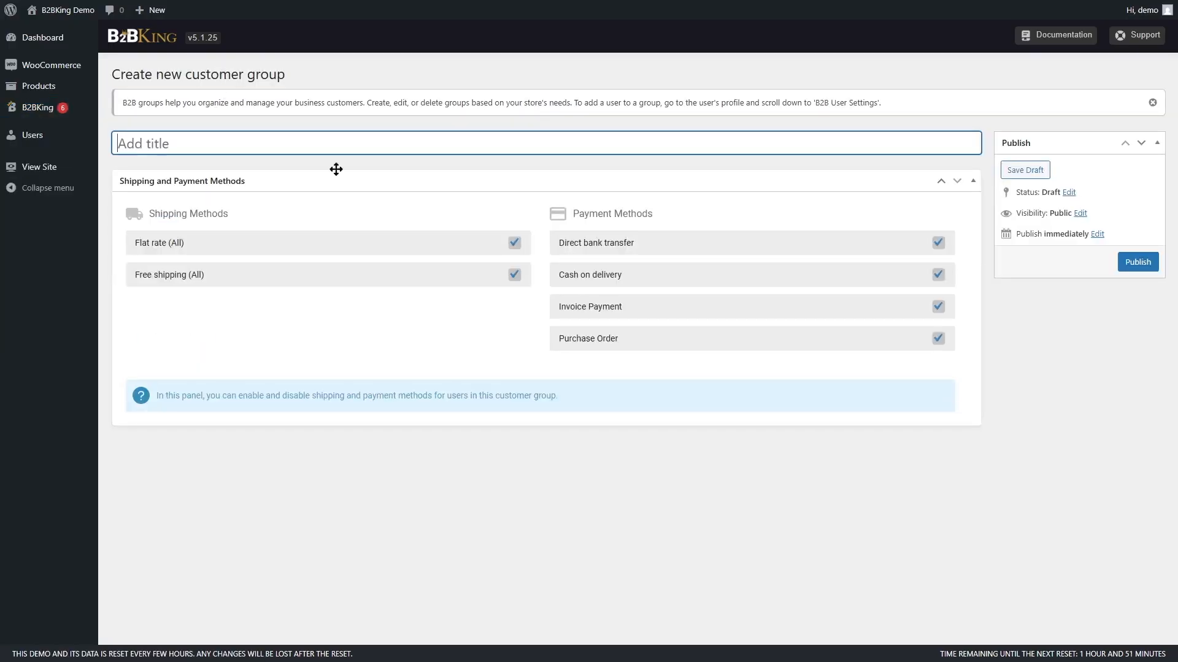
Step: Open the list of approval groups in the pending factory user's B2B registration data
{"action": "scroll", "coordinate": [534, 331], "scroll_direction": "down", "scroll_amount": 3}
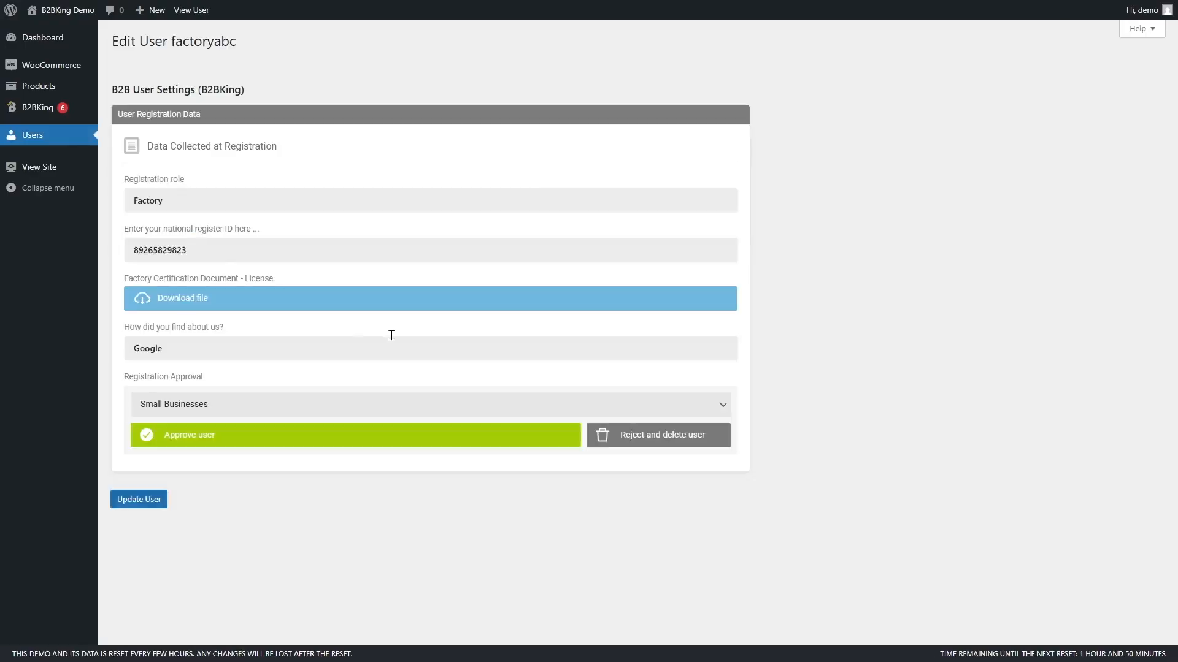
{"action": "left_click", "coordinate": [701, 404]}
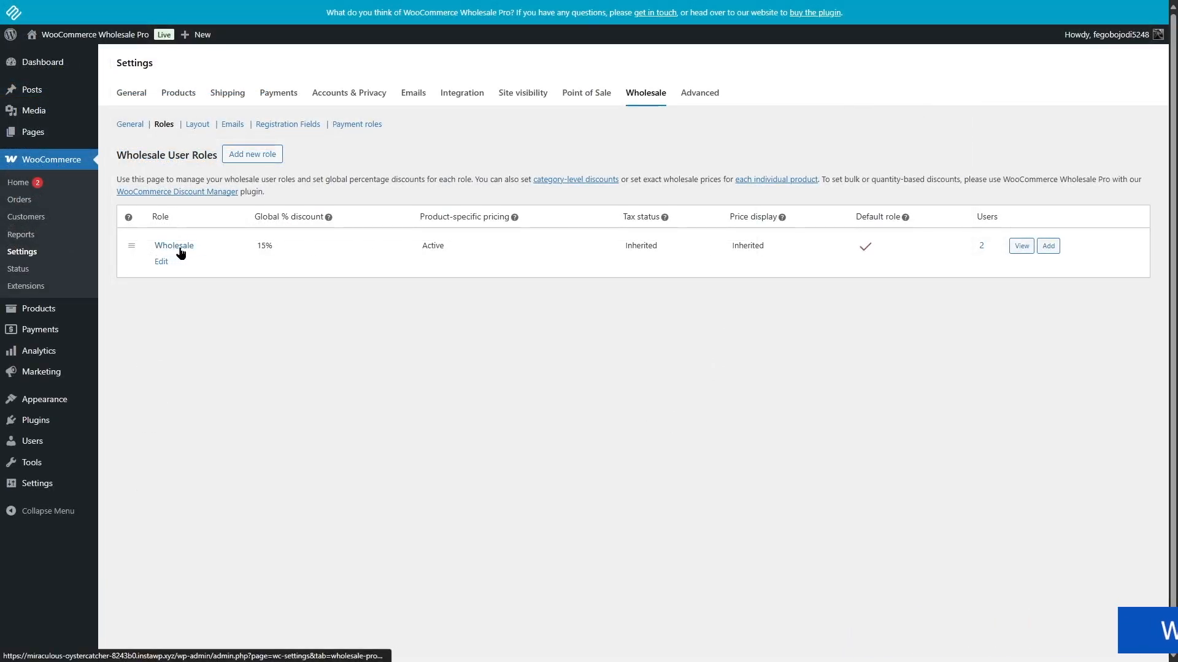
Step: Add a wholesale user role named VIP with a 20% discount and product-specific pricing allowed
{"action": "left_click", "coordinate": [254, 157]}
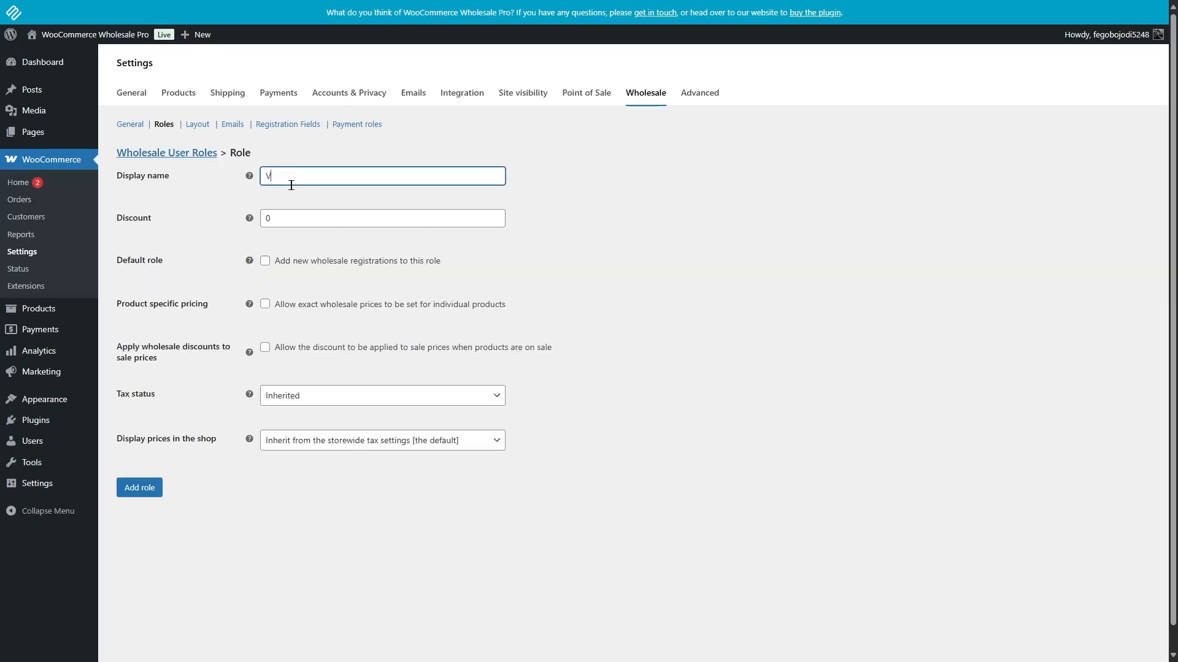
{"action": "type", "text": "20"}
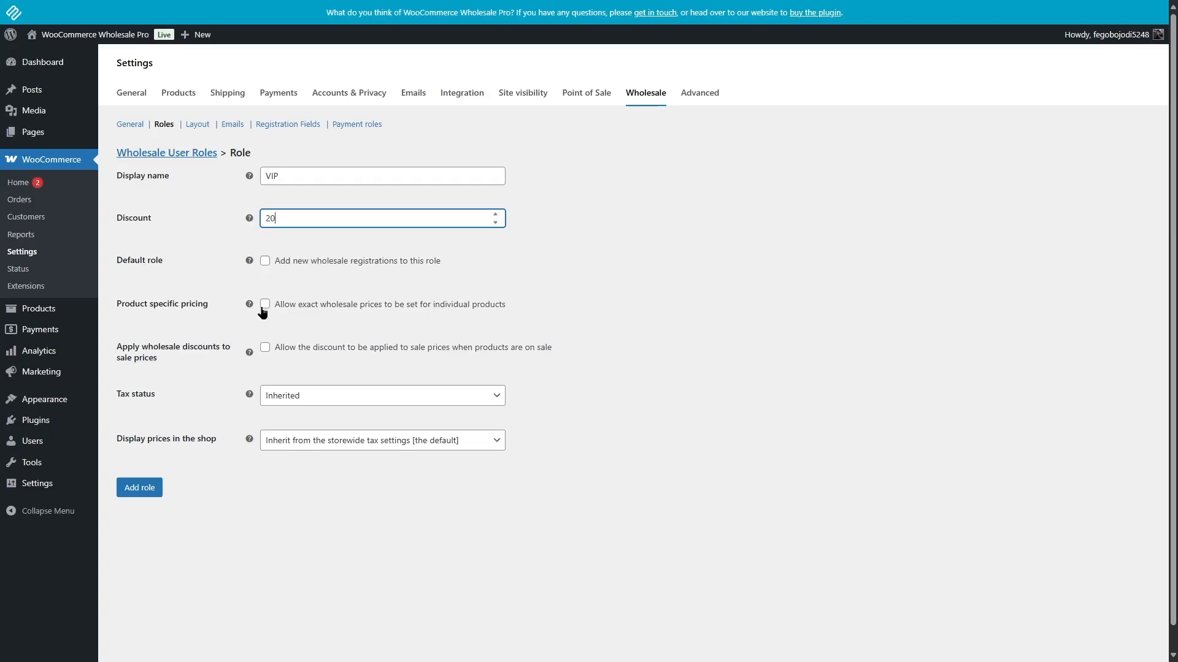
{"action": "left_click", "coordinate": [264, 305]}
{"action": "left_click", "coordinate": [139, 531]}
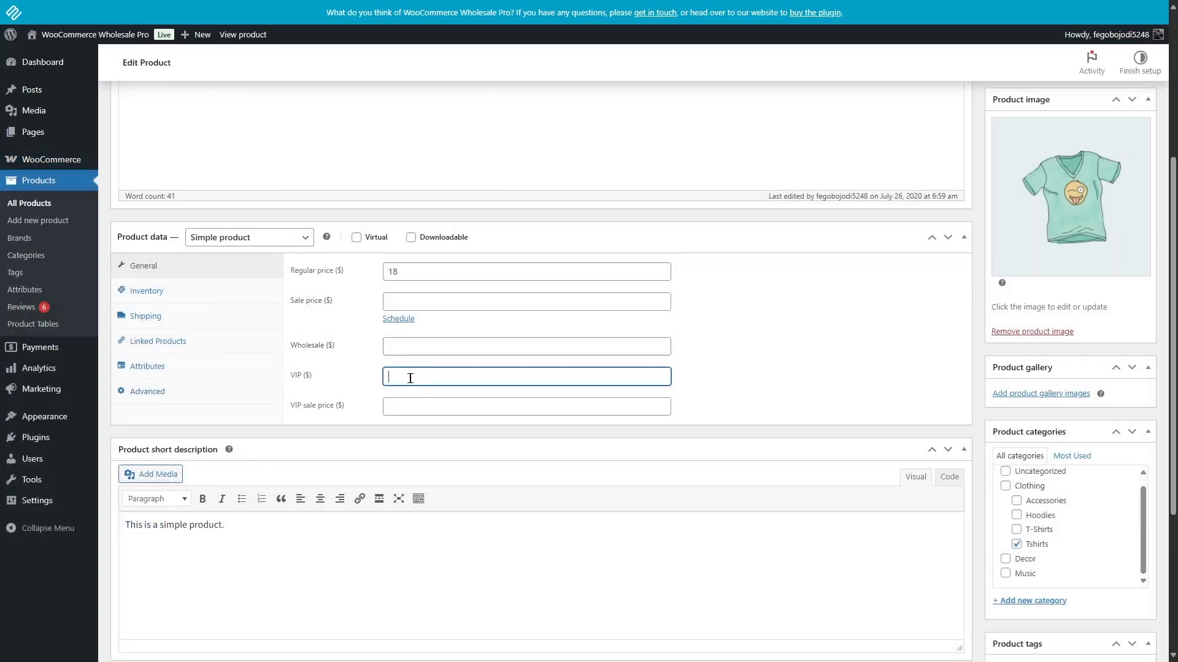
Step: Look over the Wholesale, VIP and VIP sale price fields on the T-shirt product's edit page
{"action": "left_click", "coordinate": [411, 406]}
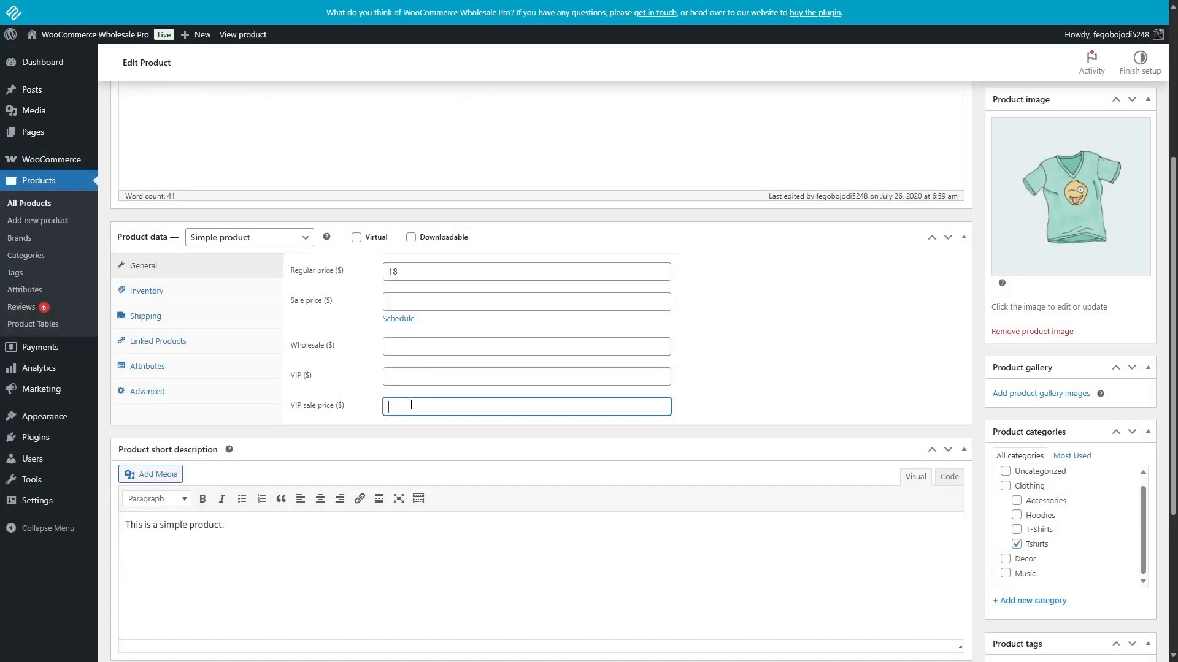
{"action": "scroll", "coordinate": [422, 393], "scroll_direction": "down", "scroll_amount": 4}
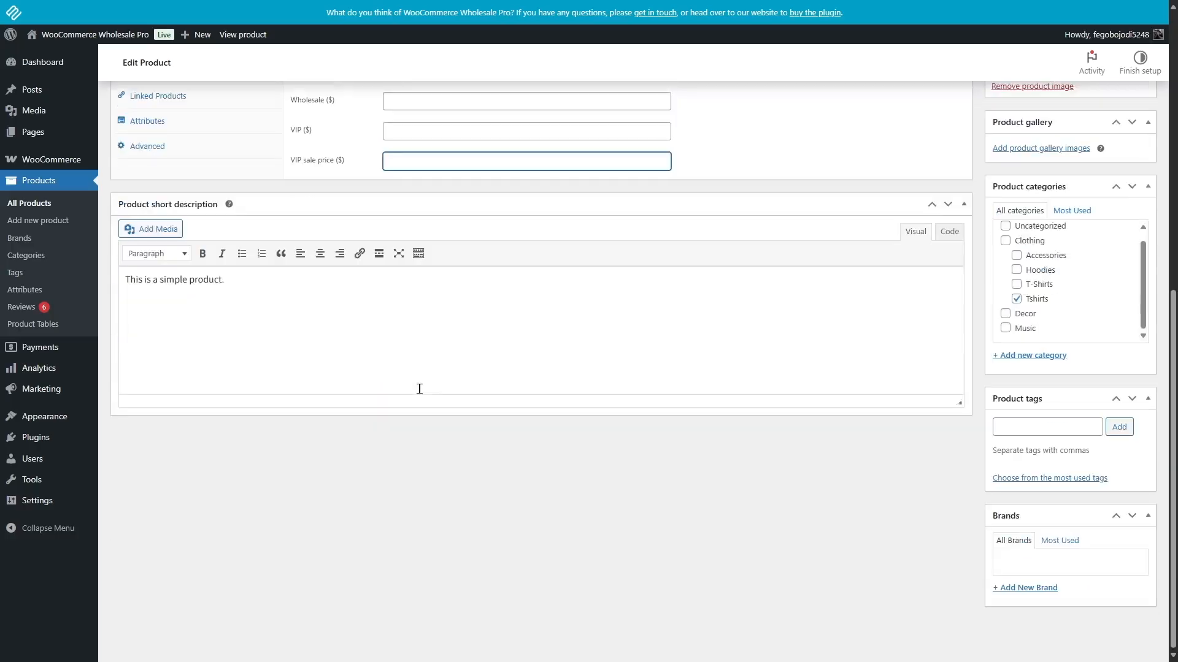
{"action": "scroll", "coordinate": [418, 387], "scroll_direction": "up", "scroll_amount": 8}
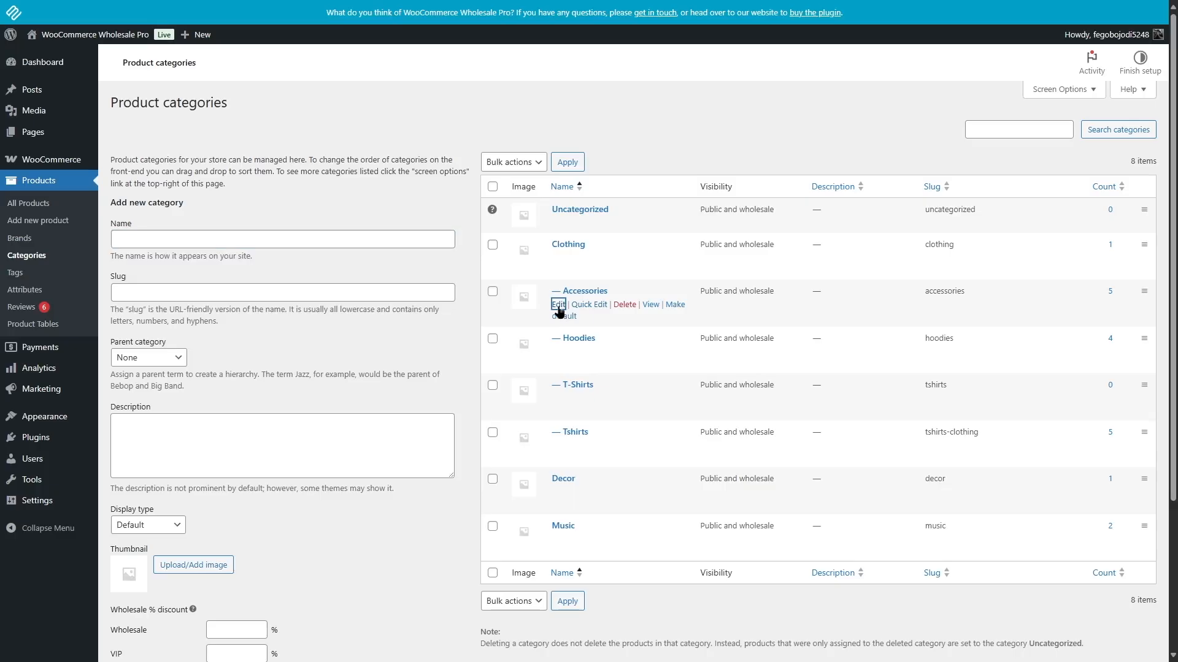
Step: Open the Accessories product category for editing and look over its settings
{"action": "left_click", "coordinate": [558, 305]}
{"action": "scroll", "coordinate": [543, 313], "scroll_direction": "down", "scroll_amount": 2}
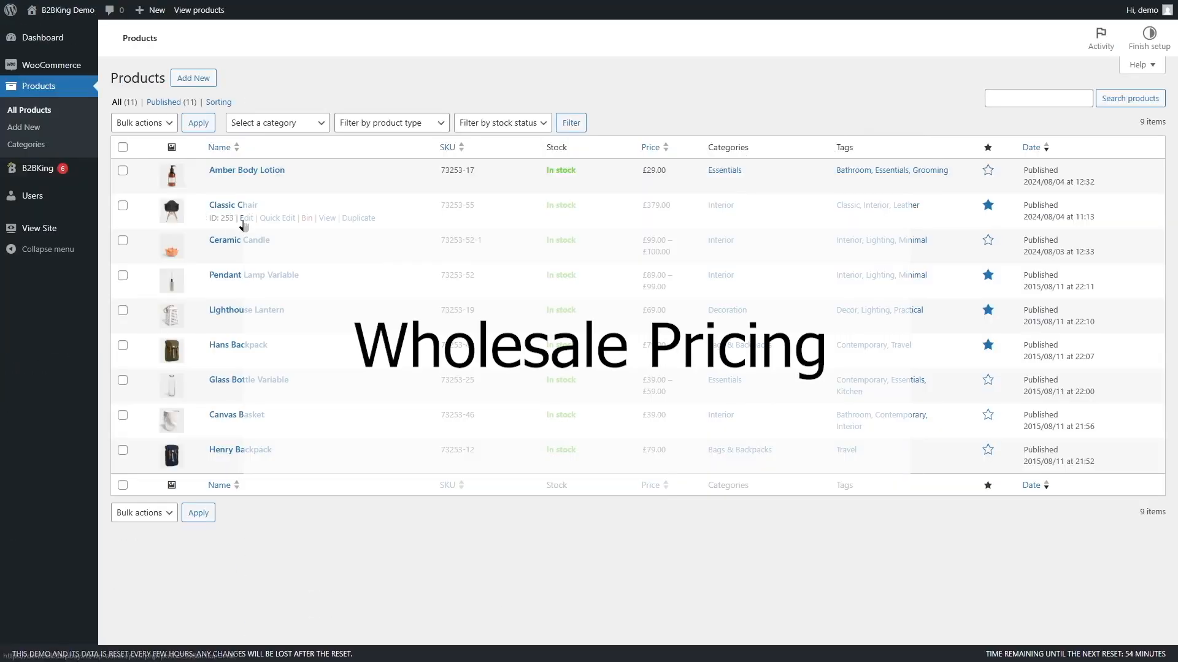
Step: Open the Classic Chair product for editing and inspect its pricing fields and its storefront page
{"action": "left_click", "coordinate": [243, 221]}
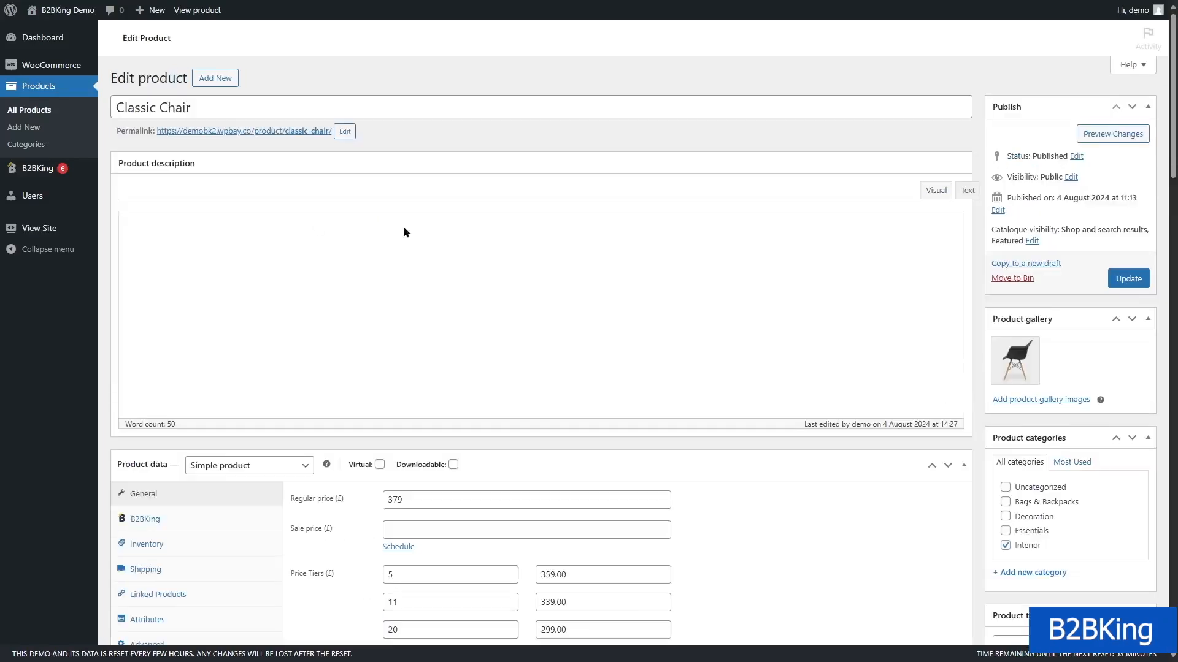
{"action": "scroll", "coordinate": [1159, 174], "scroll_direction": "down", "scroll_amount": 5}
{"action": "left_click", "coordinate": [480, 296]}
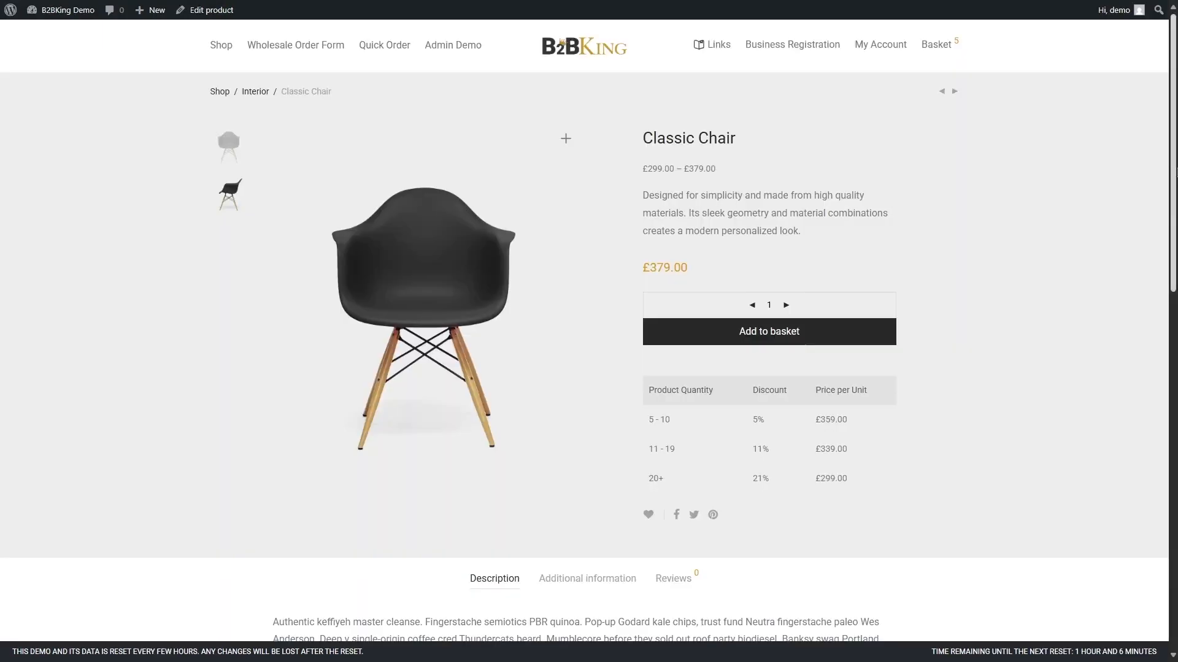
{"action": "scroll", "coordinate": [578, 385], "scroll_direction": "down", "scroll_amount": 2}
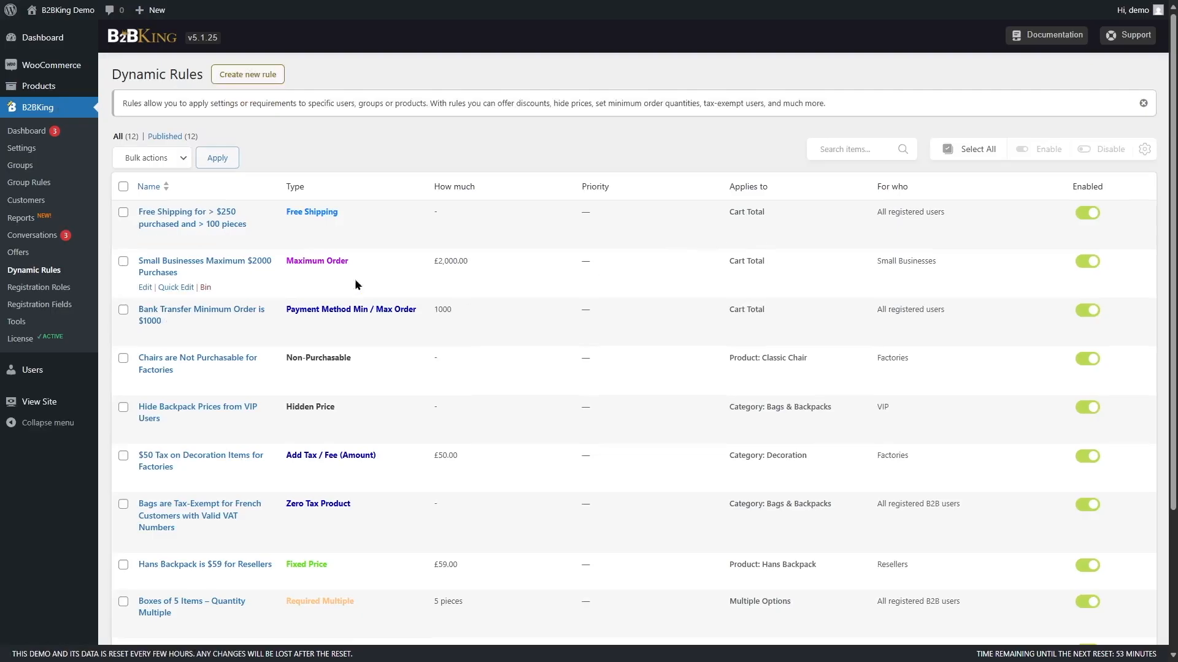
Step: Create a new dynamic rule titled "Cart discount for Wholesale users"
{"action": "left_click", "coordinate": [241, 74]}
{"action": "type", "text": "Cart di"}
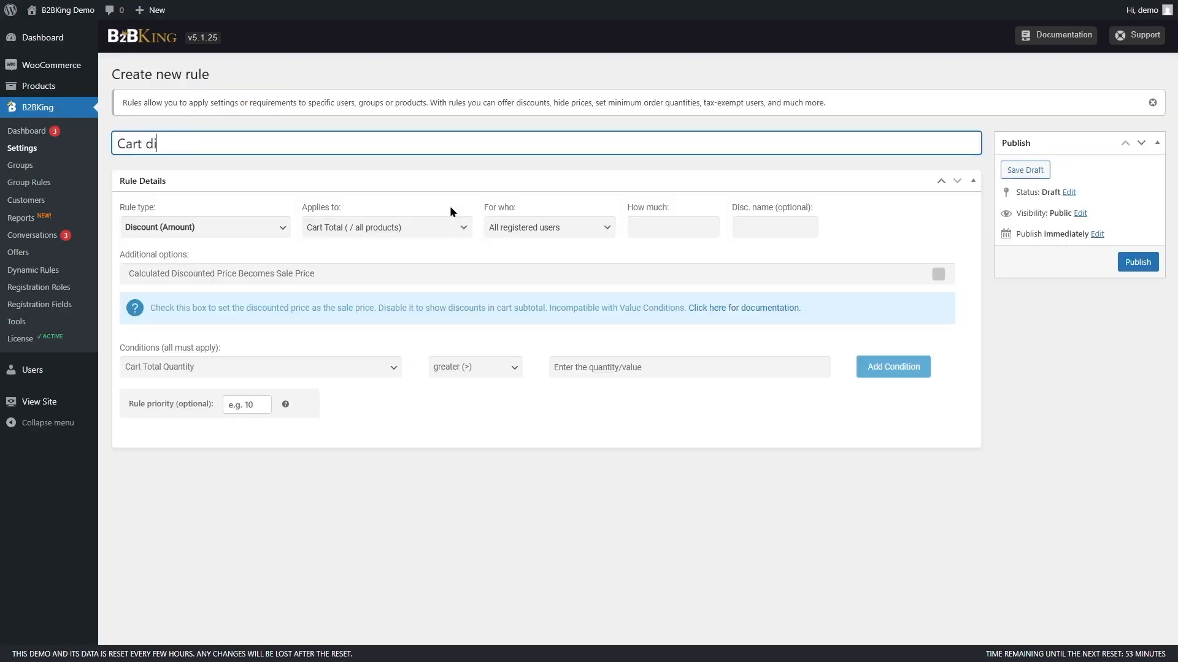
{"action": "type", "text": "scount for Wholesale users"}
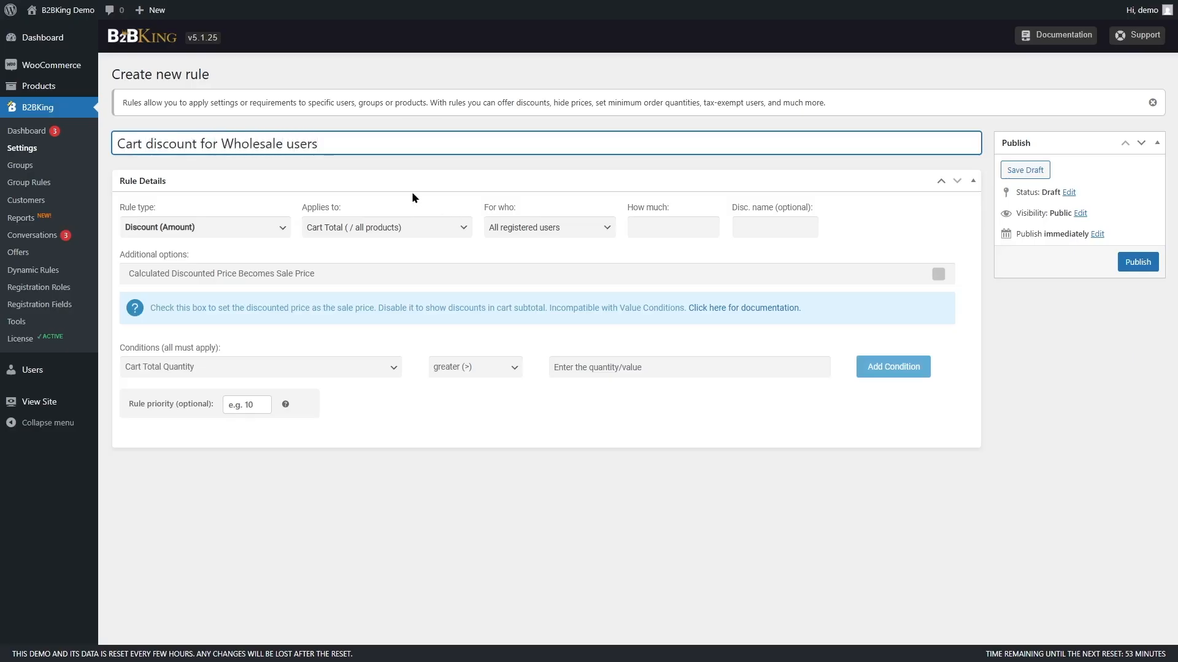
{"action": "left_click", "coordinate": [411, 194]}
Step: Set the rule to Discount (Percentage) of 10, applied to Cart Total for all registered B2B users
{"action": "left_click", "coordinate": [260, 238]}
{"action": "left_click", "coordinate": [215, 272]}
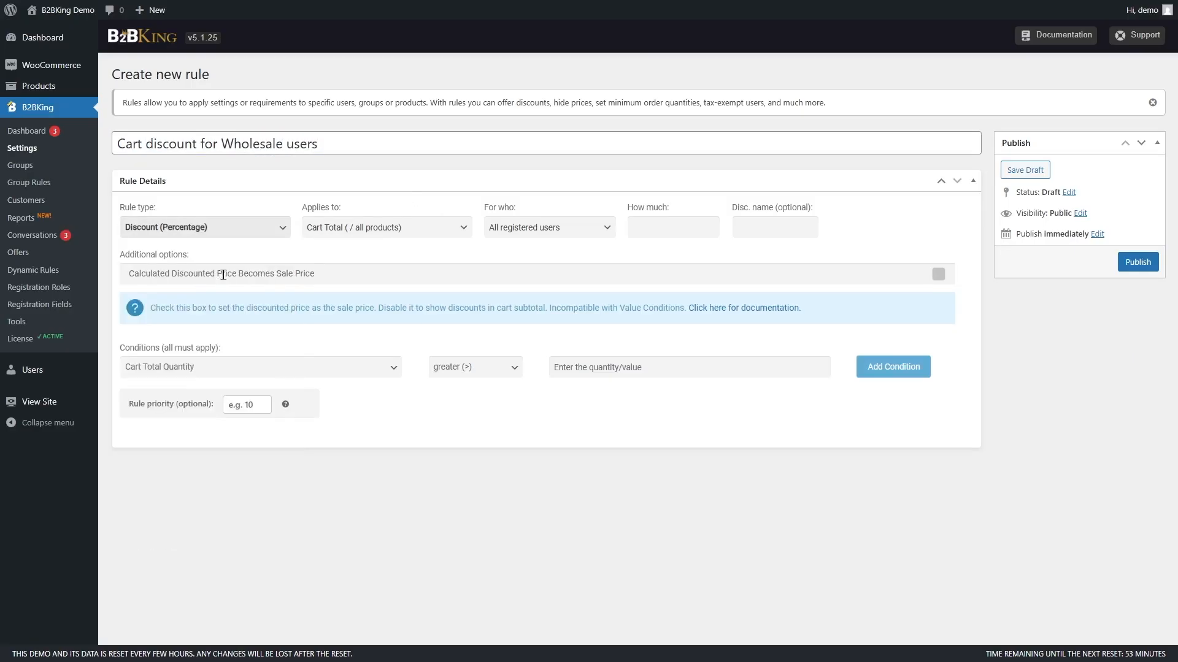
{"action": "left_click", "coordinate": [366, 235]}
{"action": "left_click", "coordinate": [362, 305]}
{"action": "left_click", "coordinate": [544, 228]}
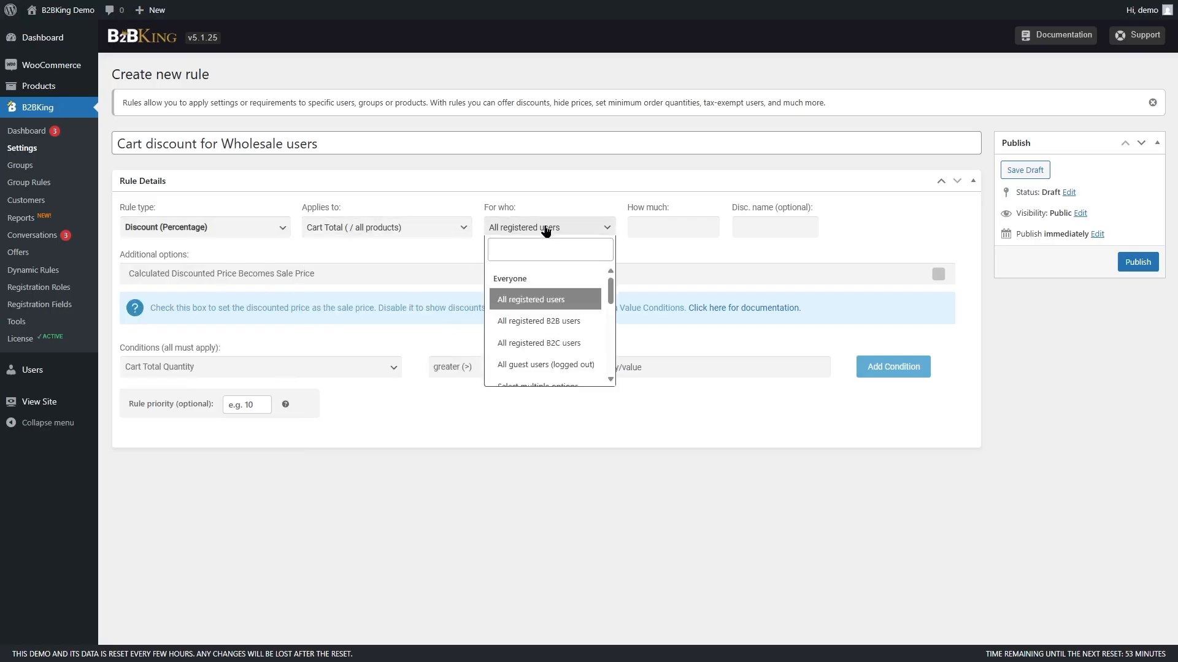
{"action": "left_click", "coordinate": [580, 323]}
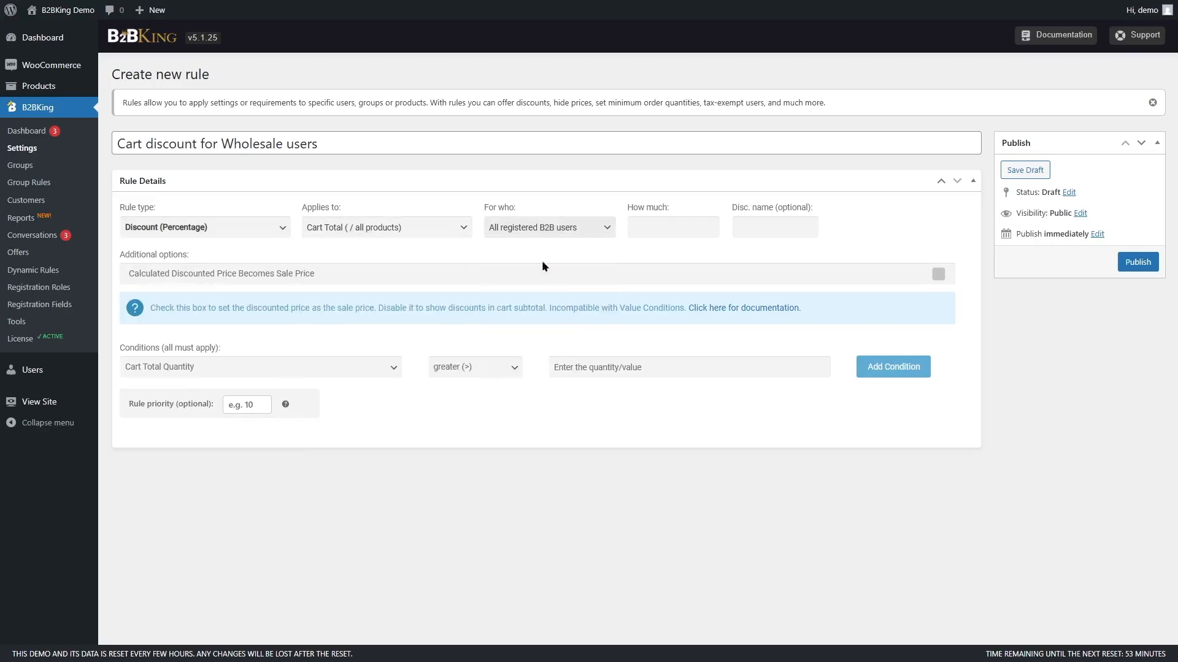
{"action": "type", "text": "10"}
Step: Add a rule condition requiring Cart Total Quantity greater than 10
{"action": "left_click", "coordinate": [317, 368]}
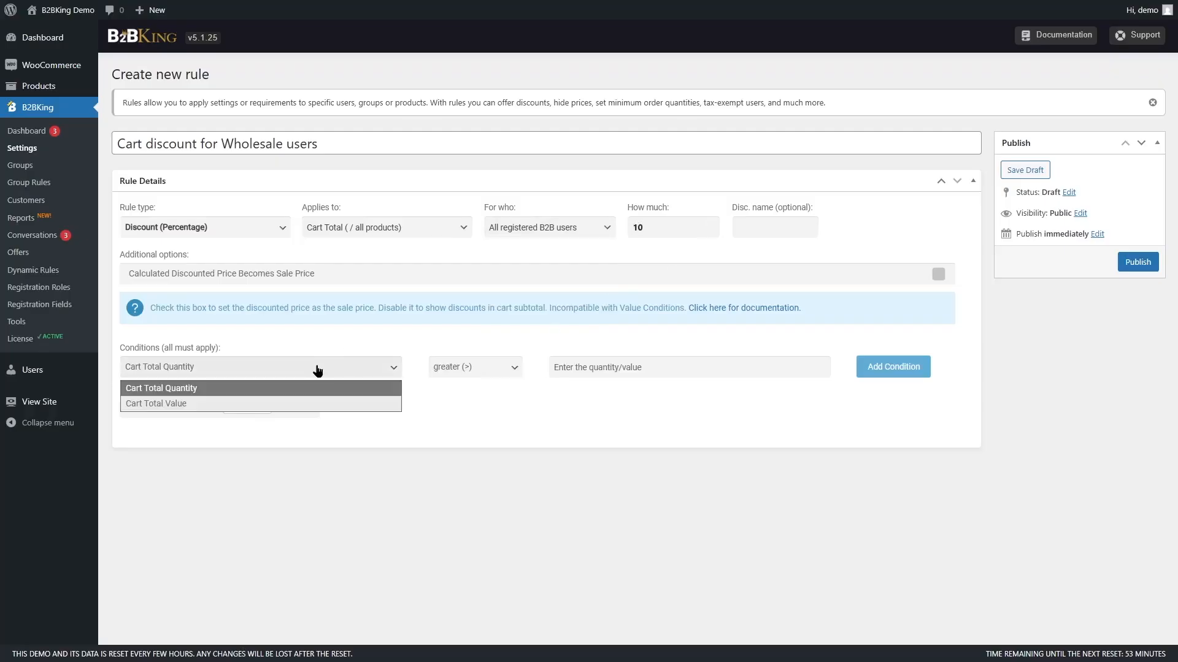
{"action": "left_click", "coordinate": [389, 389]}
{"action": "left_click", "coordinate": [475, 367]}
{"action": "left_click", "coordinate": [475, 385]}
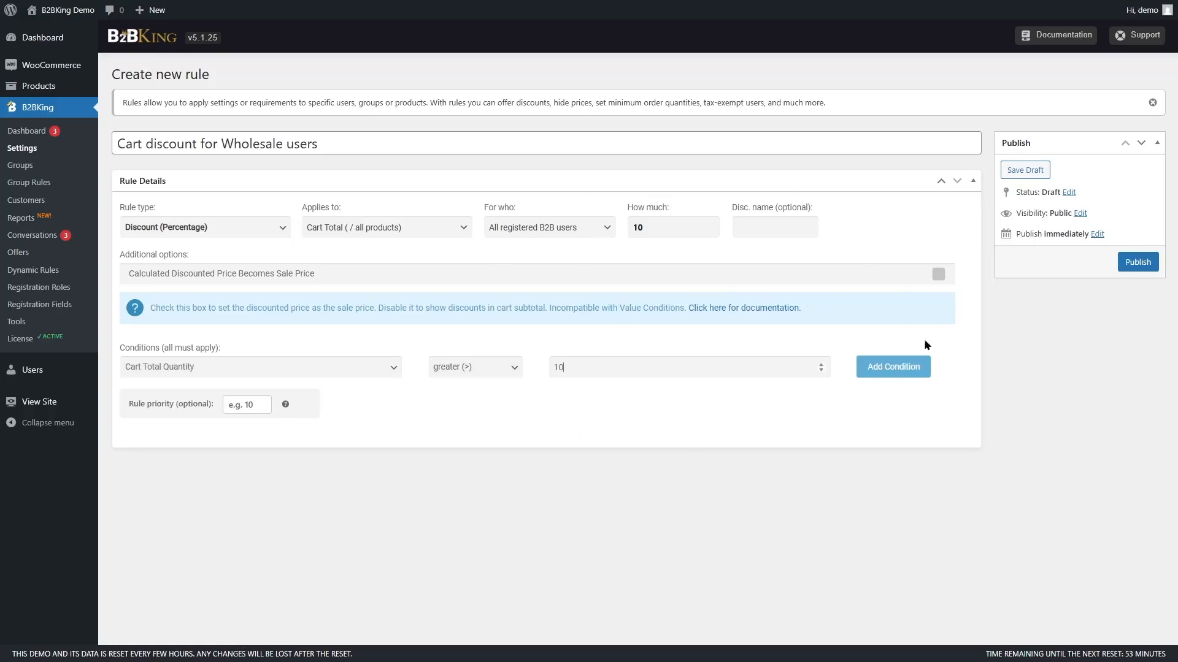
{"action": "left_click", "coordinate": [893, 373]}
{"action": "left_click", "coordinate": [887, 371]}
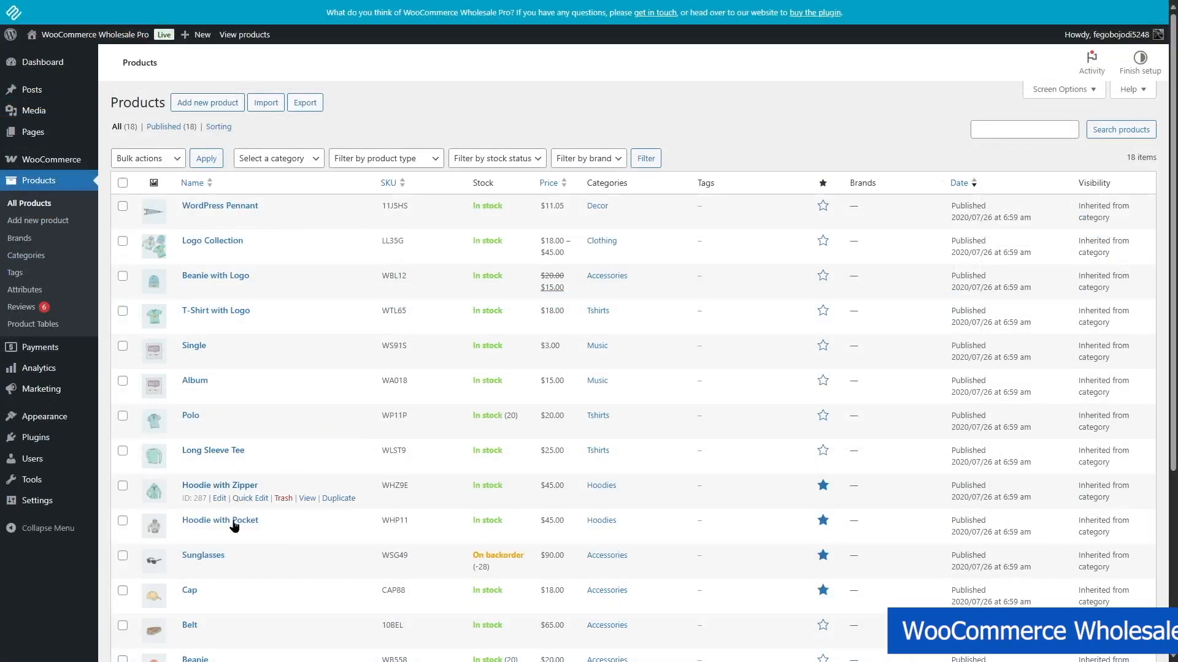
Step: Set the Beanie product's wholesale price to $15 and check its price in the storefront product table
{"action": "scroll", "coordinate": [258, 499], "scroll_direction": "down", "scroll_amount": 3}
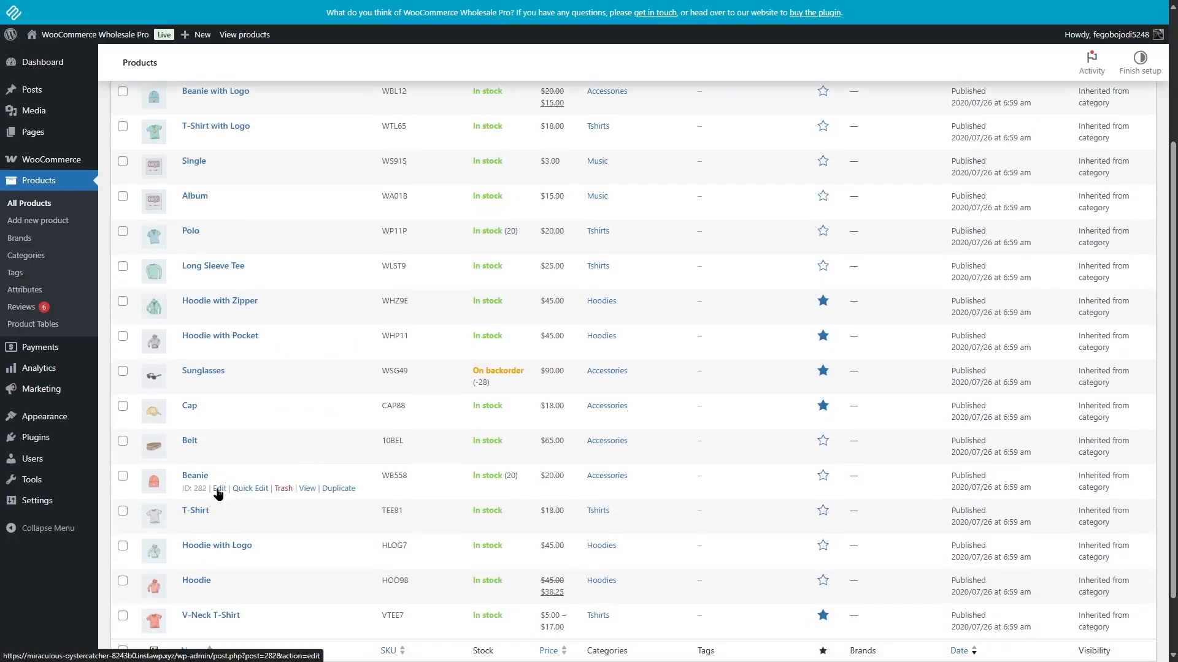
{"action": "left_click", "coordinate": [219, 489]}
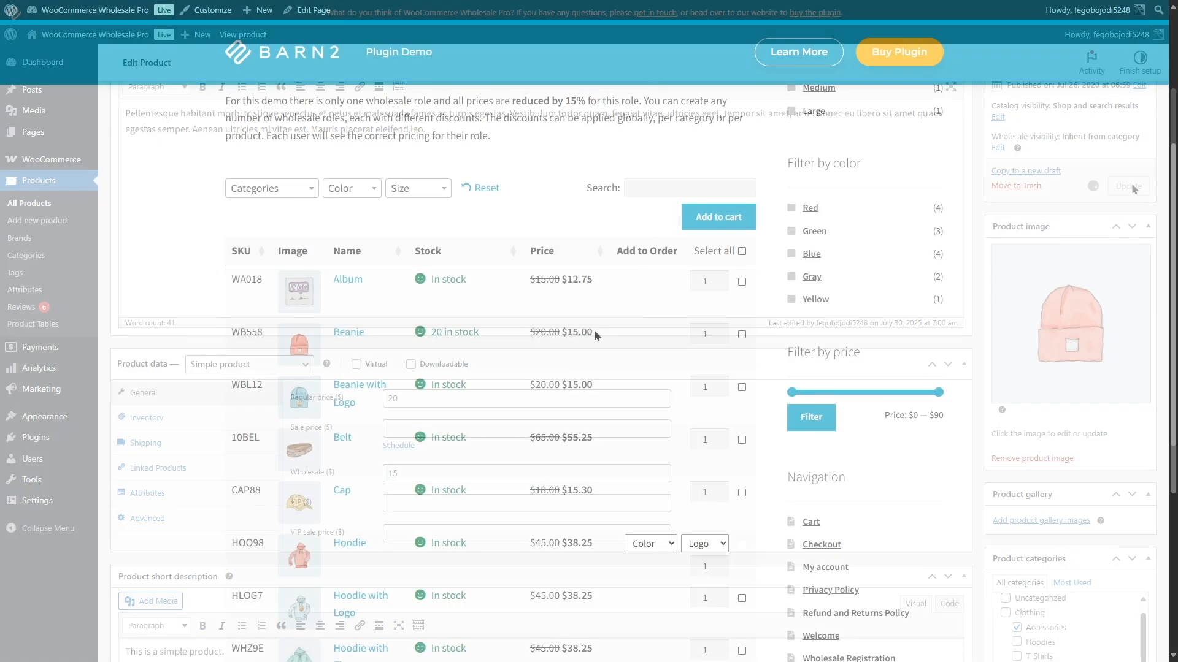
{"action": "left_click_drag", "start_coordinate": [593, 329], "coordinate": [522, 329]}
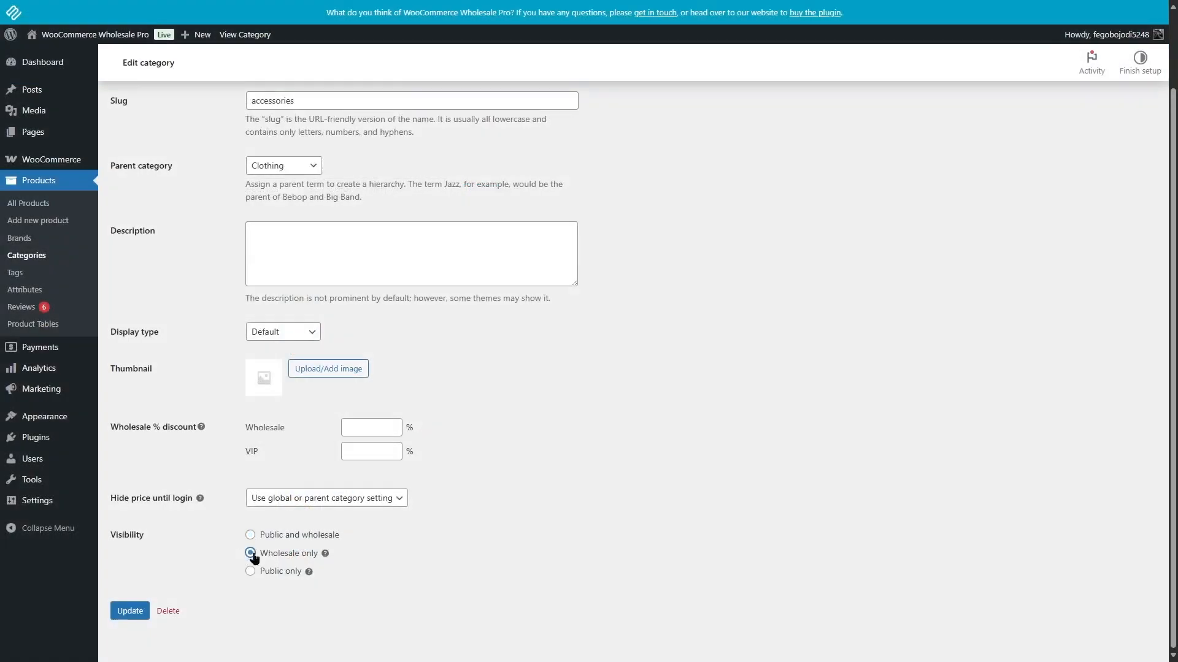
Step: View the Accessories category's options for hiding prices until login and open its Wholesale discount percentage for editing
{"action": "left_click", "coordinate": [312, 498]}
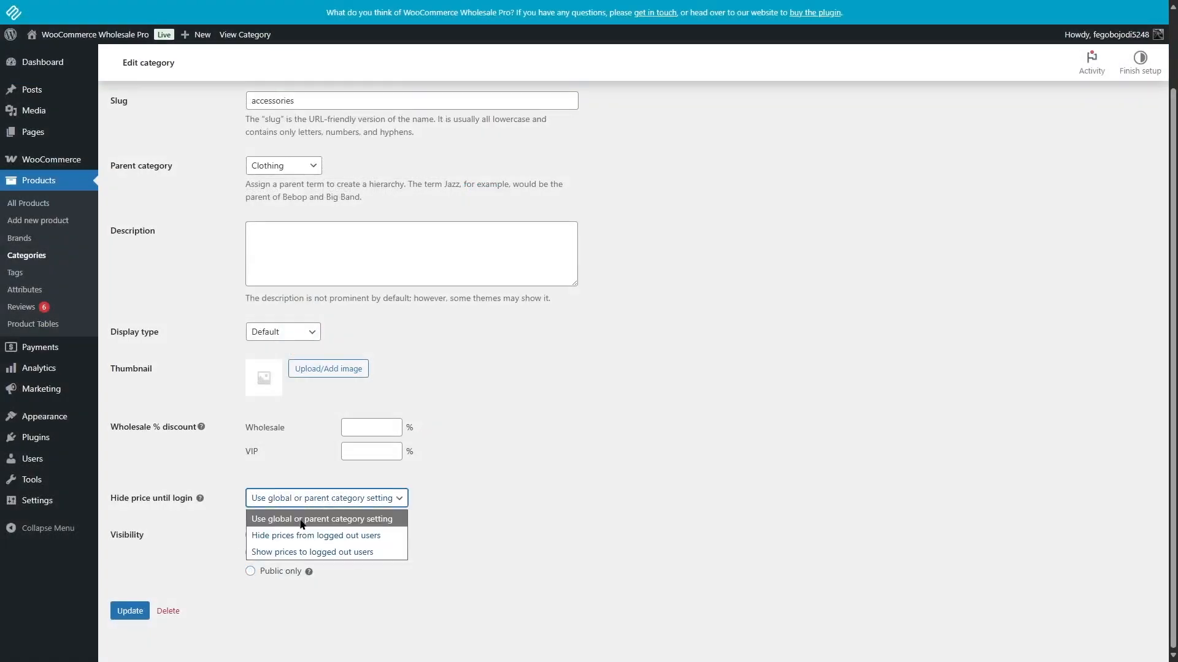
{"action": "left_click", "coordinate": [451, 520]}
{"action": "left_click", "coordinate": [376, 430]}
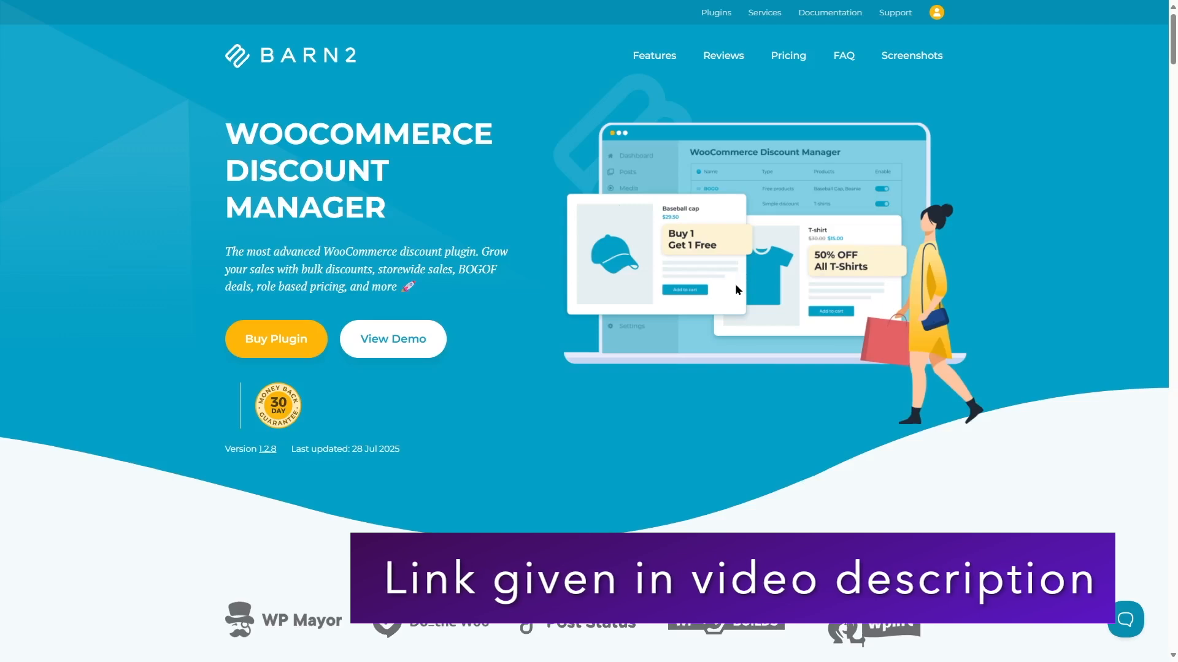
Step: Look through the discount features on the WooCommerce Discount Manager plugin page
{"action": "scroll", "coordinate": [649, 260], "scroll_direction": "down", "scroll_amount": 8}
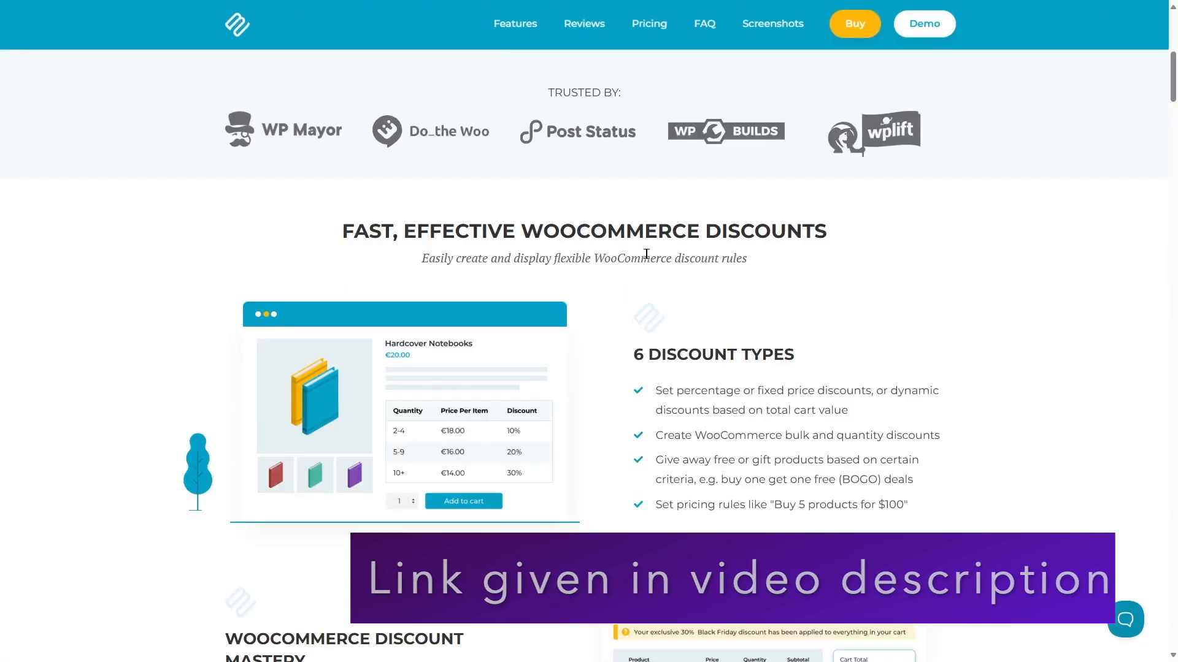
{"action": "scroll", "coordinate": [647, 254], "scroll_direction": "down", "scroll_amount": 1}
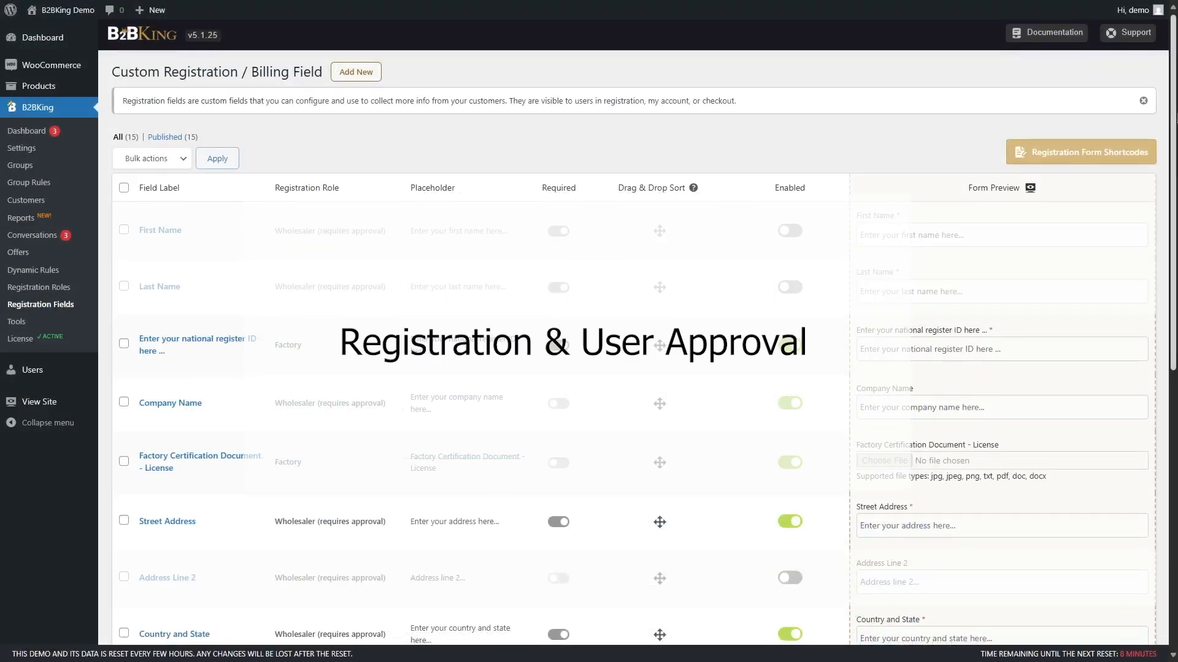
Step: Examine the custom registration fields, their roles, required and enabled states, and the form preview
{"action": "scroll", "coordinate": [637, 331], "scroll_direction": "down", "scroll_amount": 3}
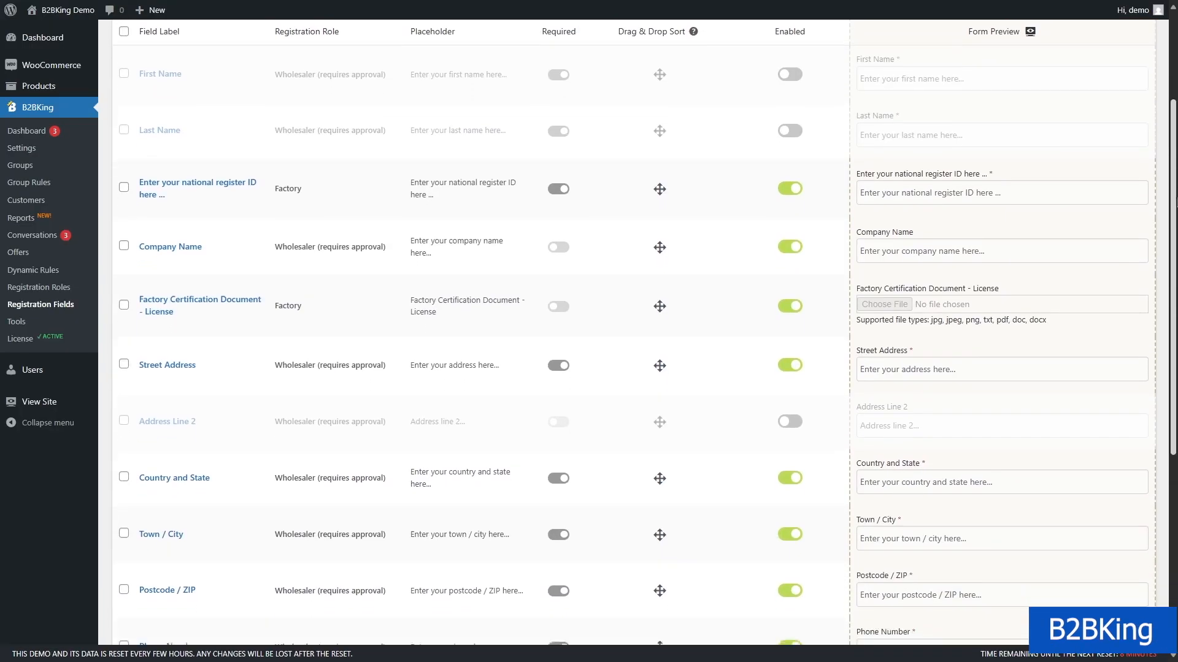
{"action": "scroll", "coordinate": [636, 331], "scroll_direction": "down", "scroll_amount": 3}
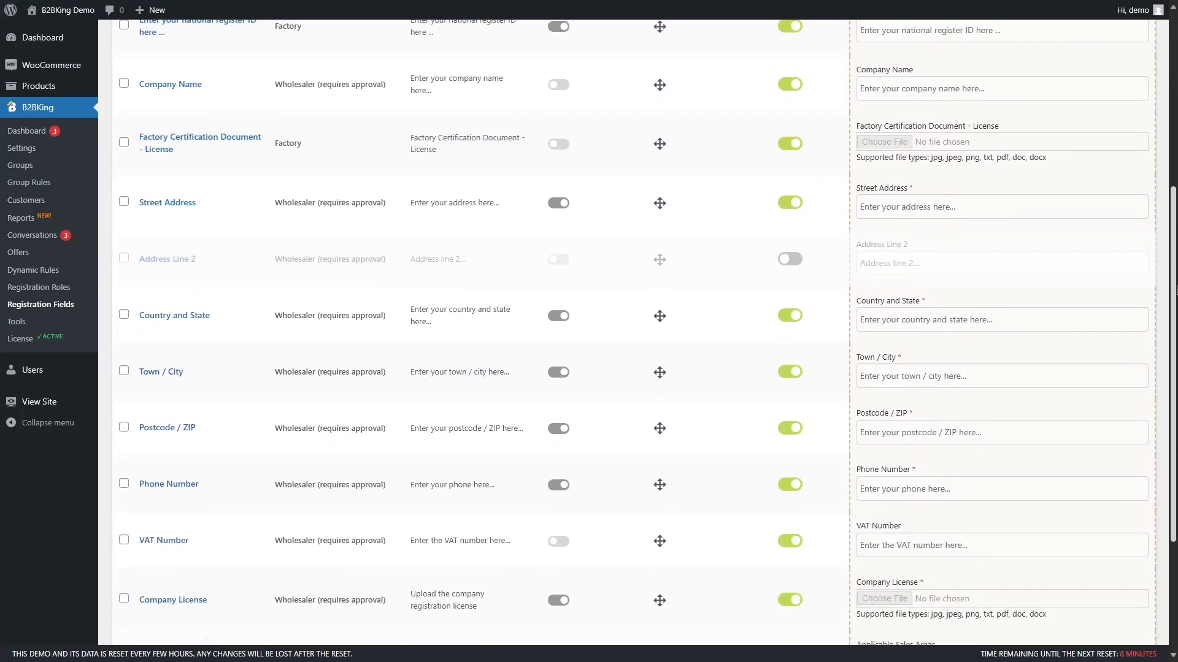
{"action": "scroll", "coordinate": [637, 332], "scroll_direction": "down", "scroll_amount": 2}
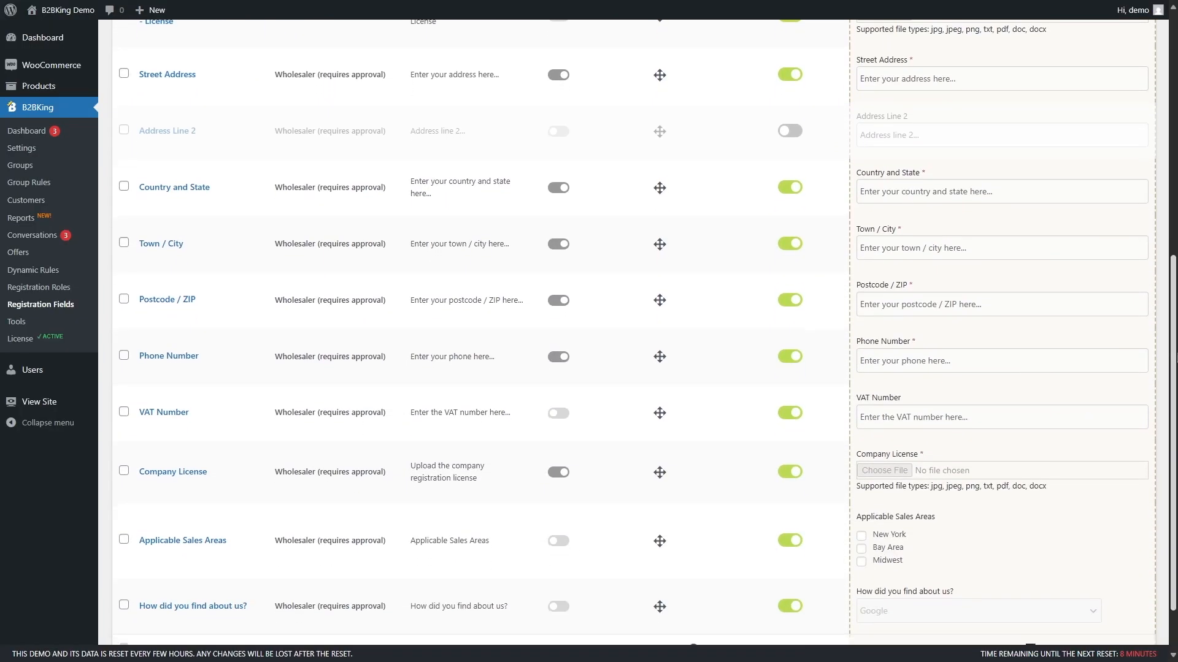
{"action": "scroll", "coordinate": [636, 331], "scroll_direction": "down", "scroll_amount": 1}
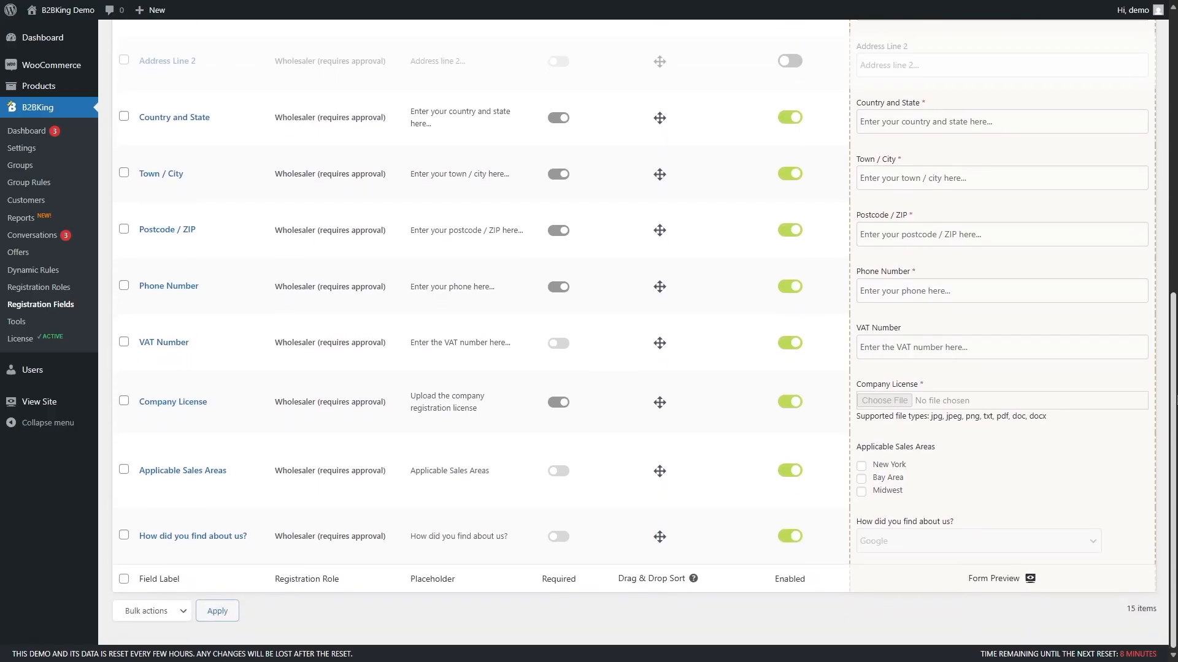
{"action": "scroll", "coordinate": [636, 331], "scroll_direction": "up", "scroll_amount": 1}
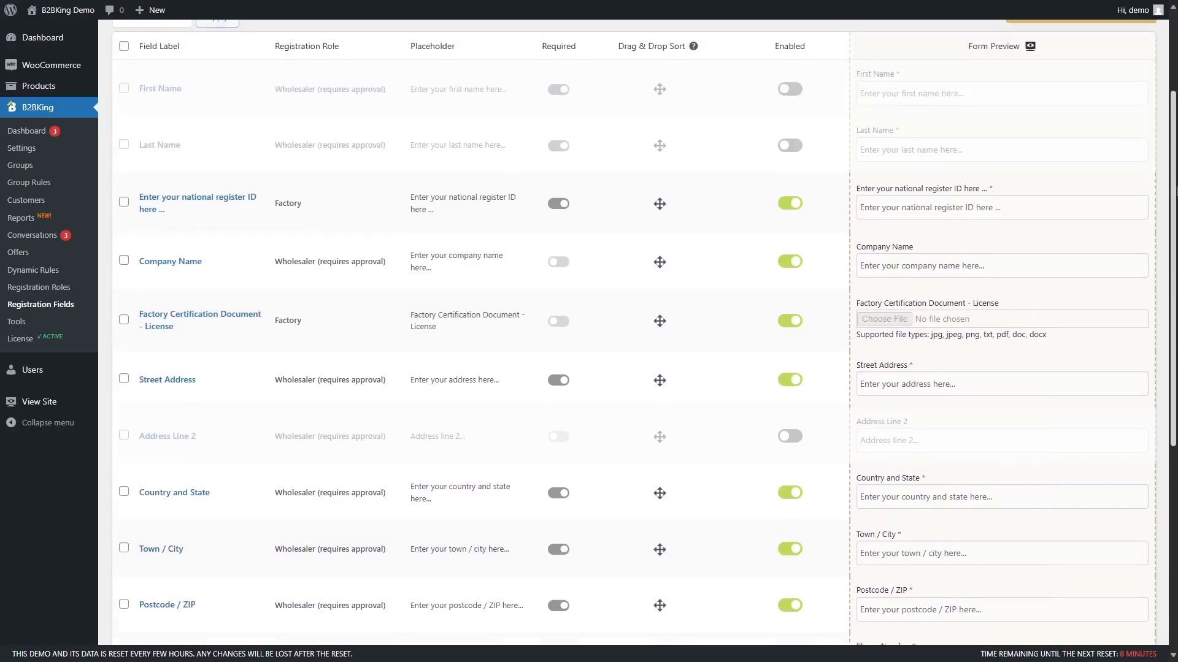
Step: Check the remaining registration fields and open the Factory registration role to view its approval options
{"action": "scroll", "coordinate": [140, 307], "scroll_direction": "down", "scroll_amount": 5}
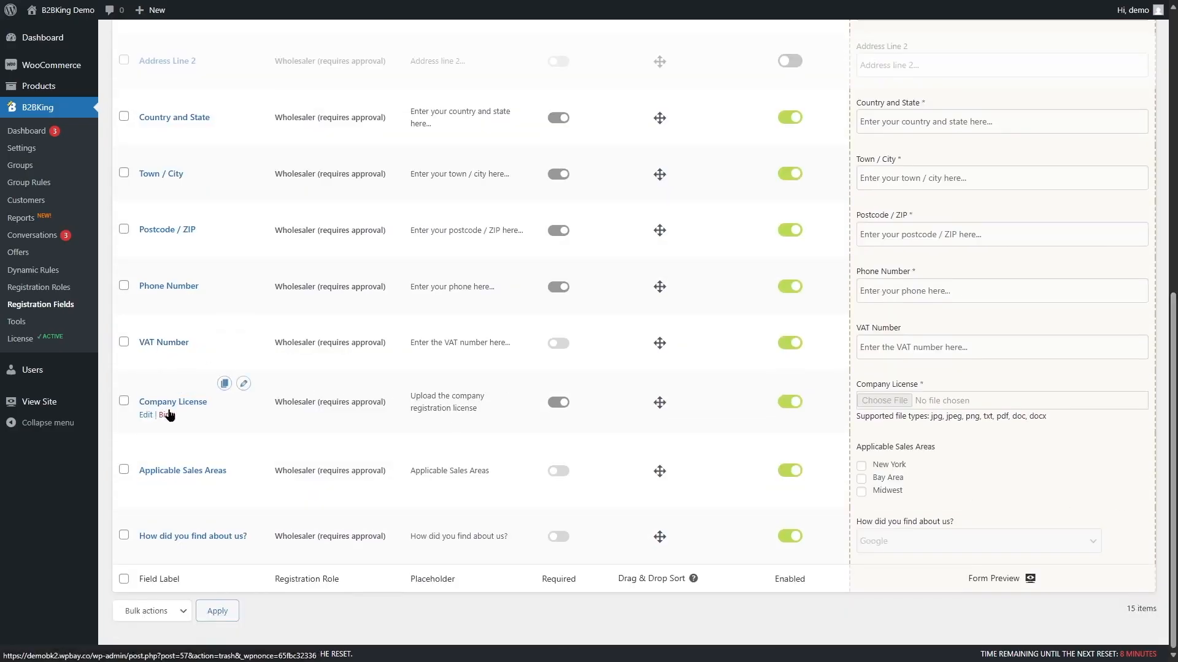
{"action": "left_click", "coordinate": [63, 296]}
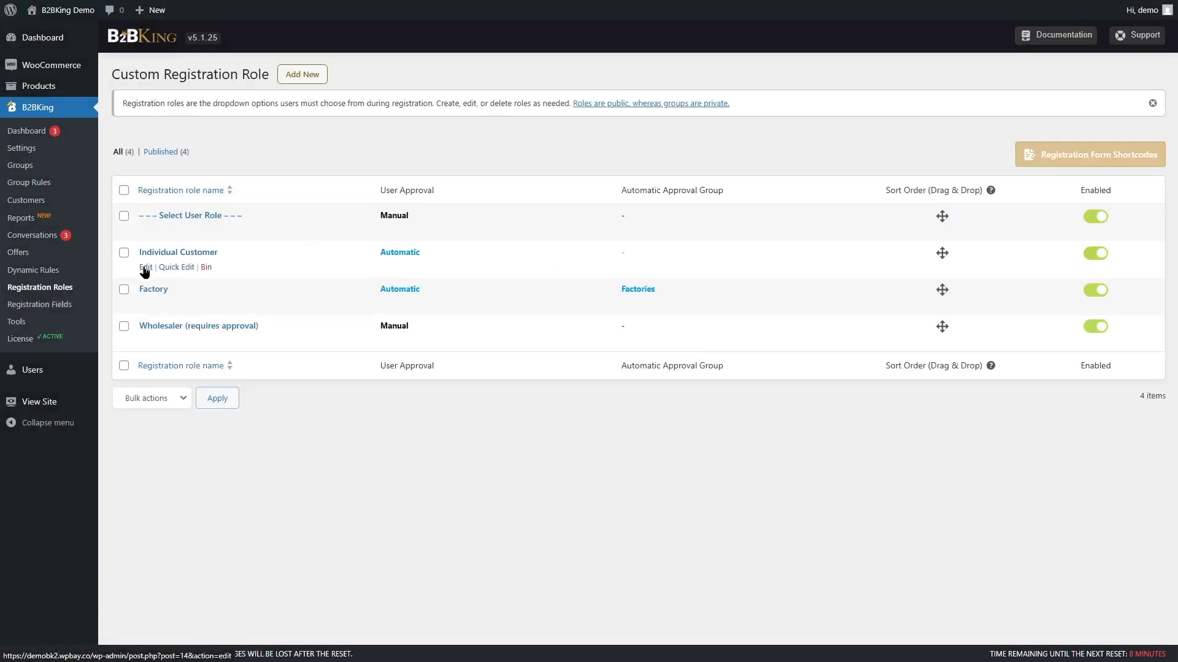
{"action": "left_click", "coordinate": [146, 303]}
{"action": "left_click", "coordinate": [647, 247]}
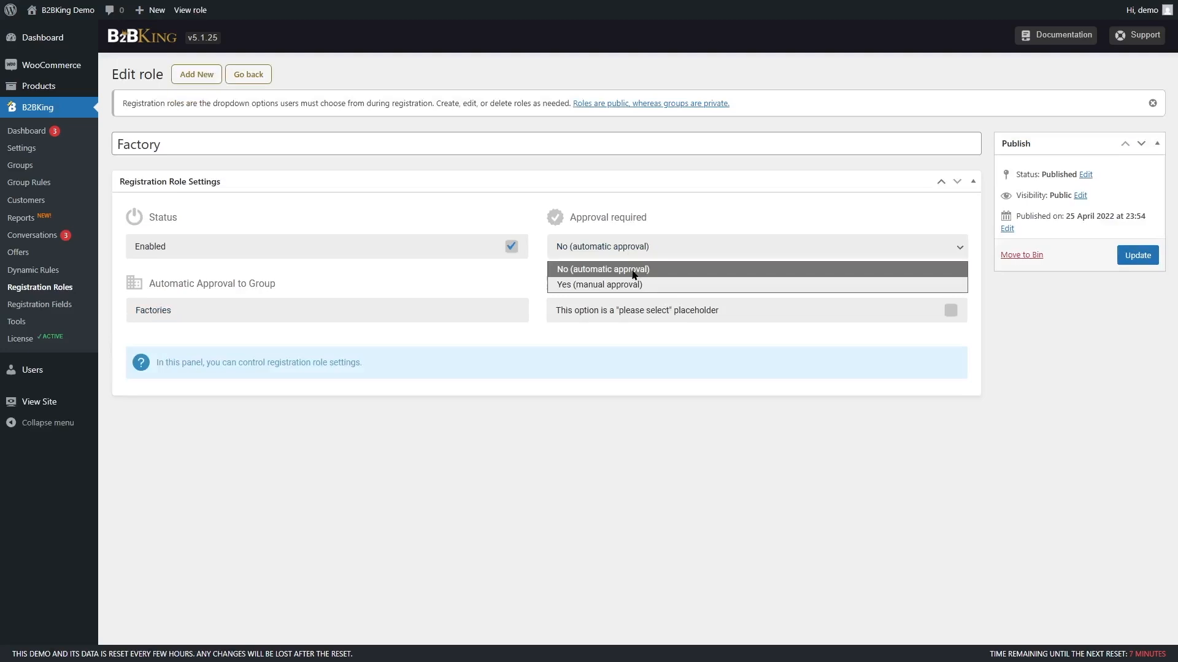
{"action": "left_click", "coordinate": [694, 407]}
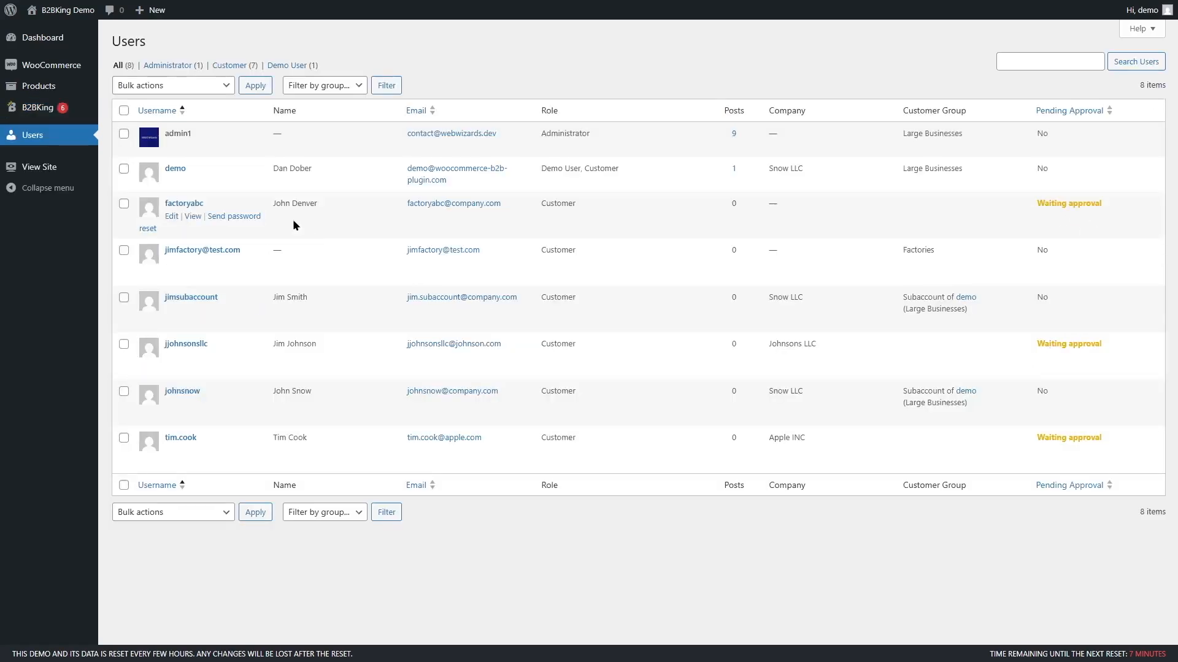
Step: Open the Factory user awaiting approval and view the customer groups available for the registration approval
{"action": "left_click", "coordinate": [170, 218]}
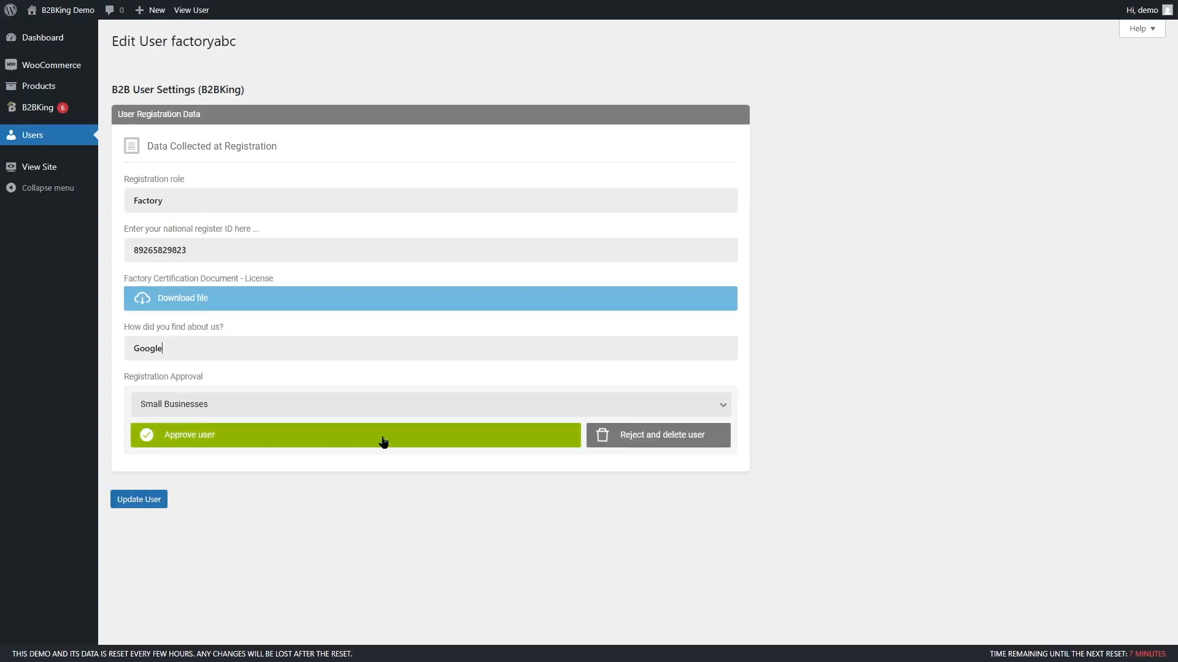
{"action": "left_click", "coordinate": [478, 411]}
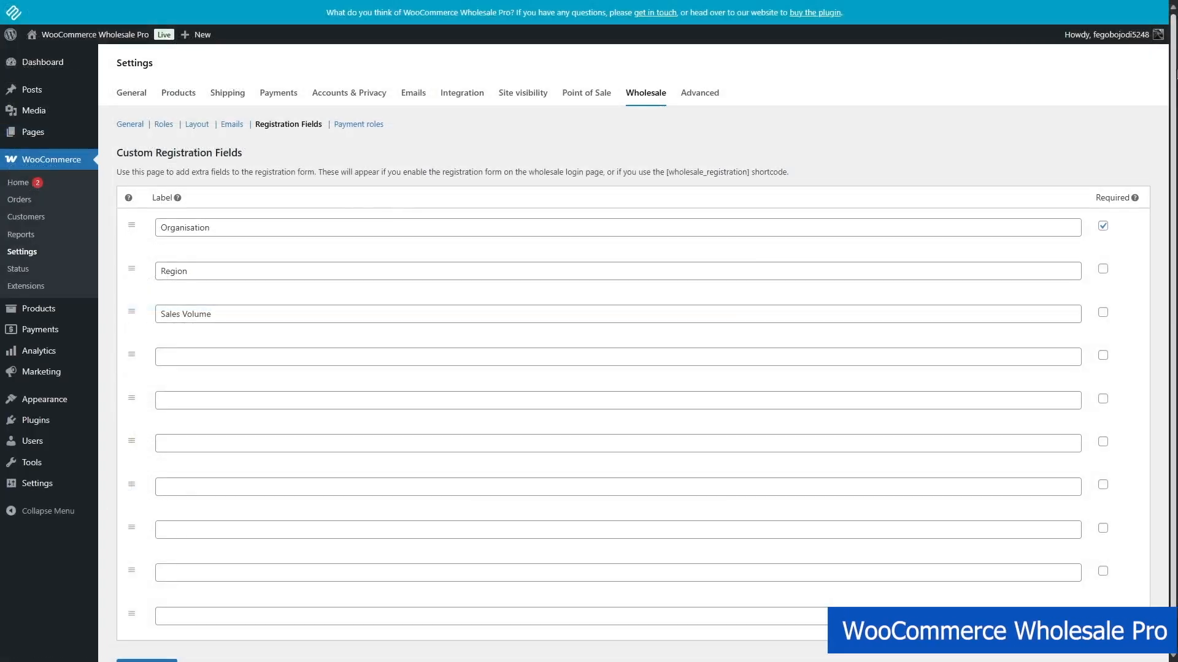
Step: Add Address and VAT Number as custom registration fields in WooCommerce Wholesale Pro
{"action": "scroll", "coordinate": [636, 368], "scroll_direction": "down", "scroll_amount": 1}
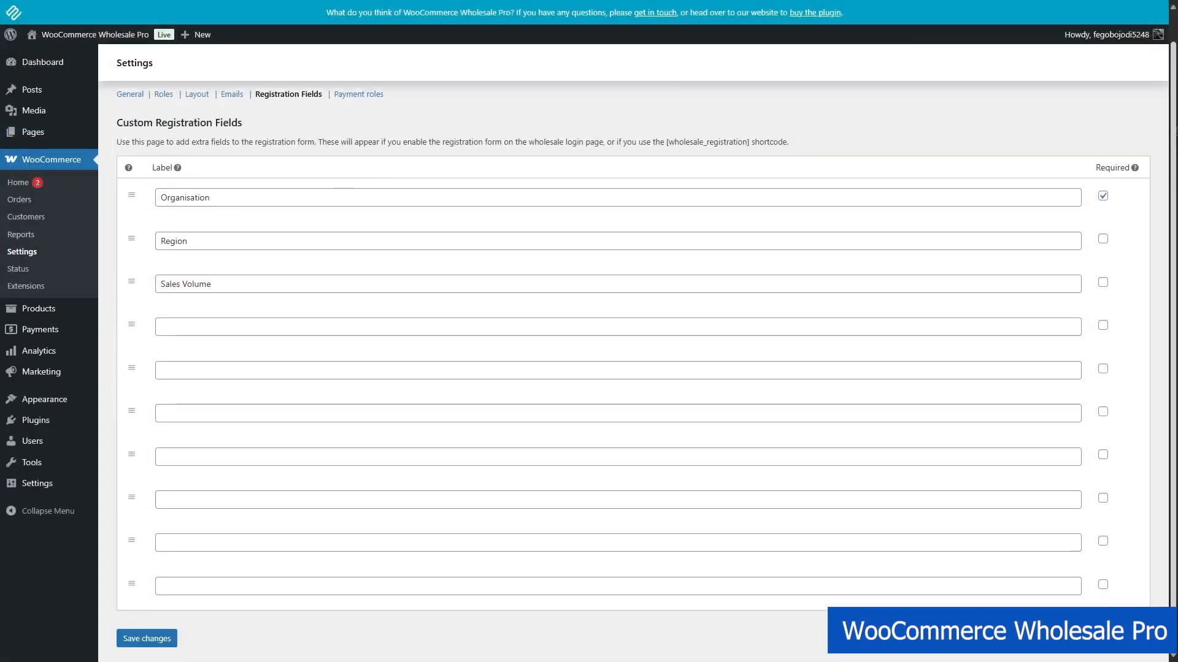
{"action": "scroll", "coordinate": [644, 127], "scroll_direction": "up", "scroll_amount": 1}
{"action": "left_click", "coordinate": [360, 358]}
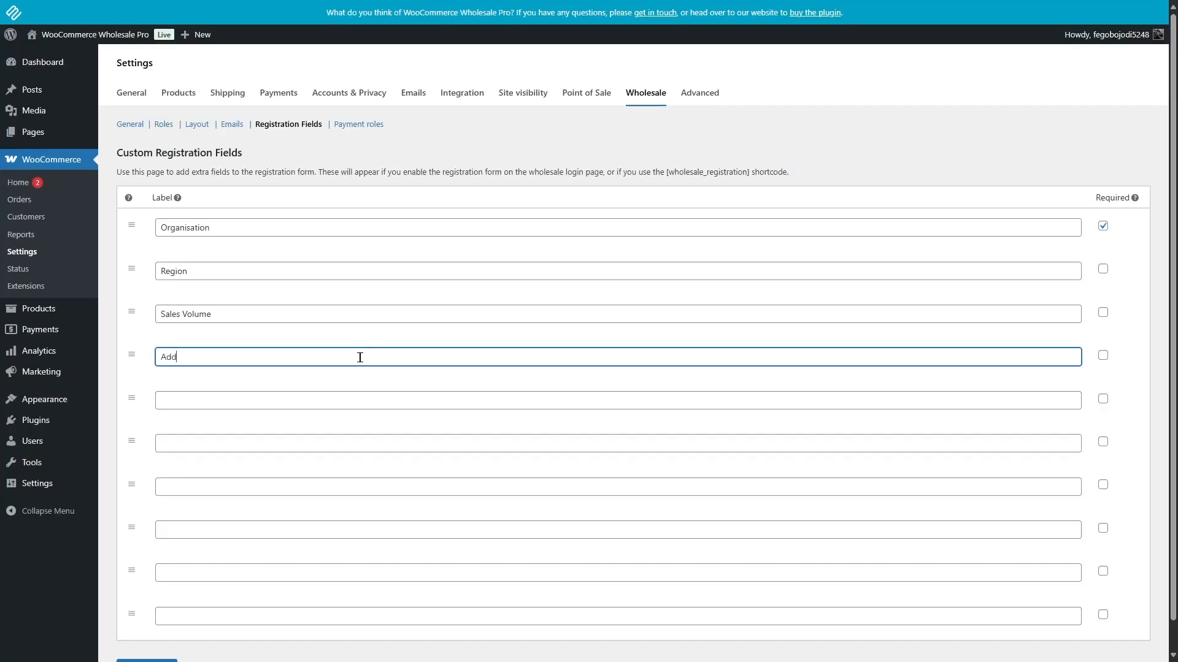
{"action": "key", "text": "Tab"}
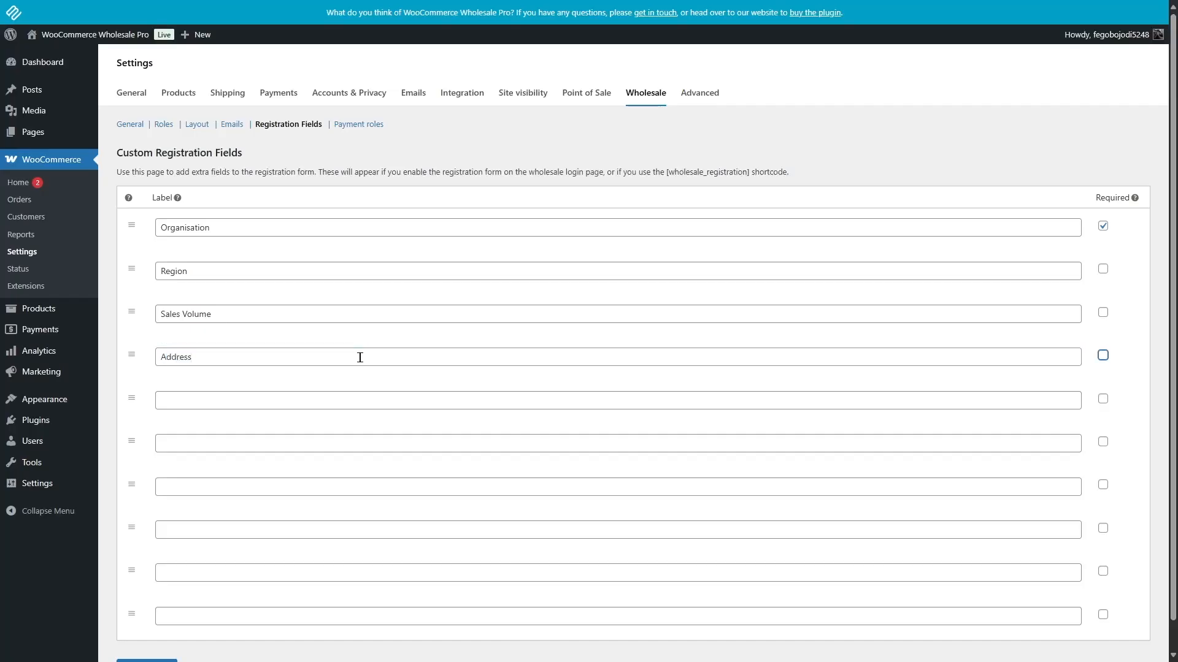
{"action": "left_click", "coordinate": [334, 398]}
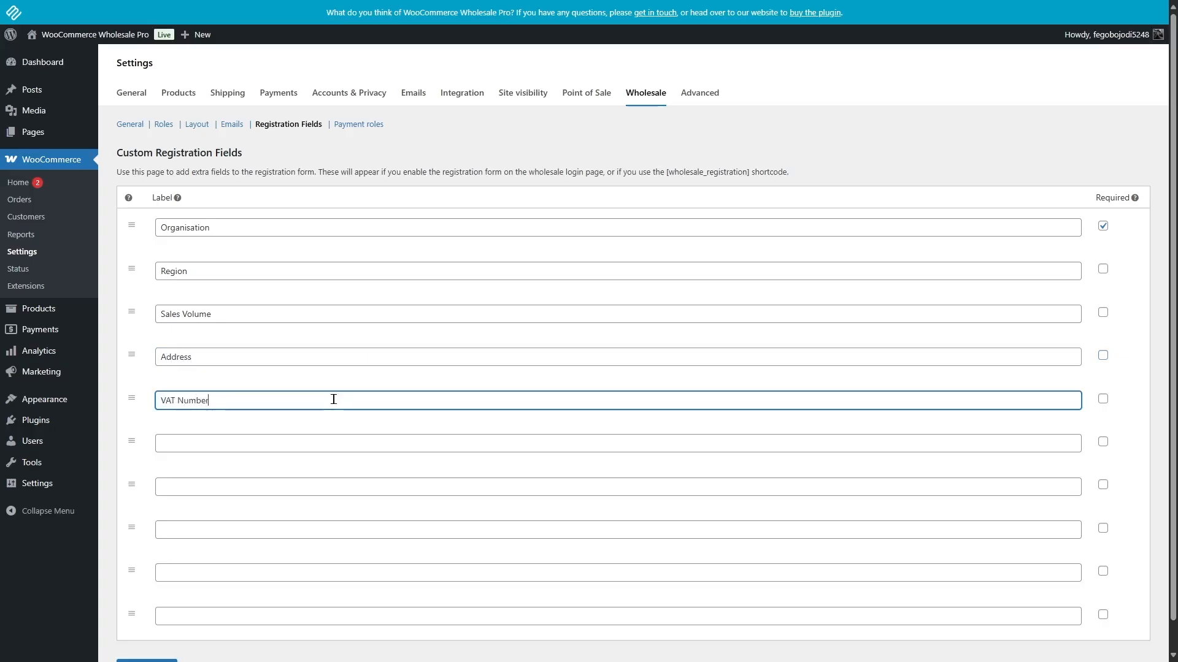
{"action": "left_click", "coordinate": [310, 441]}
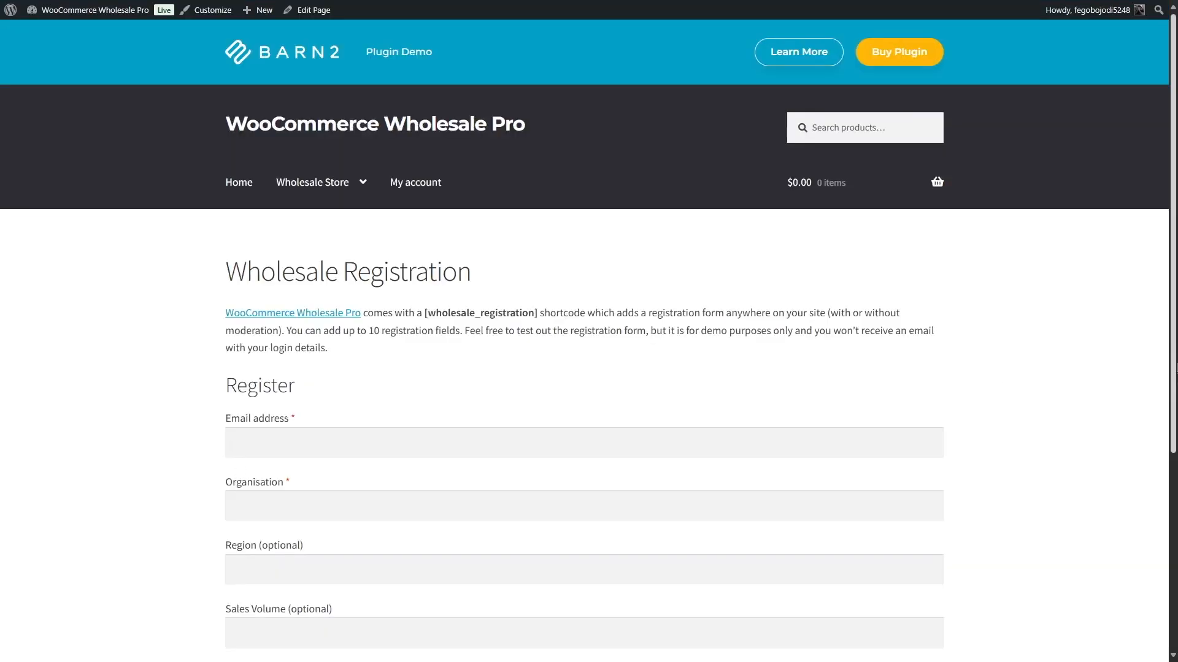
Step: Go through the Email address, Organisation, Region and Sales Volume fields on the Wholesale Registration form
{"action": "scroll", "coordinate": [588, 344], "scroll_direction": "down", "scroll_amount": 3}
{"action": "left_click_drag", "start_coordinate": [1177, 398], "coordinate": [1176, 430]}
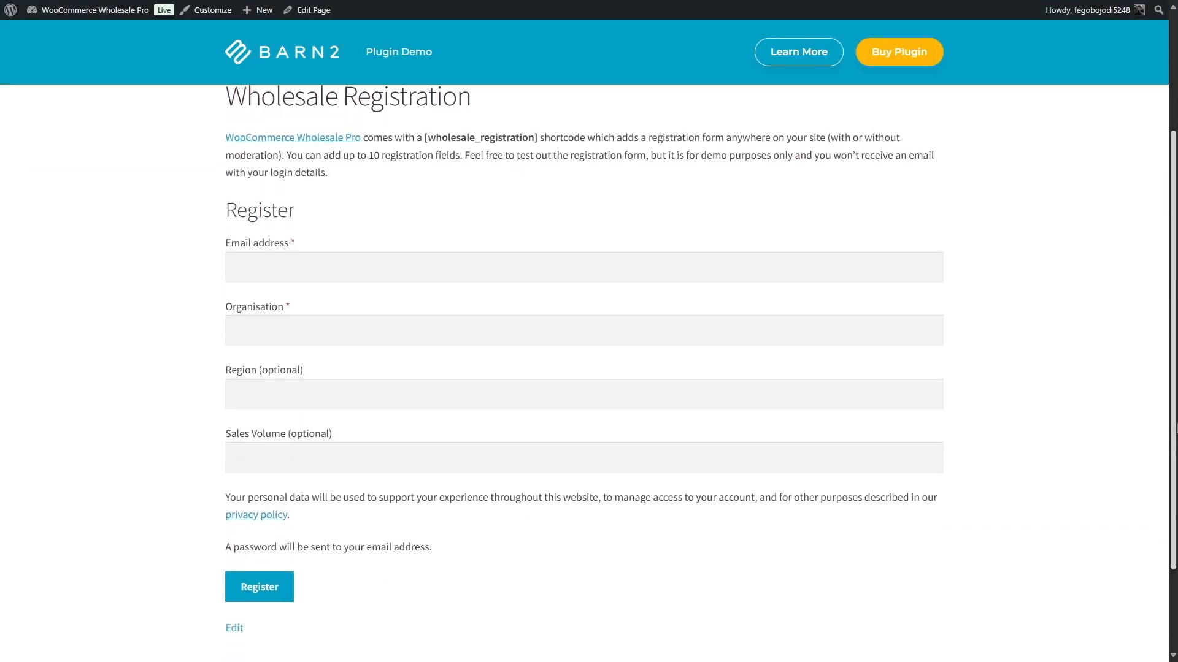
{"action": "left_click", "coordinate": [318, 260]}
{"action": "left_click", "coordinate": [310, 324]}
{"action": "left_click", "coordinate": [308, 398]}
{"action": "left_click", "coordinate": [289, 458]}
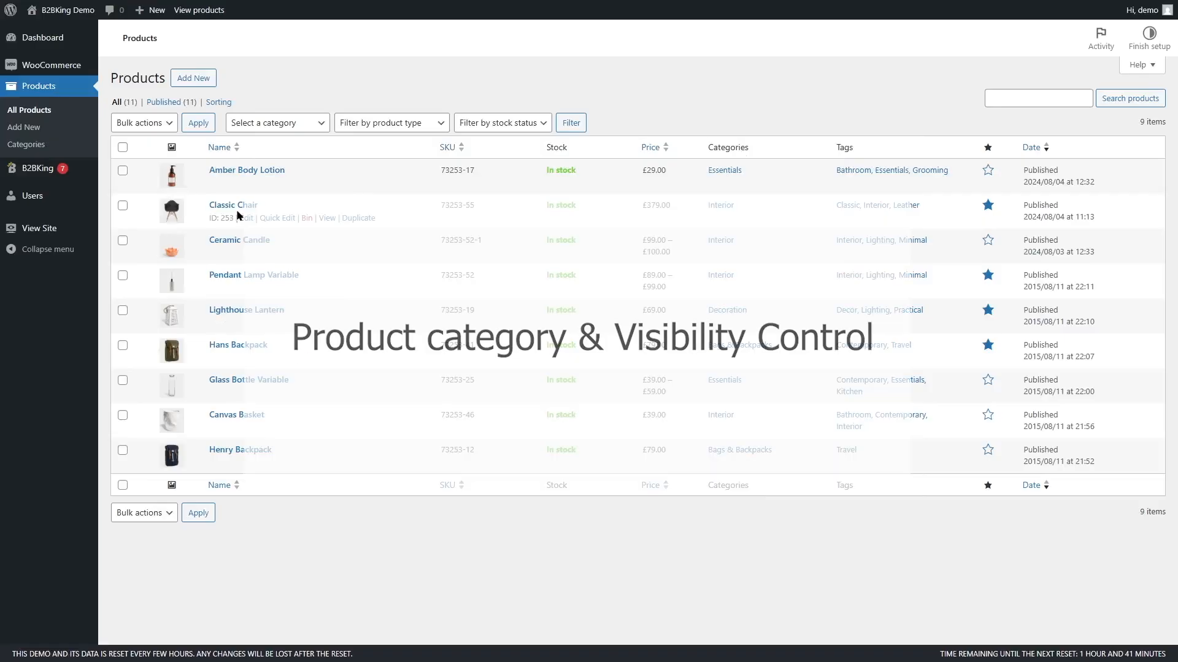
Step: Open the Classic Chair product in B2BKing and examine its group and user visibility settings
{"action": "left_click", "coordinate": [246, 219]}
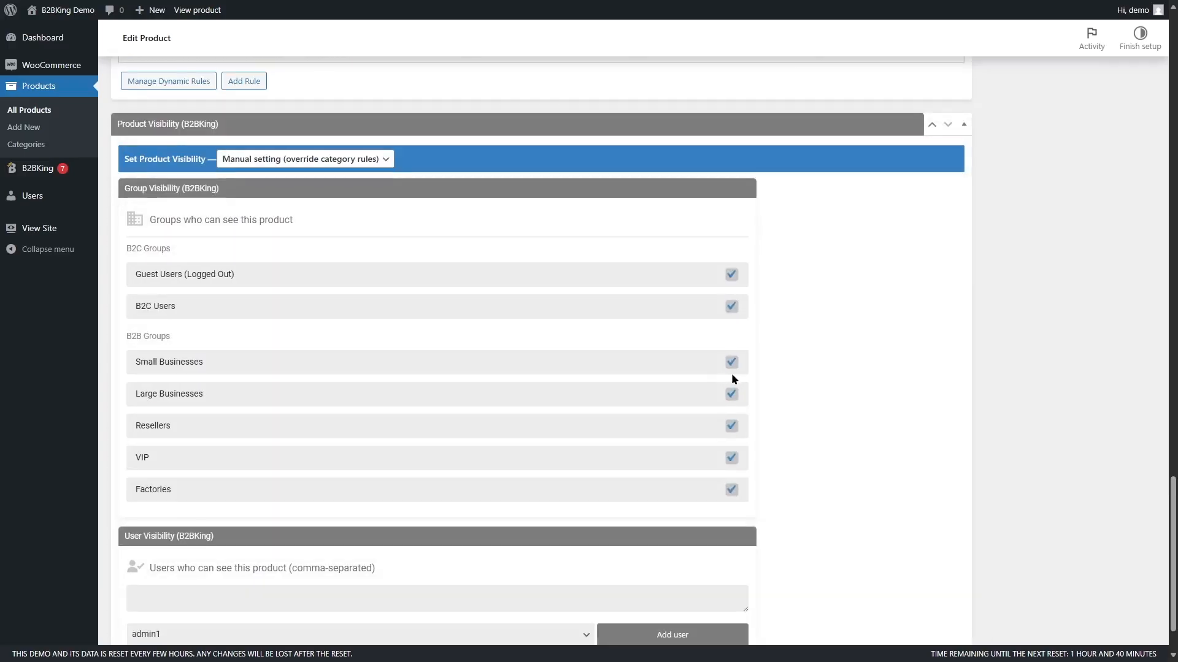
{"action": "left_click", "coordinate": [732, 303]}
{"action": "scroll", "coordinate": [645, 556], "scroll_direction": "down", "scroll_amount": 1}
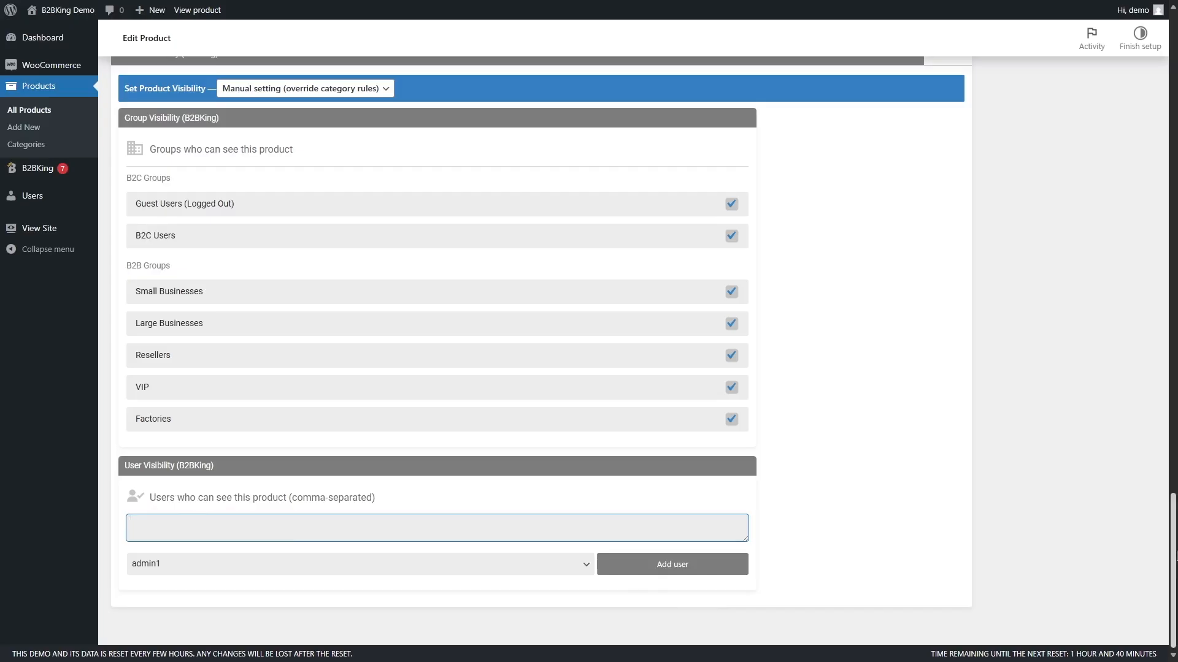
{"action": "scroll", "coordinate": [669, 567], "scroll_direction": "up", "scroll_amount": 15}
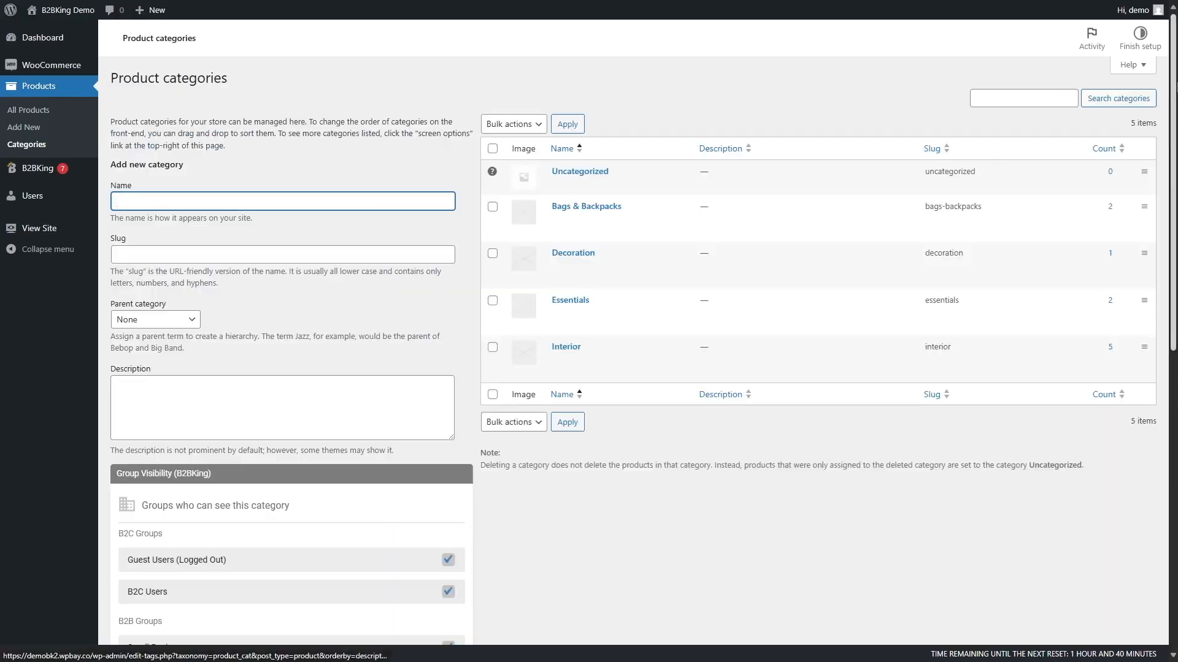
Step: Examine the group and user visibility options on the product categories page
{"action": "scroll", "coordinate": [671, 294], "scroll_direction": "down", "scroll_amount": 6}
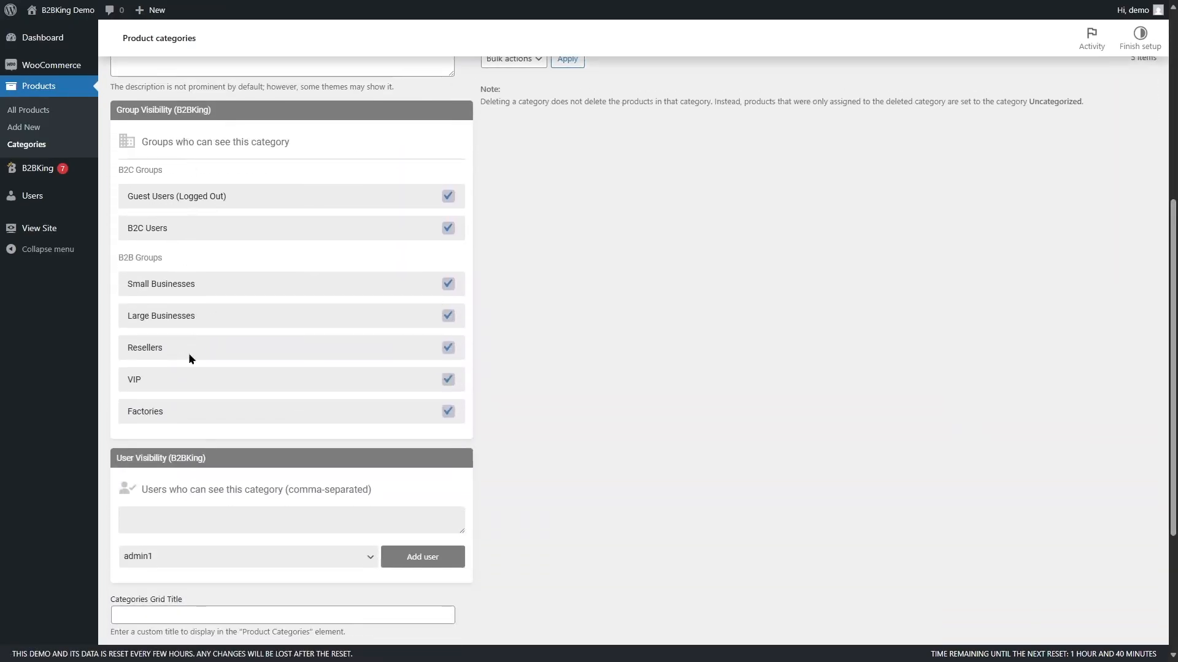
{"action": "scroll", "coordinate": [195, 414], "scroll_direction": "up", "scroll_amount": 6}
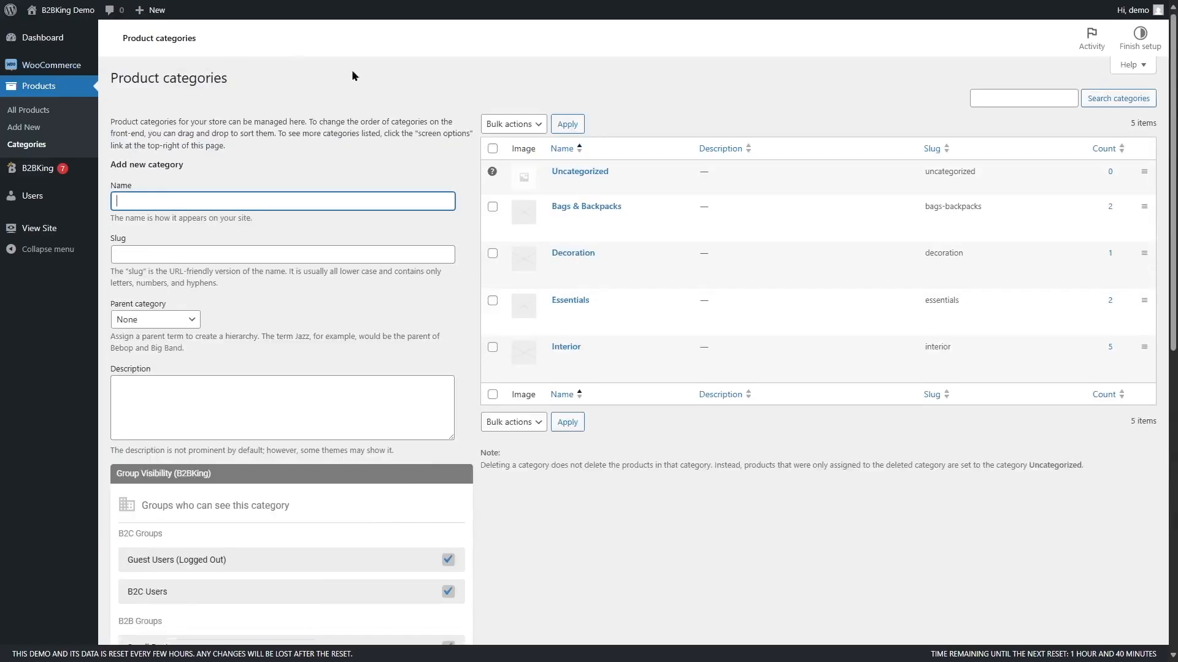
{"action": "scroll", "coordinate": [455, 249], "scroll_direction": "down", "scroll_amount": 9}
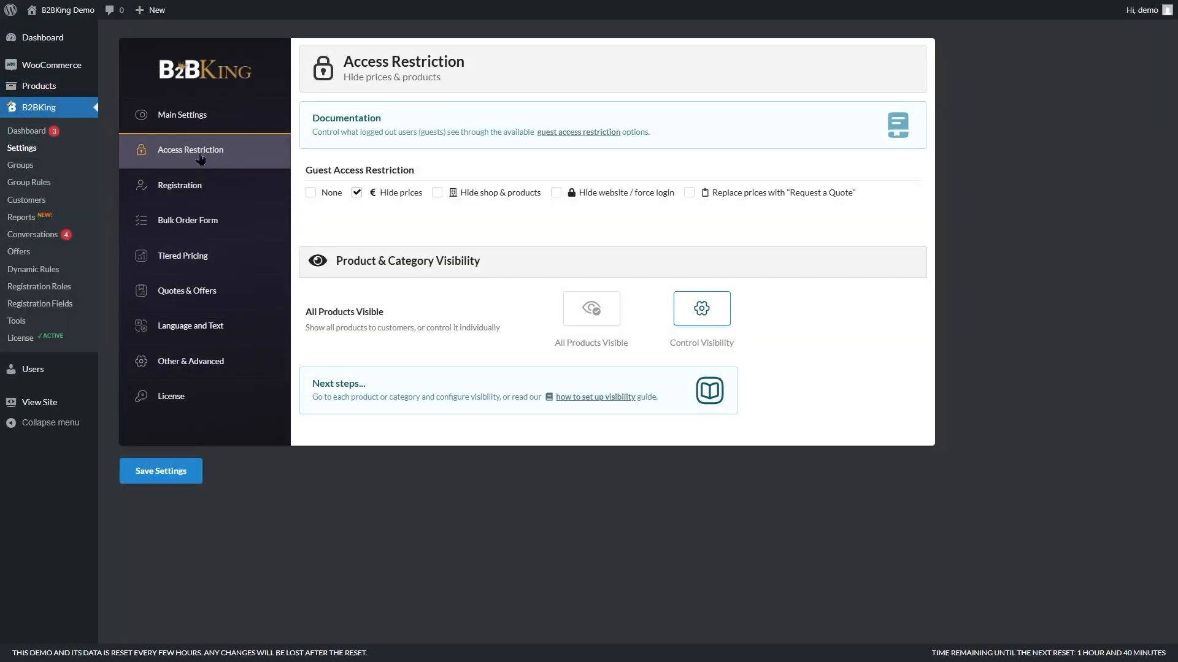
Step: Try the guest access restriction options, return to Hide prices, and toggle product visibility to All Products Visible and back to Control Visibility
{"action": "left_click", "coordinate": [310, 193]}
{"action": "left_click", "coordinate": [356, 194]}
{"action": "left_click", "coordinate": [475, 195]}
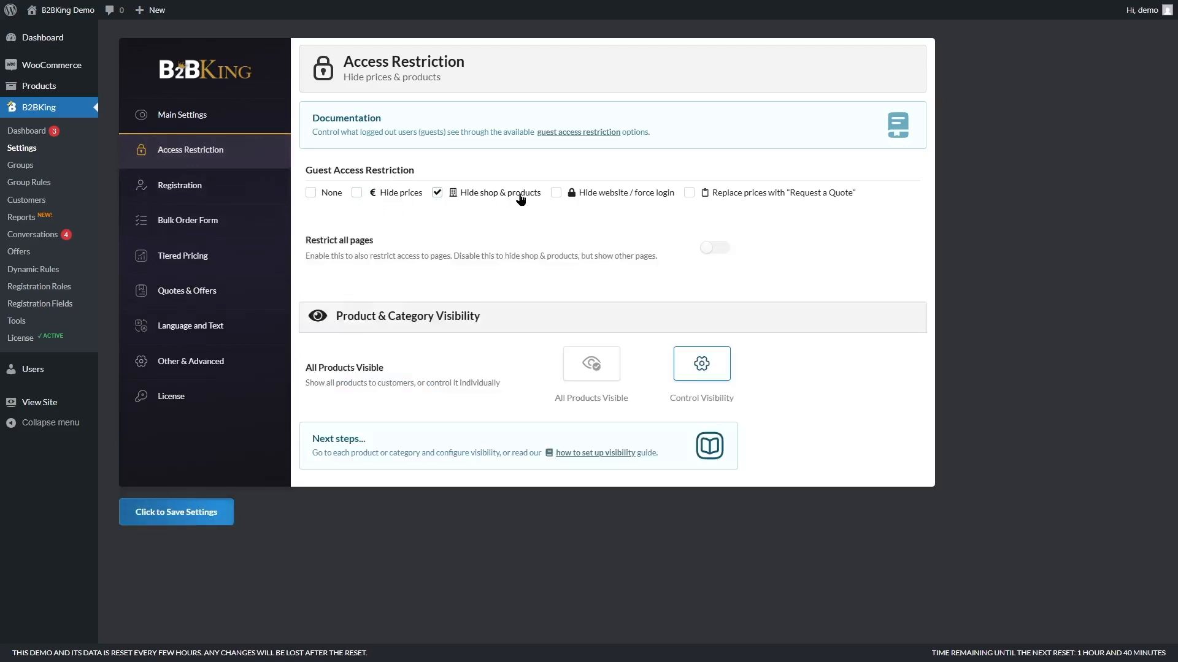
{"action": "left_click", "coordinate": [576, 195]}
{"action": "left_click", "coordinate": [721, 197]}
{"action": "left_click", "coordinate": [384, 195]}
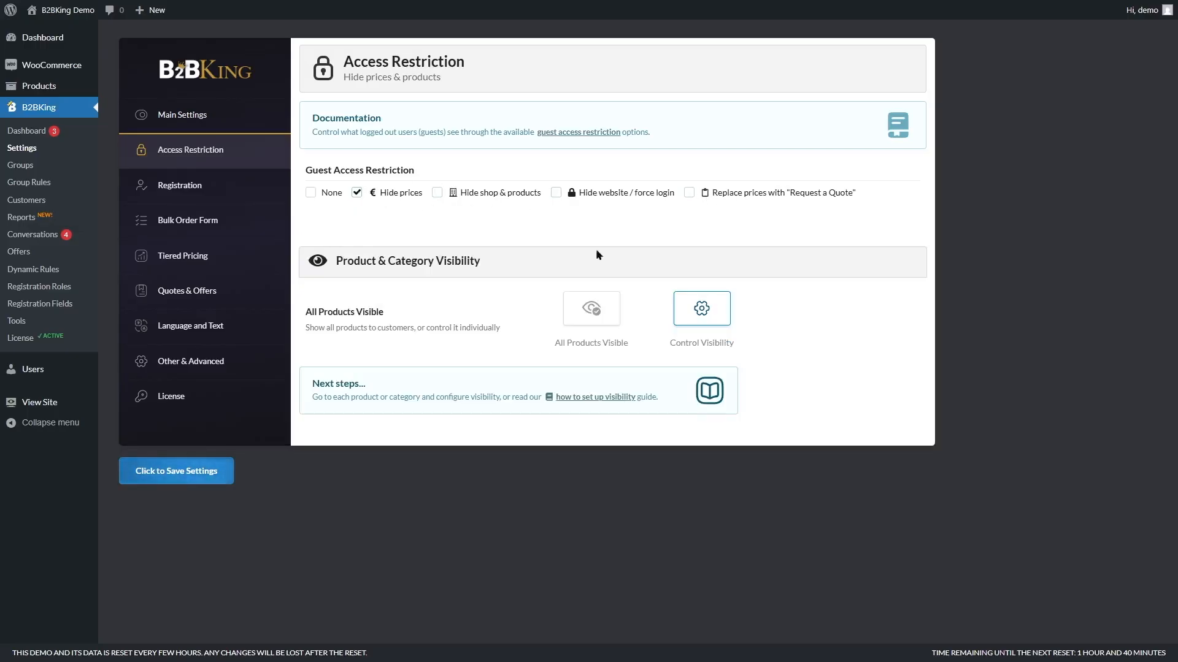
{"action": "left_click", "coordinate": [600, 321]}
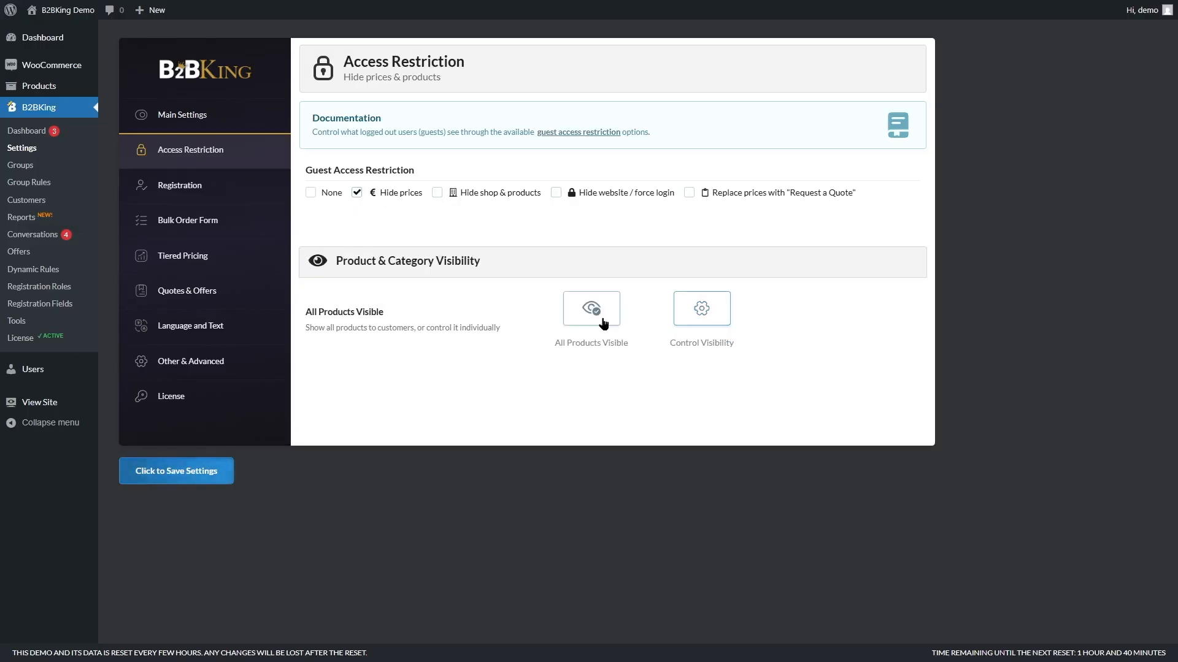
{"action": "left_click", "coordinate": [701, 313]}
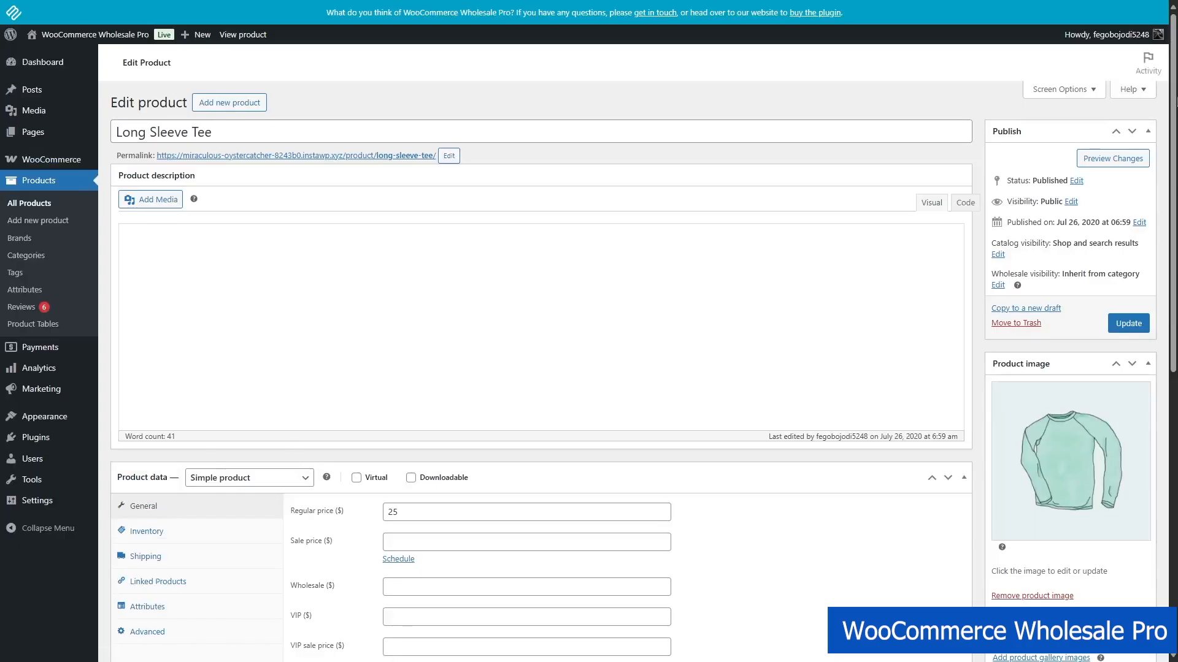
Step: Look over the Long Sleeve Tee product in WooCommerce Wholesale Pro and choose Public only as the Clothing category's visibility
{"action": "scroll", "coordinate": [1168, 386], "scroll_direction": "down", "scroll_amount": 8}
{"action": "scroll", "coordinate": [1169, 375], "scroll_direction": "up", "scroll_amount": 7}
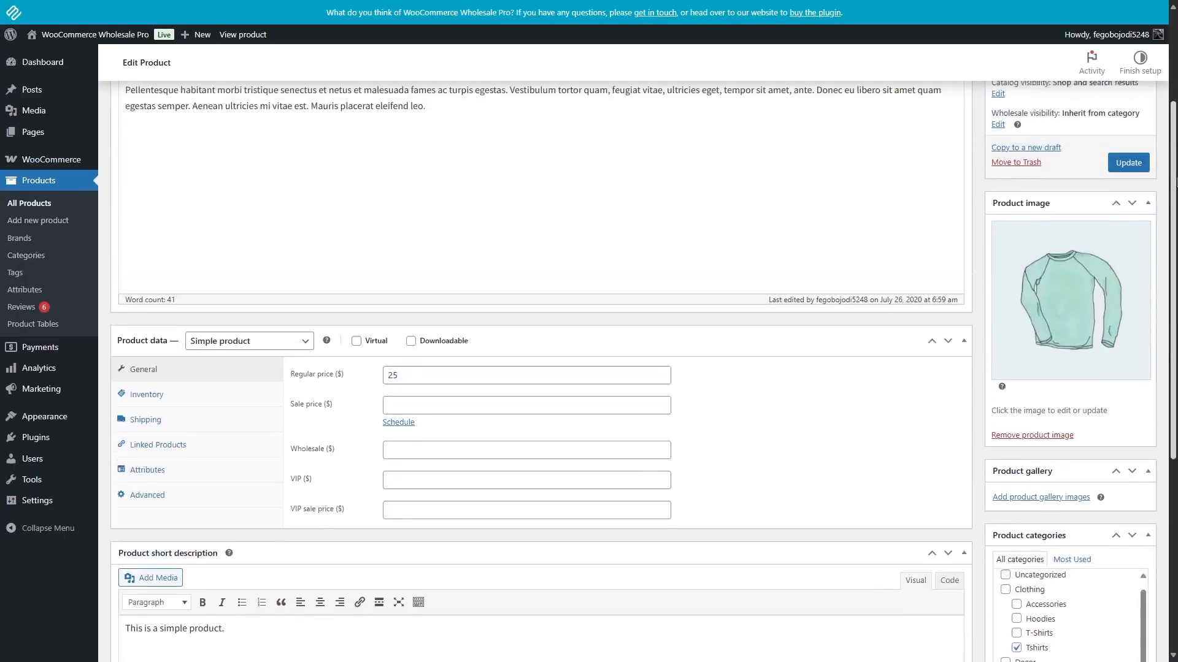
{"action": "left_click", "coordinate": [26, 255]}
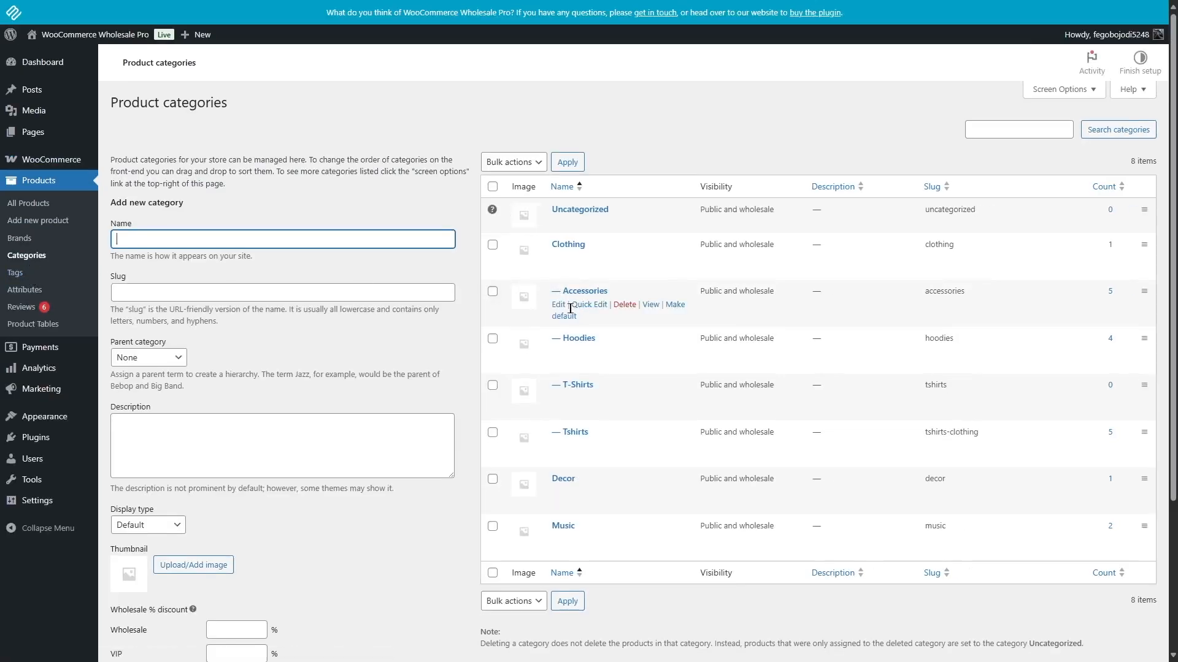
{"action": "left_click", "coordinate": [556, 258]}
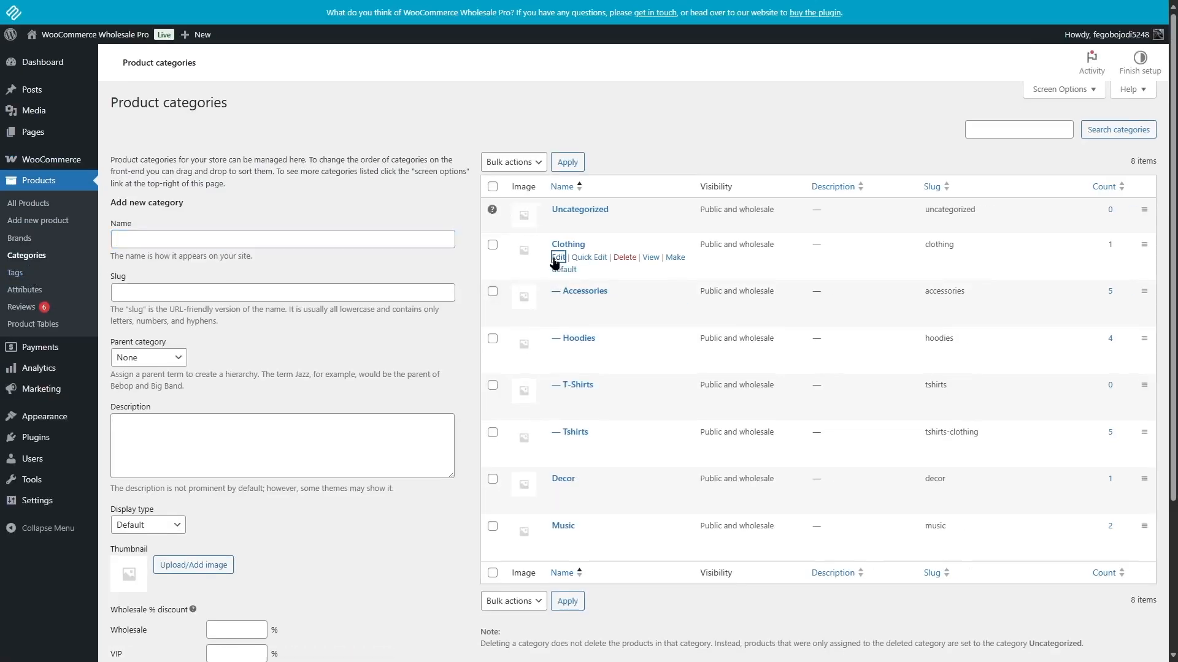
{"action": "scroll", "coordinate": [1159, 277], "scroll_direction": "down", "scroll_amount": 2}
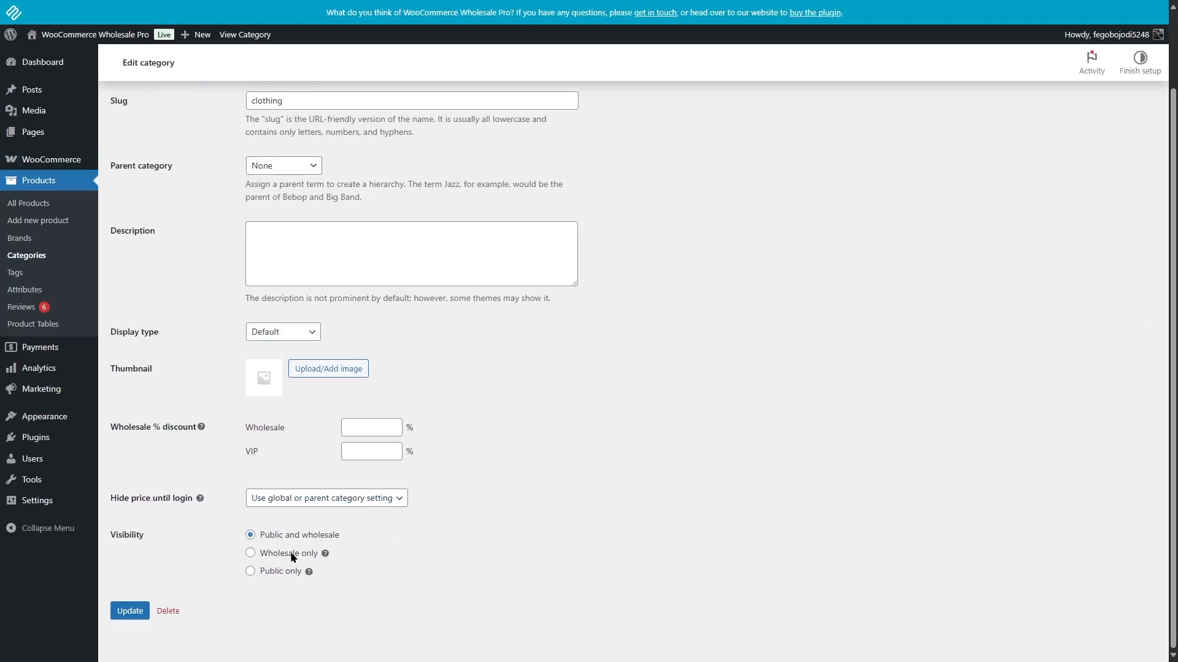
{"action": "left_click", "coordinate": [285, 574]}
{"action": "mouse_move", "coordinate": [310, 574]}
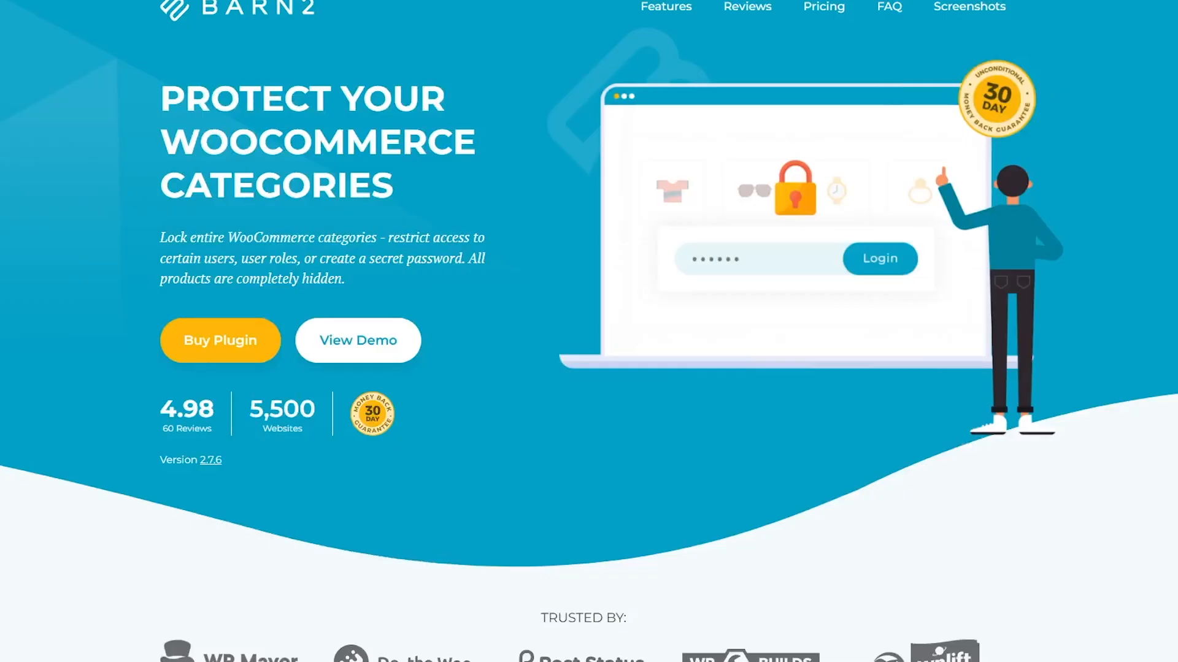
Step: Look through the category protection features on the WooCommerce Protected Categories plugin page
{"action": "scroll", "coordinate": [589, 331], "scroll_direction": "down", "scroll_amount": 4}
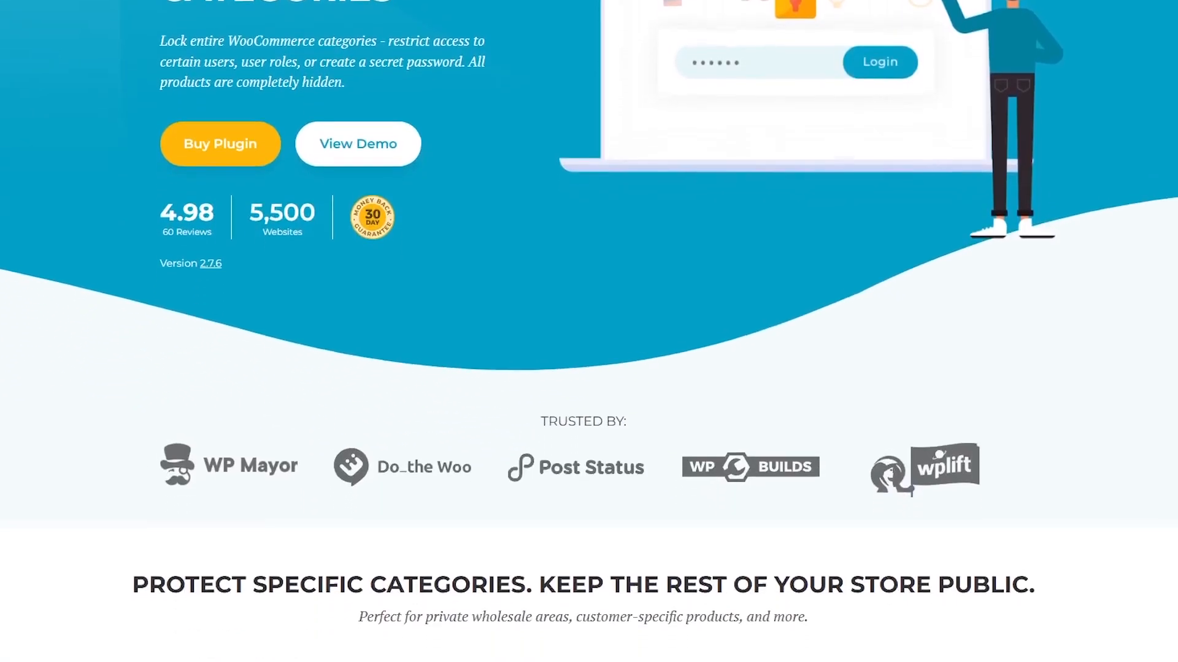
{"action": "scroll", "coordinate": [588, 332], "scroll_direction": "down", "scroll_amount": 4}
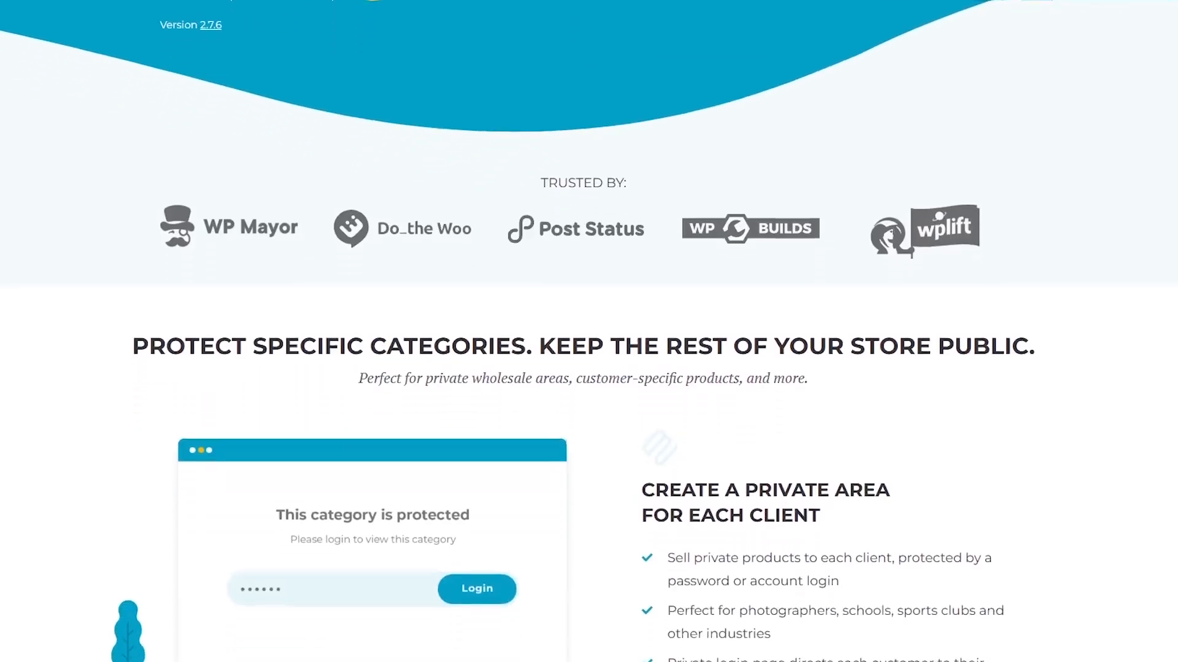
{"action": "scroll", "coordinate": [589, 331], "scroll_direction": "down", "scroll_amount": 4}
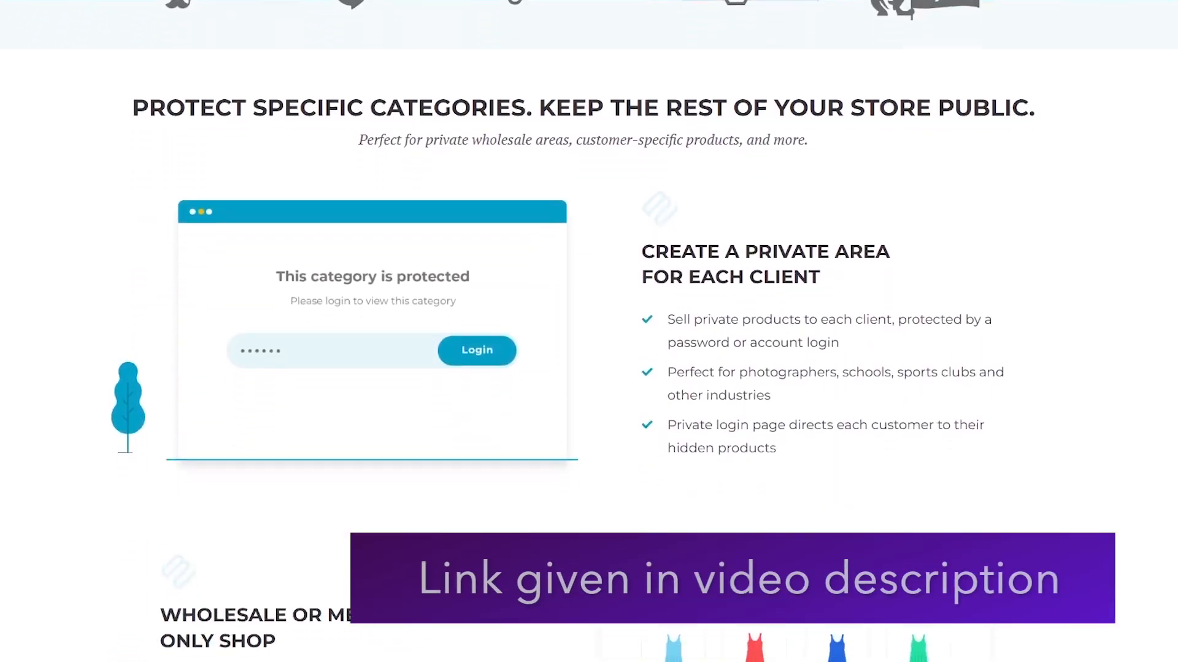
{"action": "scroll", "coordinate": [589, 331], "scroll_direction": "down", "scroll_amount": 4}
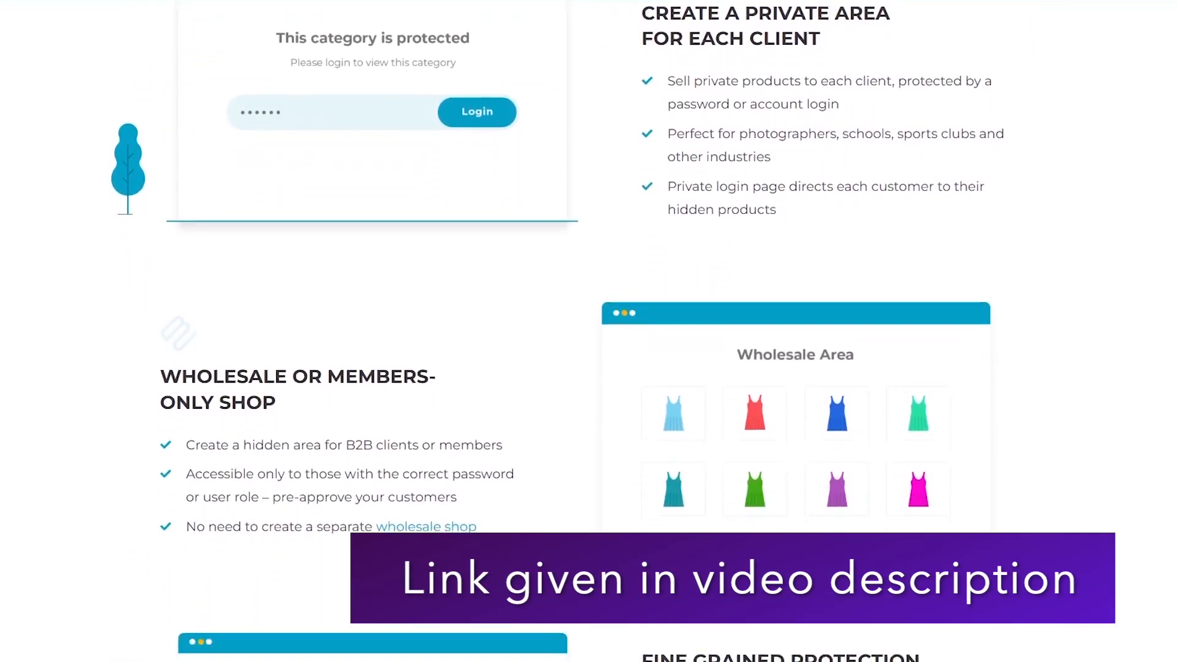
{"action": "scroll", "coordinate": [589, 332], "scroll_direction": "down", "scroll_amount": 4}
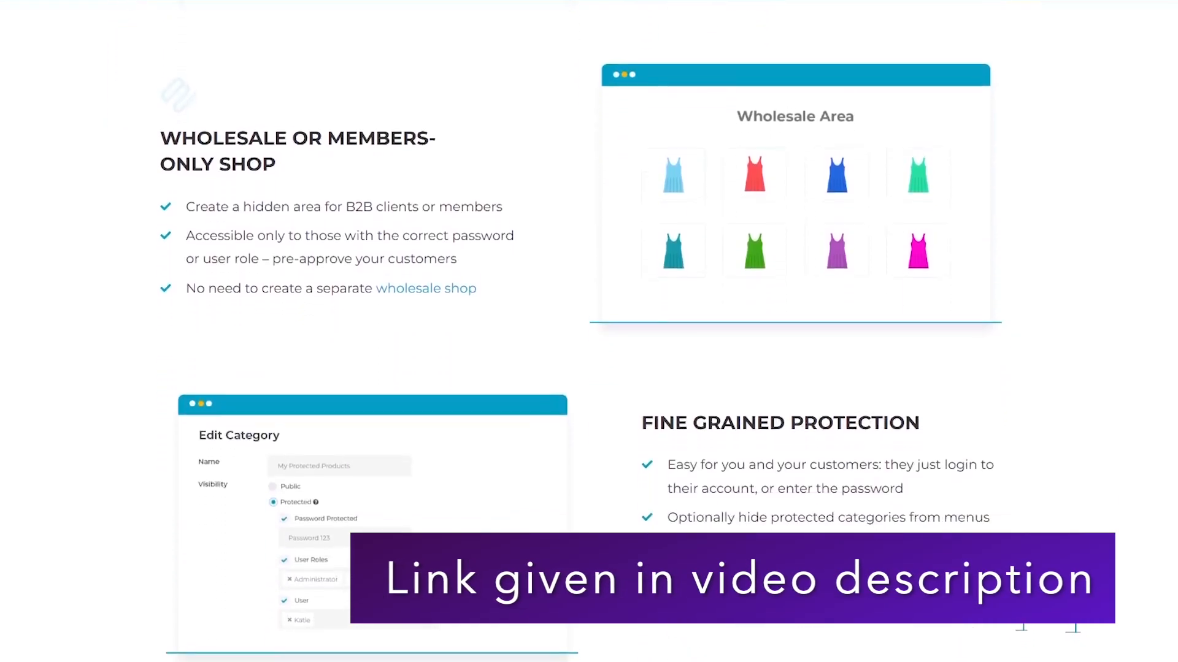
{"action": "scroll", "coordinate": [589, 331], "scroll_direction": "down", "scroll_amount": 4}
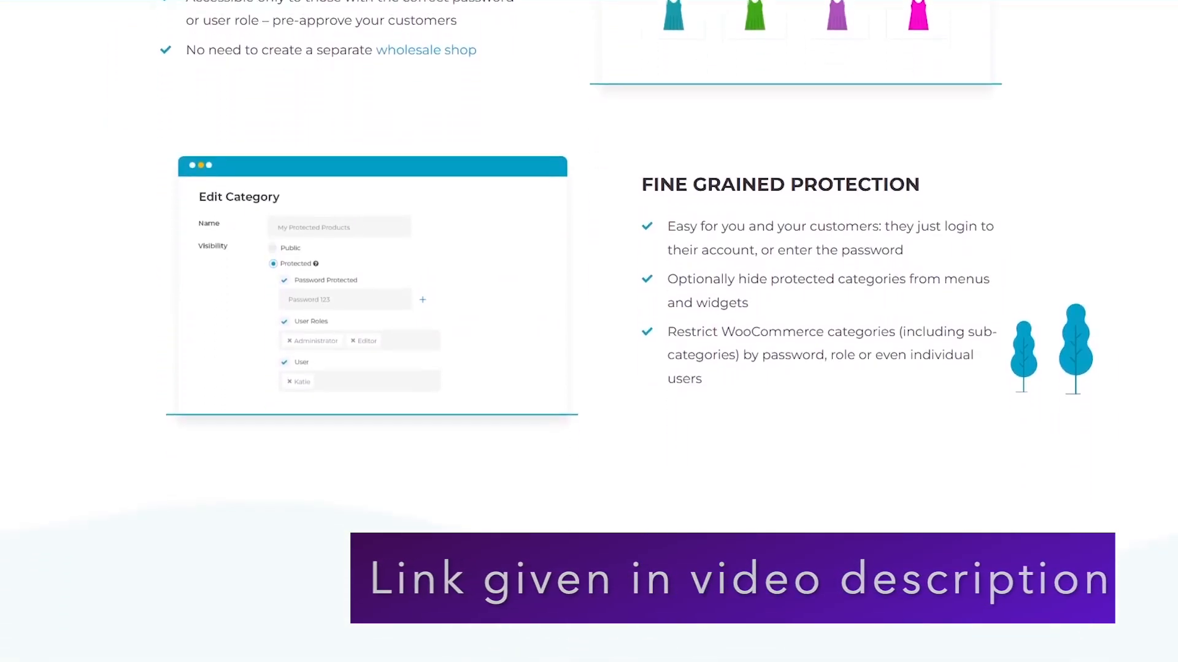
{"action": "scroll", "coordinate": [589, 331], "scroll_direction": "down", "scroll_amount": 4}
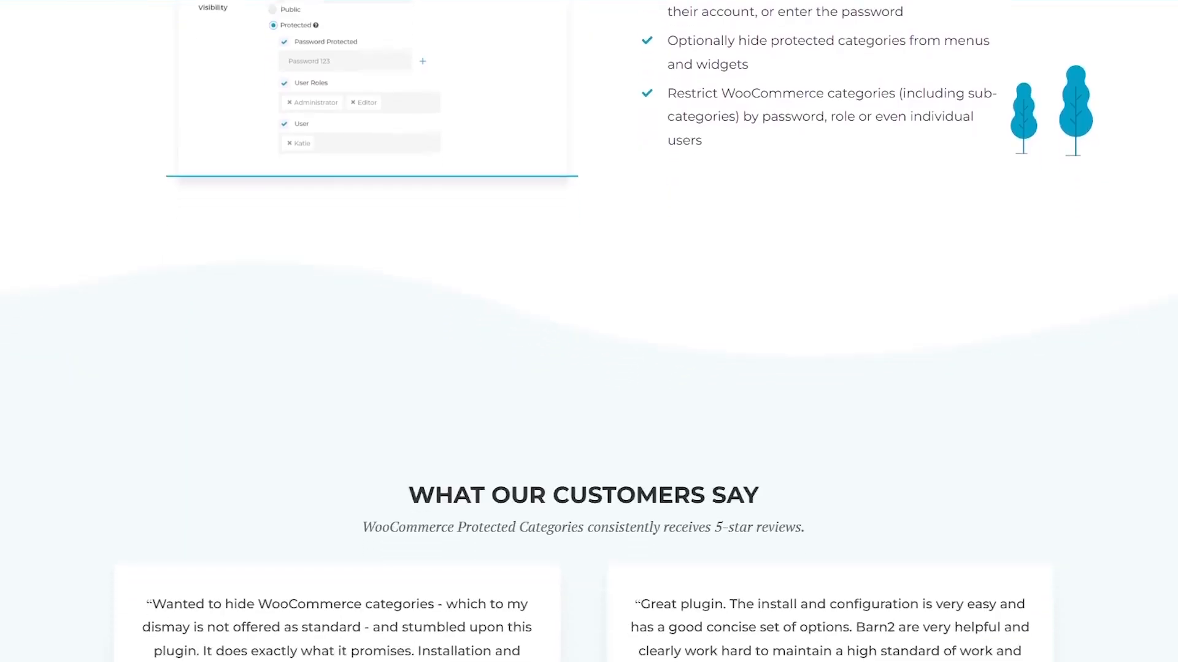
Step: Look through the customer reviews, feature list and plan prices on the WooCommerce Protected Categories plugin page
{"action": "scroll", "coordinate": [588, 331], "scroll_direction": "down", "scroll_amount": 4}
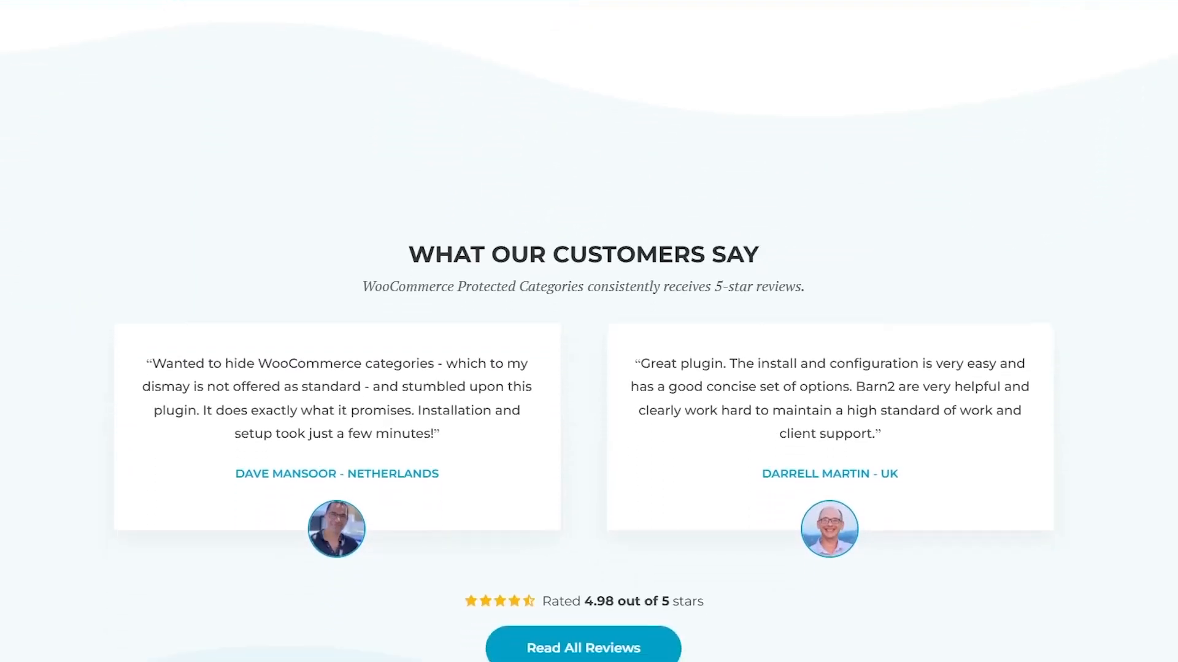
{"action": "scroll", "coordinate": [589, 331], "scroll_direction": "down", "scroll_amount": 4}
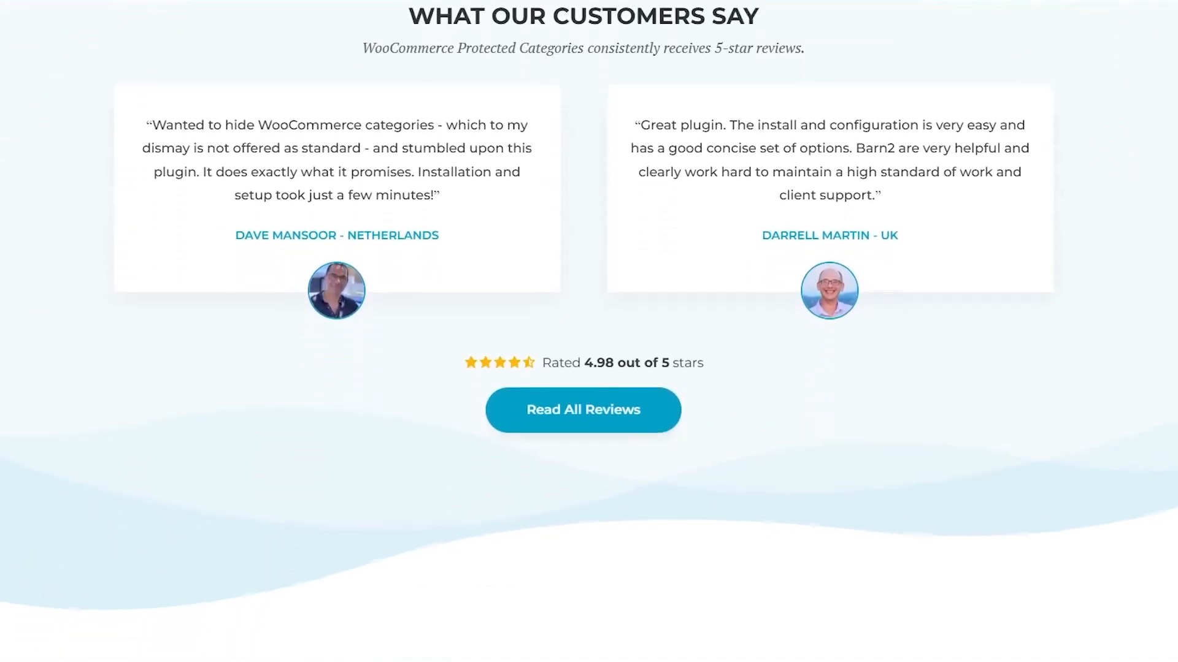
{"action": "scroll", "coordinate": [589, 331], "scroll_direction": "down", "scroll_amount": 4}
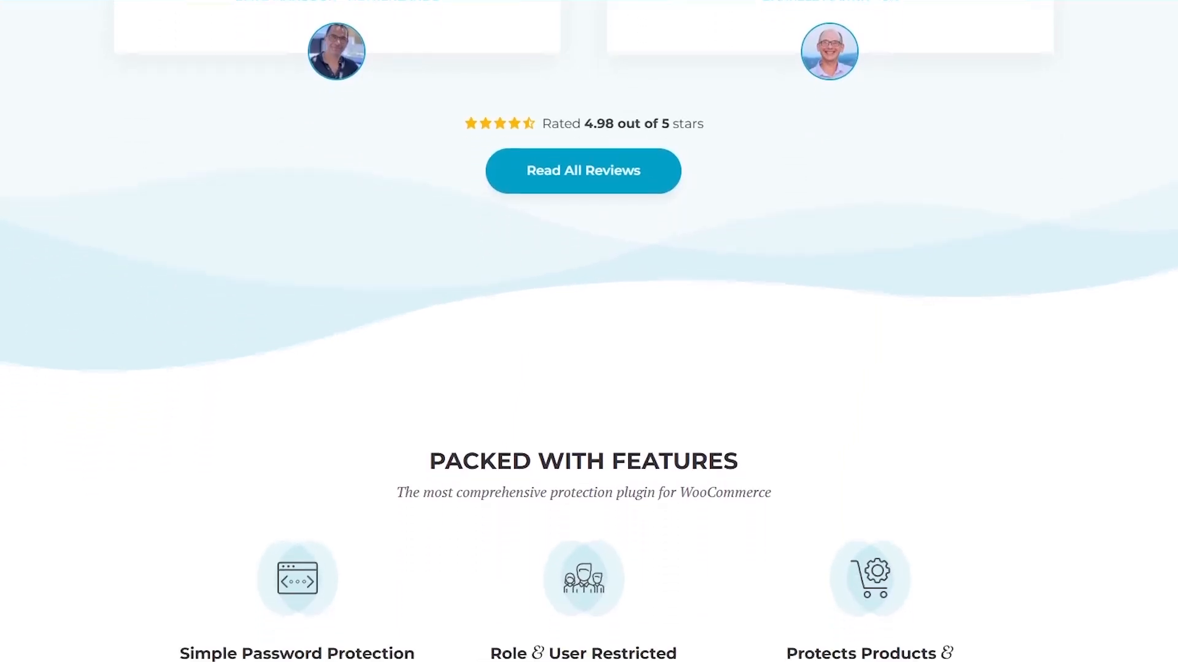
{"action": "scroll", "coordinate": [589, 331], "scroll_direction": "down", "scroll_amount": 4}
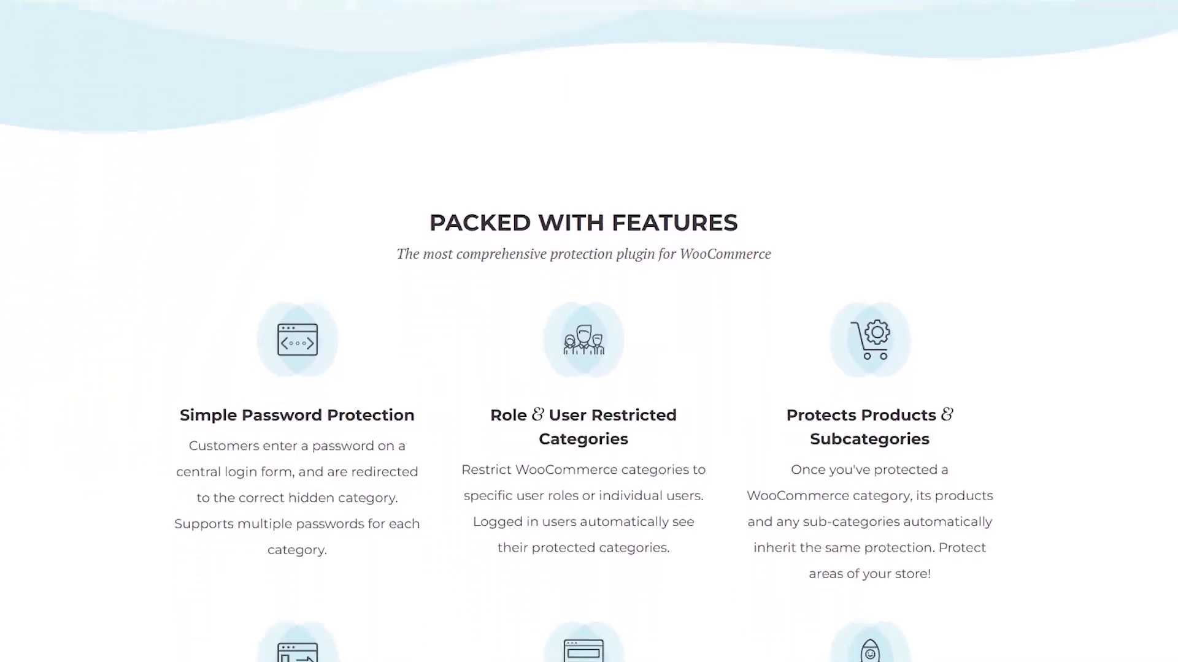
{"action": "scroll", "coordinate": [589, 331], "scroll_direction": "down", "scroll_amount": 4}
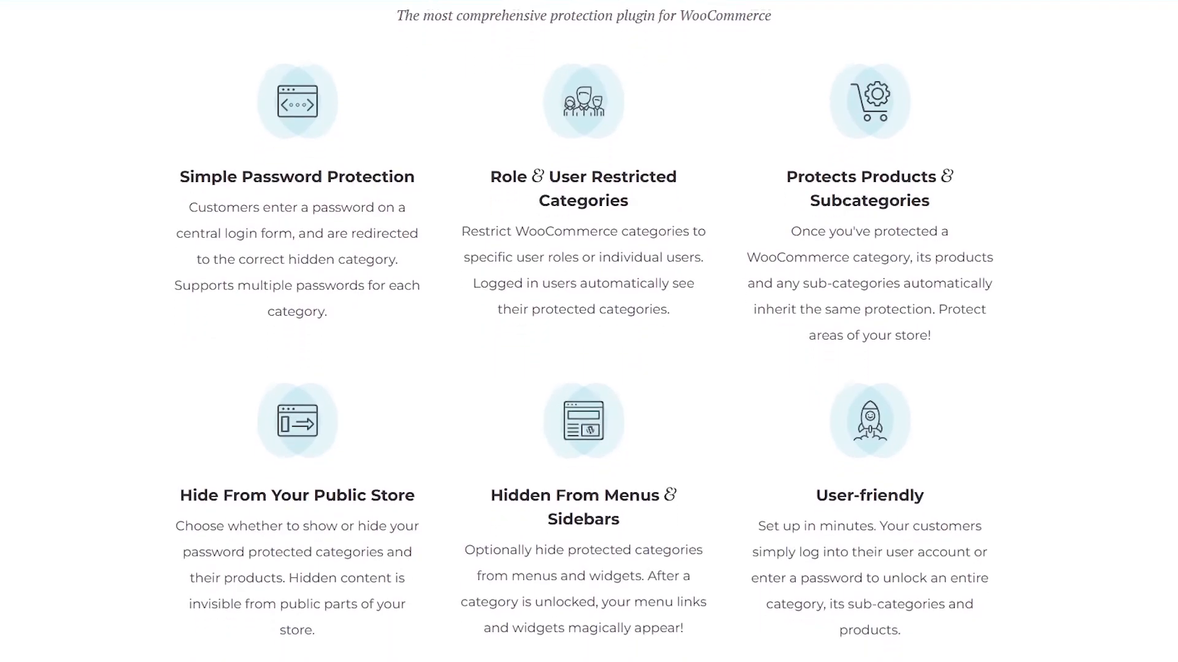
{"action": "scroll", "coordinate": [589, 332], "scroll_direction": "down", "scroll_amount": 4}
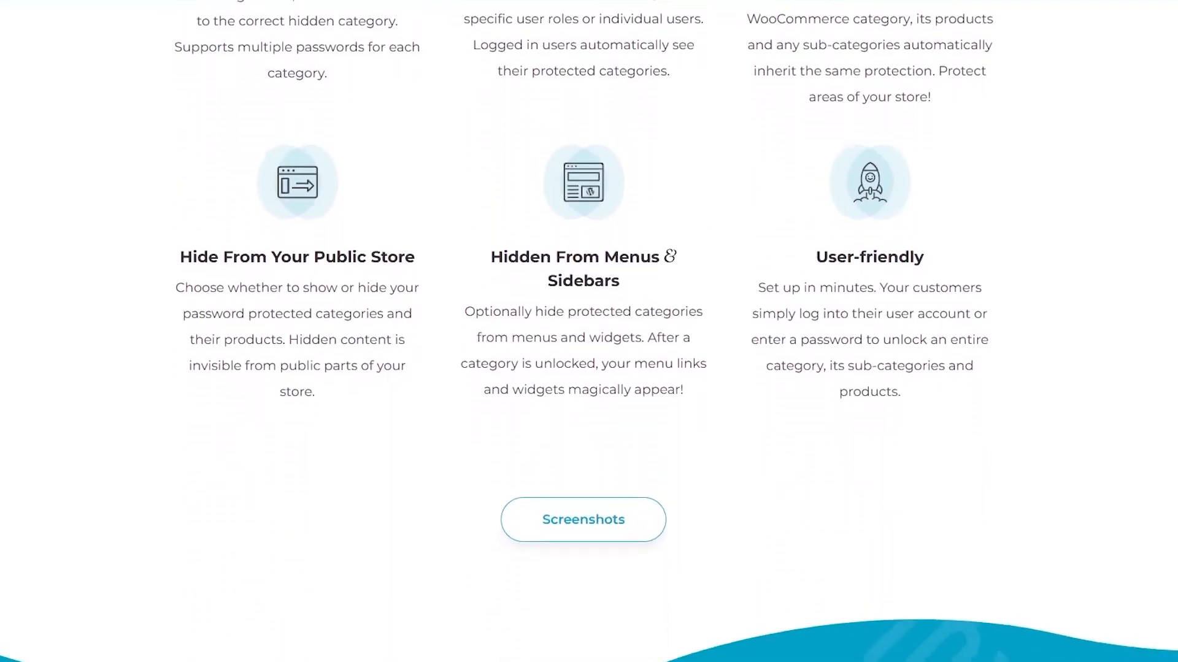
{"action": "scroll", "coordinate": [589, 331], "scroll_direction": "down", "scroll_amount": 4}
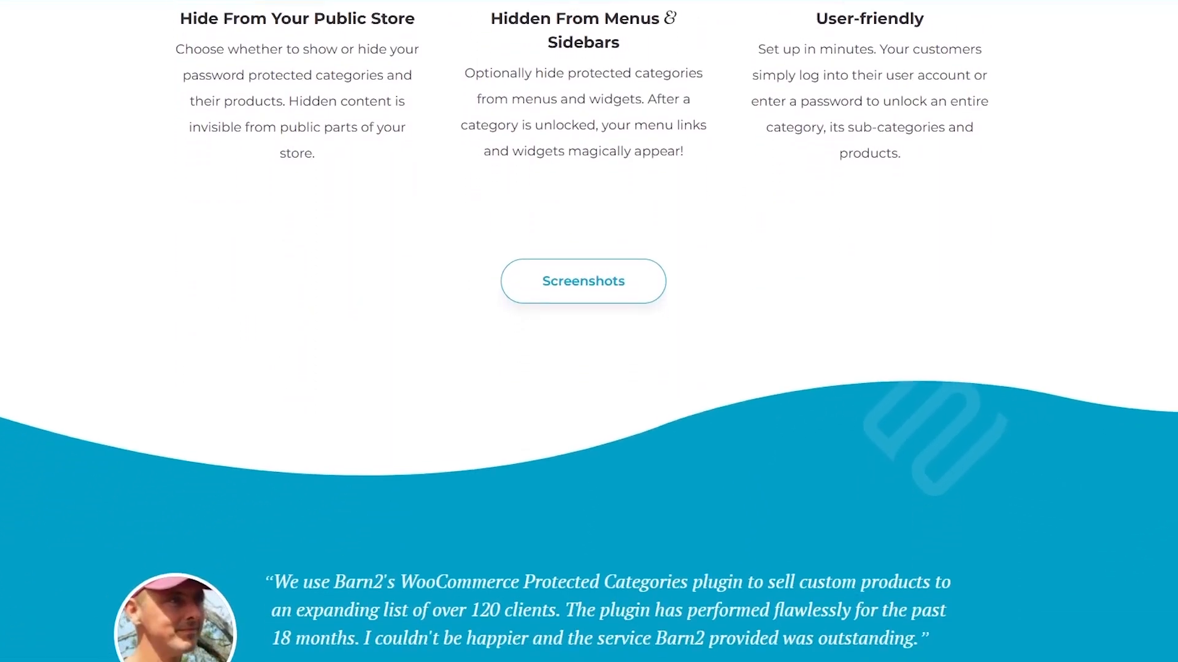
{"action": "scroll", "coordinate": [589, 331], "scroll_direction": "down", "scroll_amount": 4}
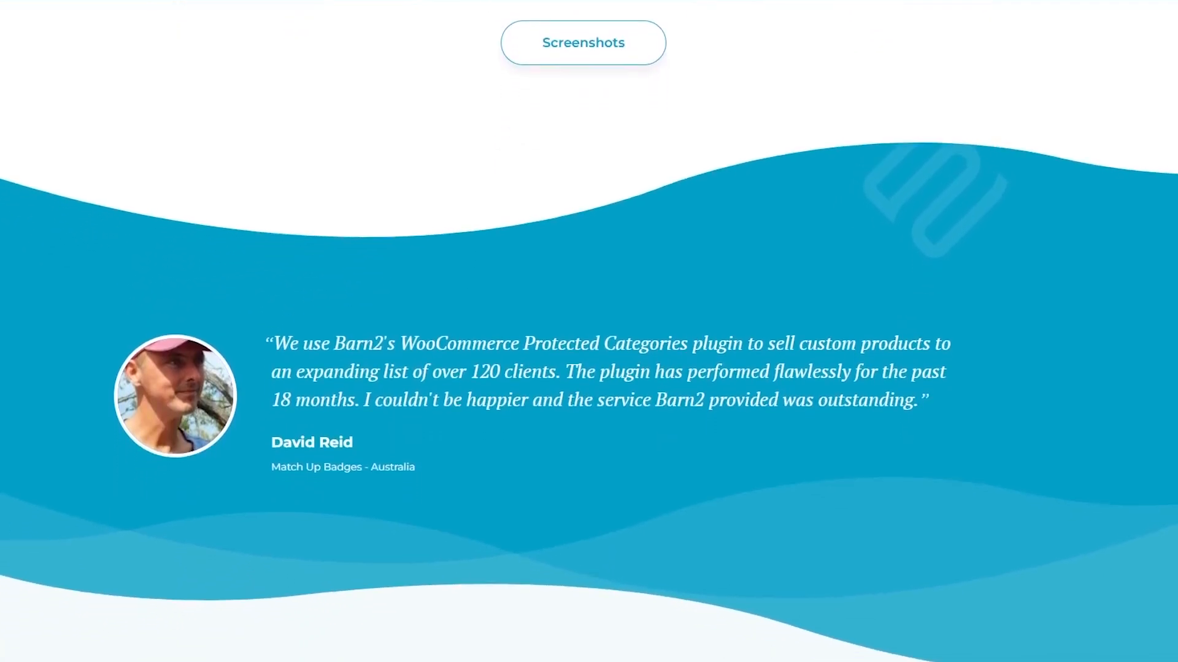
{"action": "scroll", "coordinate": [589, 331], "scroll_direction": "down", "scroll_amount": 4}
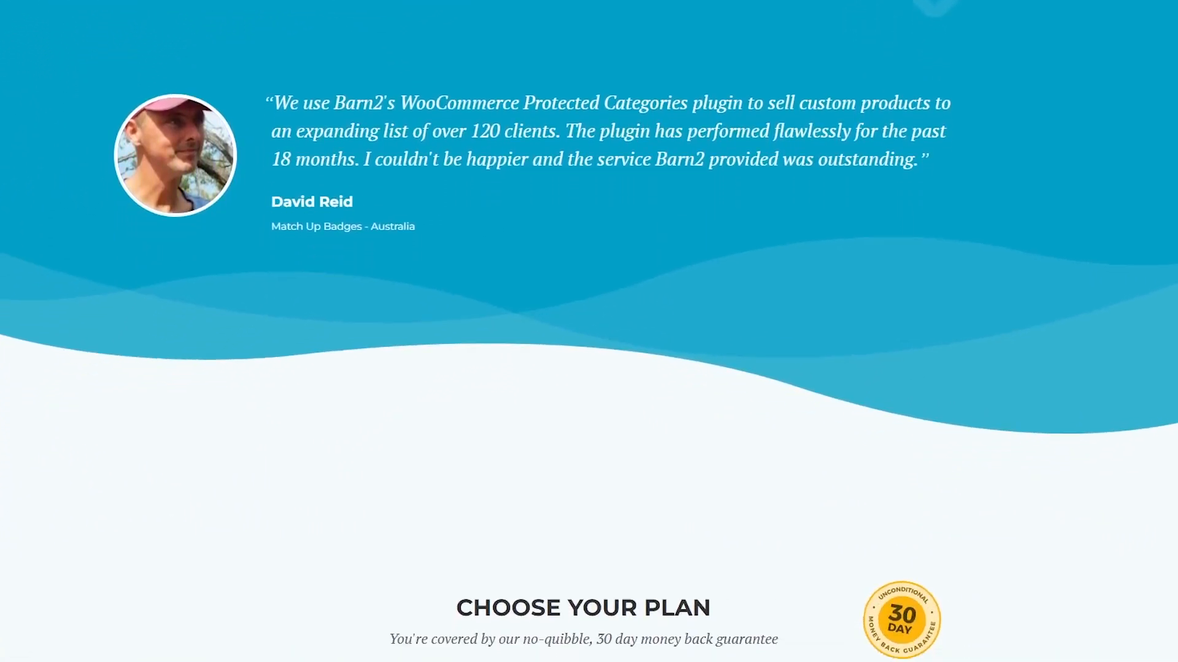
{"action": "scroll", "coordinate": [589, 331], "scroll_direction": "down", "scroll_amount": 4}
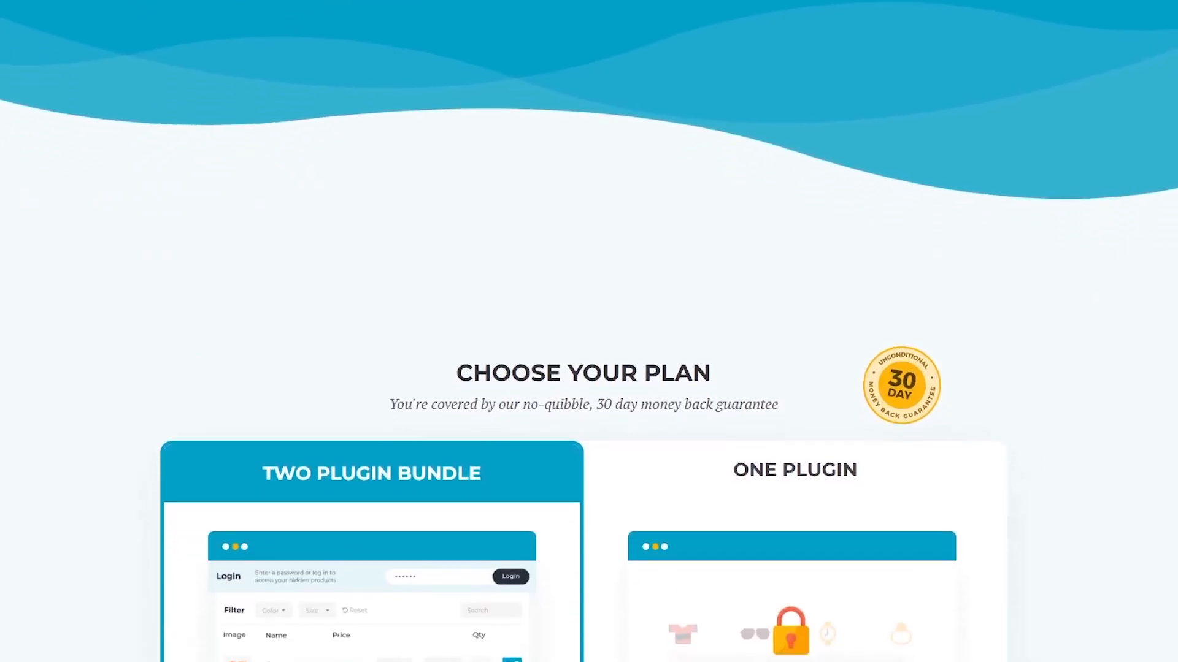
{"action": "scroll", "coordinate": [589, 331], "scroll_direction": "down", "scroll_amount": 4}
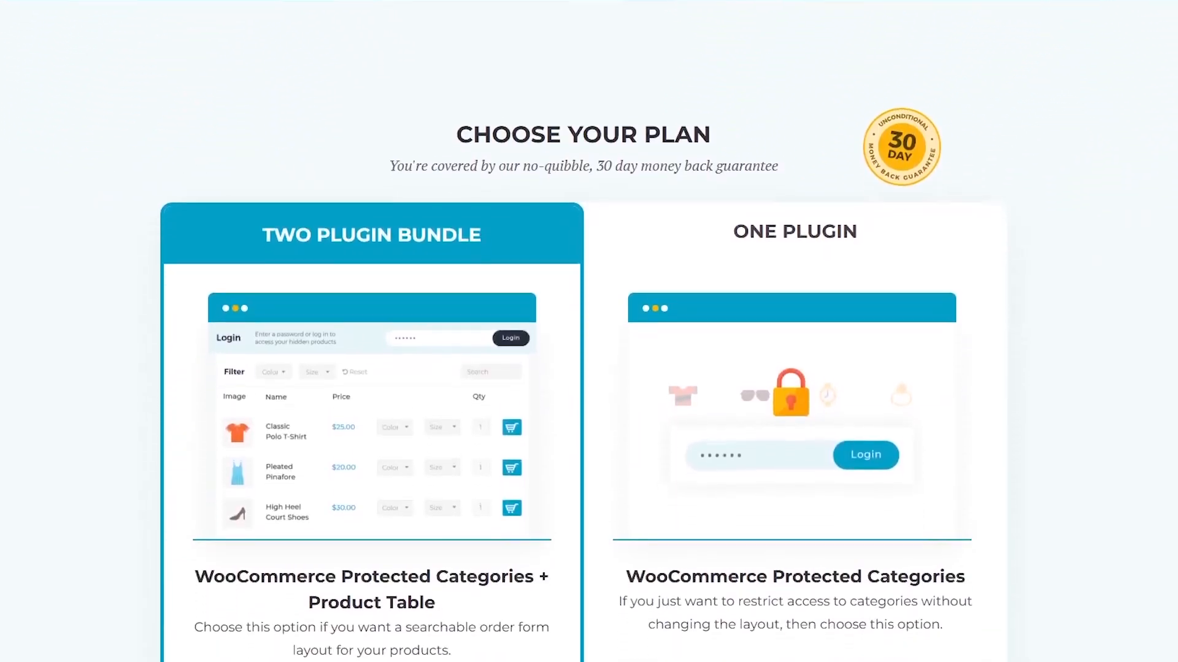
{"action": "scroll", "coordinate": [589, 331], "scroll_direction": "down", "scroll_amount": 4}
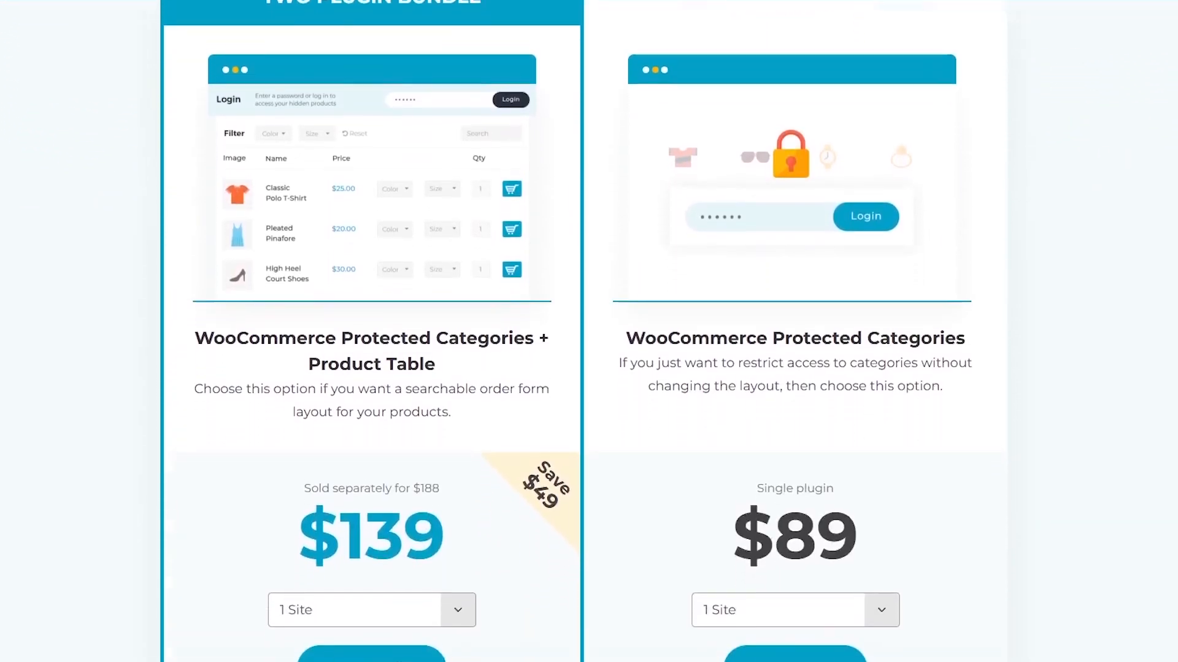
{"action": "scroll", "coordinate": [588, 331], "scroll_direction": "down", "scroll_amount": 4}
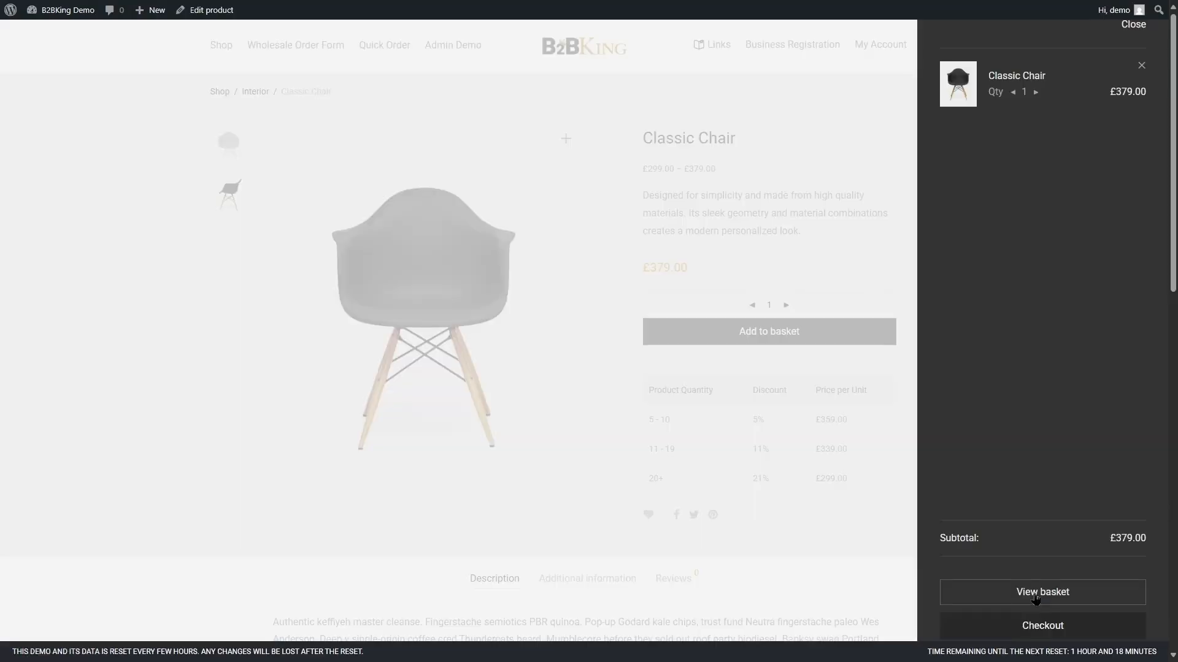
Step: View the basket containing the Classic Chair in the B2BKing demo shop and start a custom quote request from it
{"action": "left_click", "coordinate": [1036, 595]}
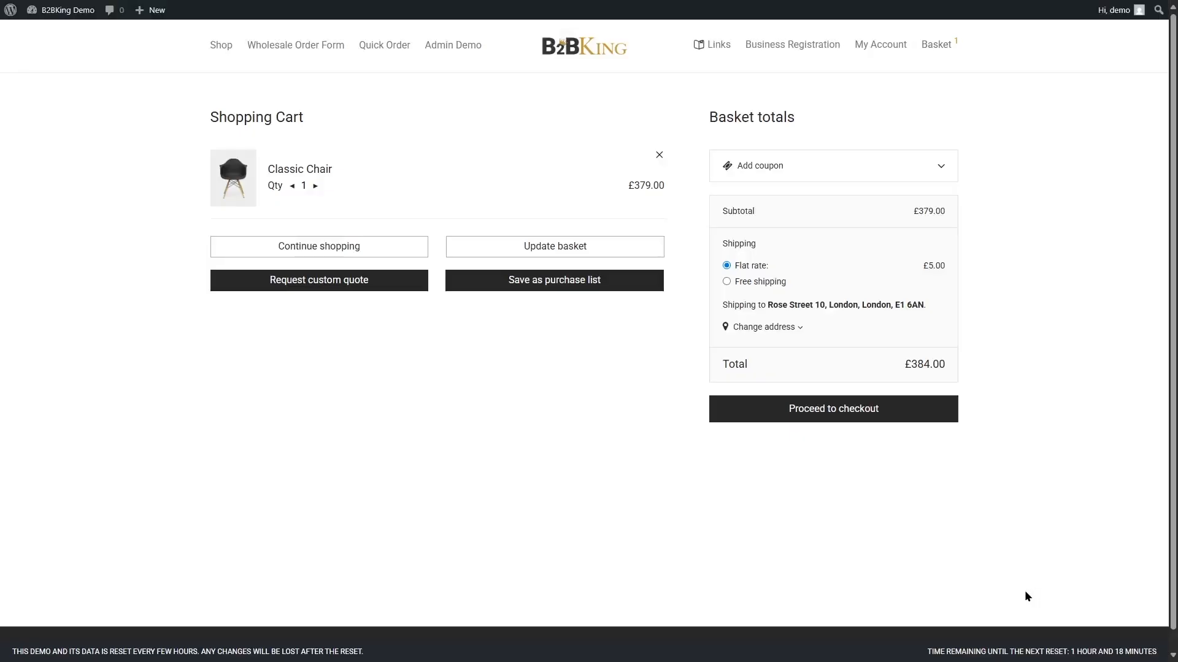
{"action": "left_click", "coordinate": [356, 284]}
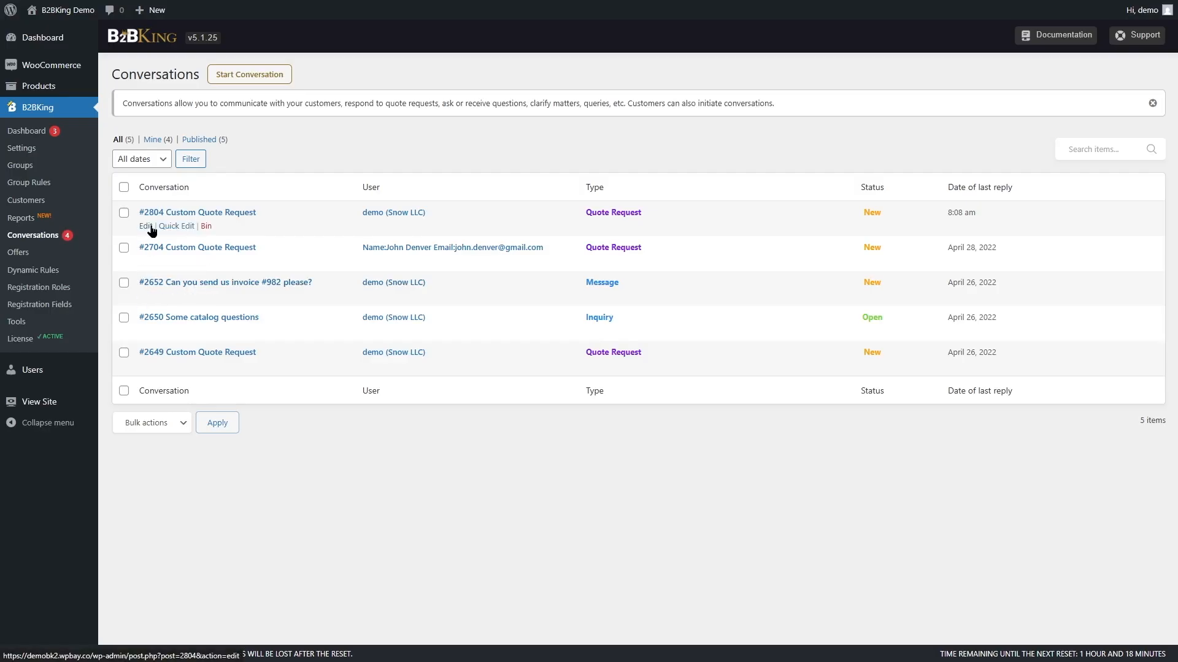
Step: Look at the newest custom quote request in B2BKing's conversations, return to the list and open the customer's invoice message
{"action": "left_click", "coordinate": [146, 226]}
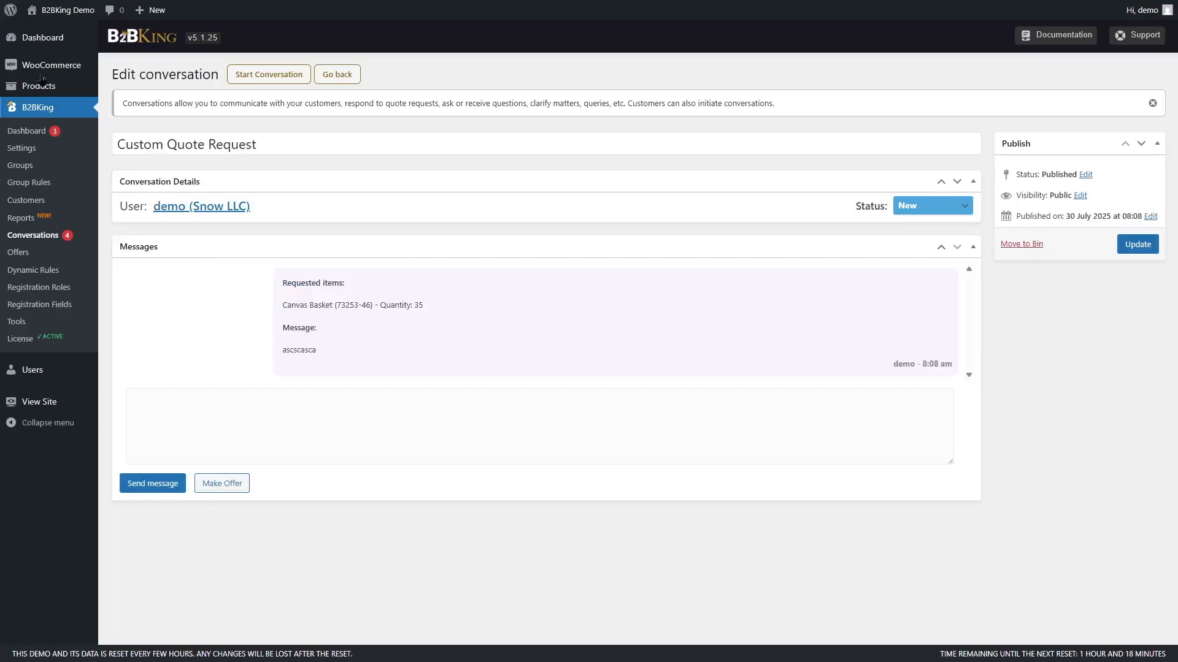
{"action": "left_click", "coordinate": [60, 236]}
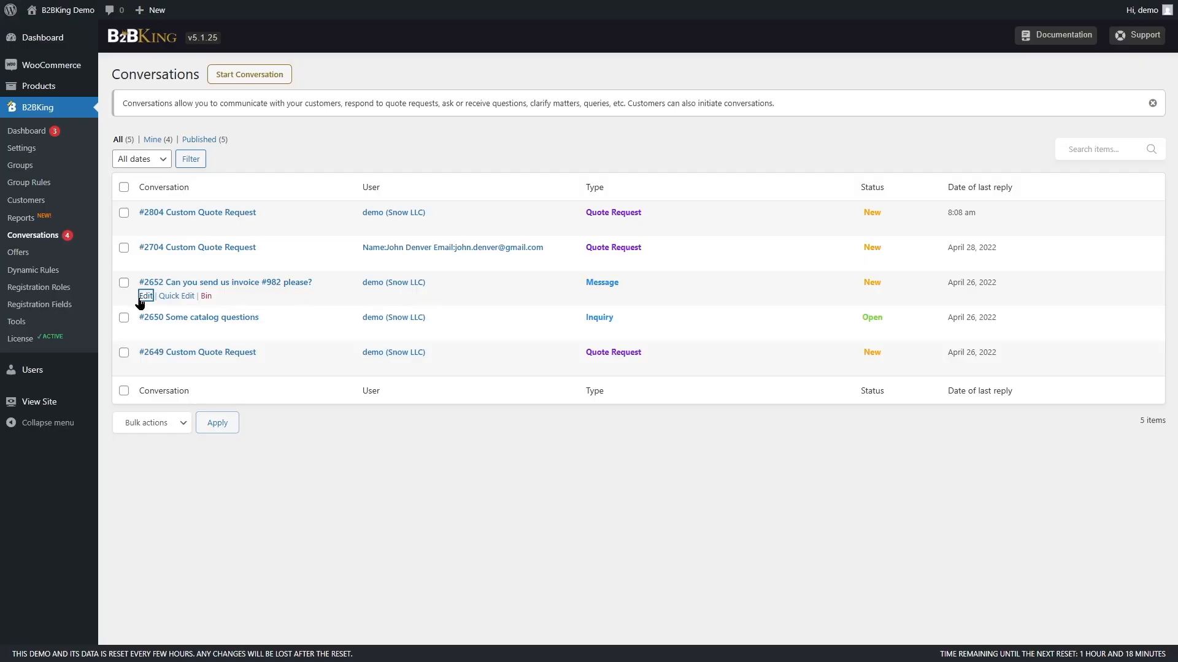
{"action": "left_click", "coordinate": [142, 297]}
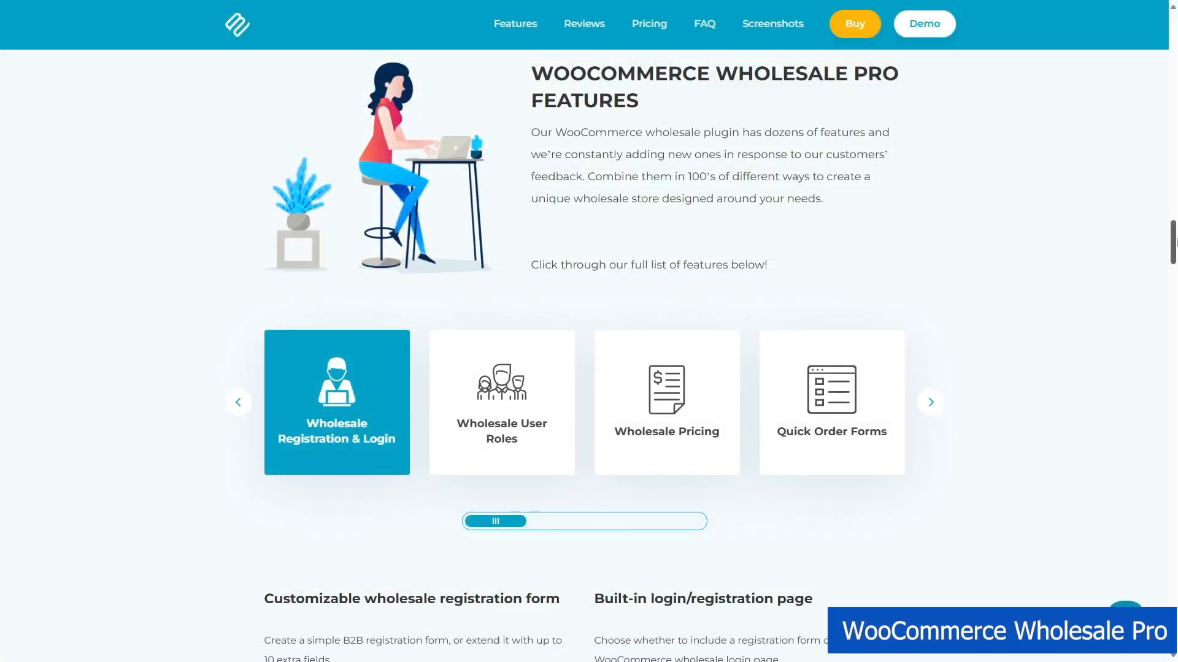
Step: Browse the WooCommerce Wholesale Pro feature carousel from Wholesale Registration & Login through Third Party Integrations and back, and look further down the page
{"action": "mouse_move", "coordinate": [1173, 242]}
{"action": "left_mouse_down"}
{"action": "mouse_move", "coordinate": [1172, 187]}
{"action": "mouse_move", "coordinate": [1173, 233]}
{"action": "left_mouse_up"}
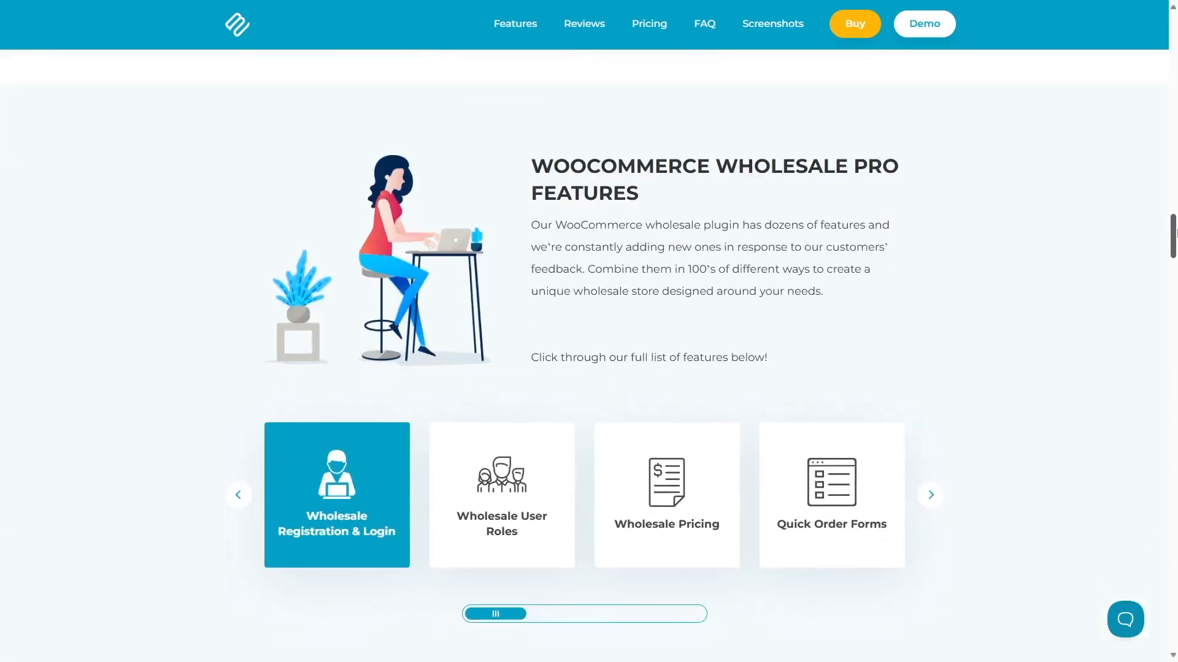
{"action": "left_click", "coordinate": [931, 498]}
{"action": "left_click", "coordinate": [931, 498]}
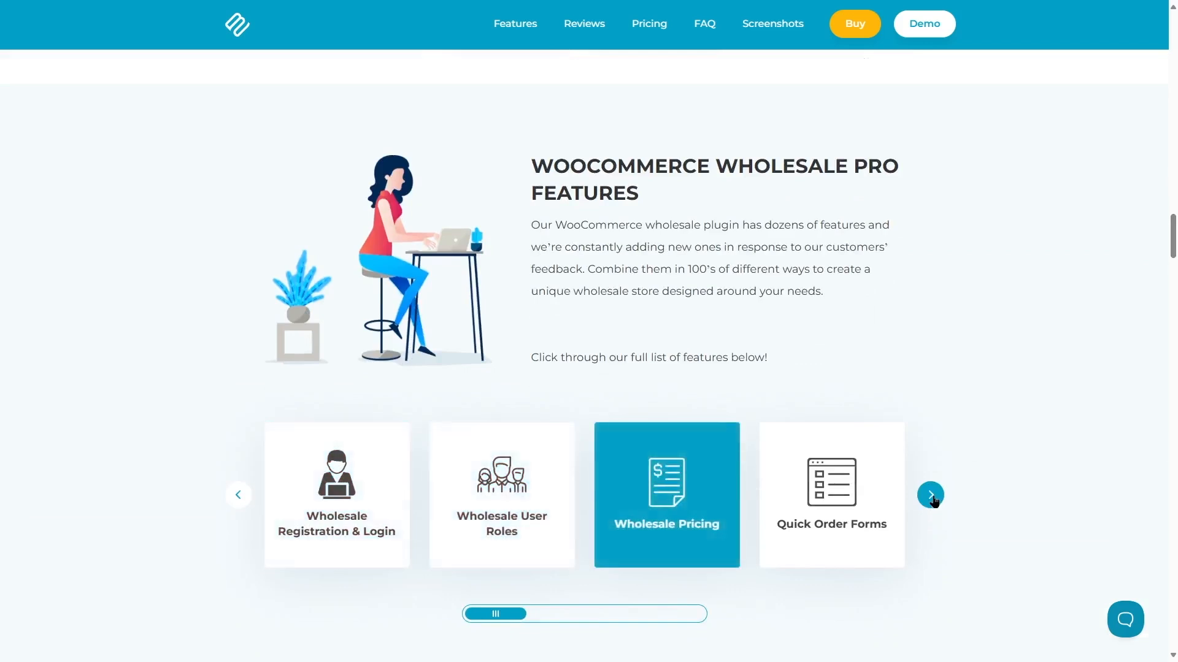
{"action": "left_click", "coordinate": [931, 498]}
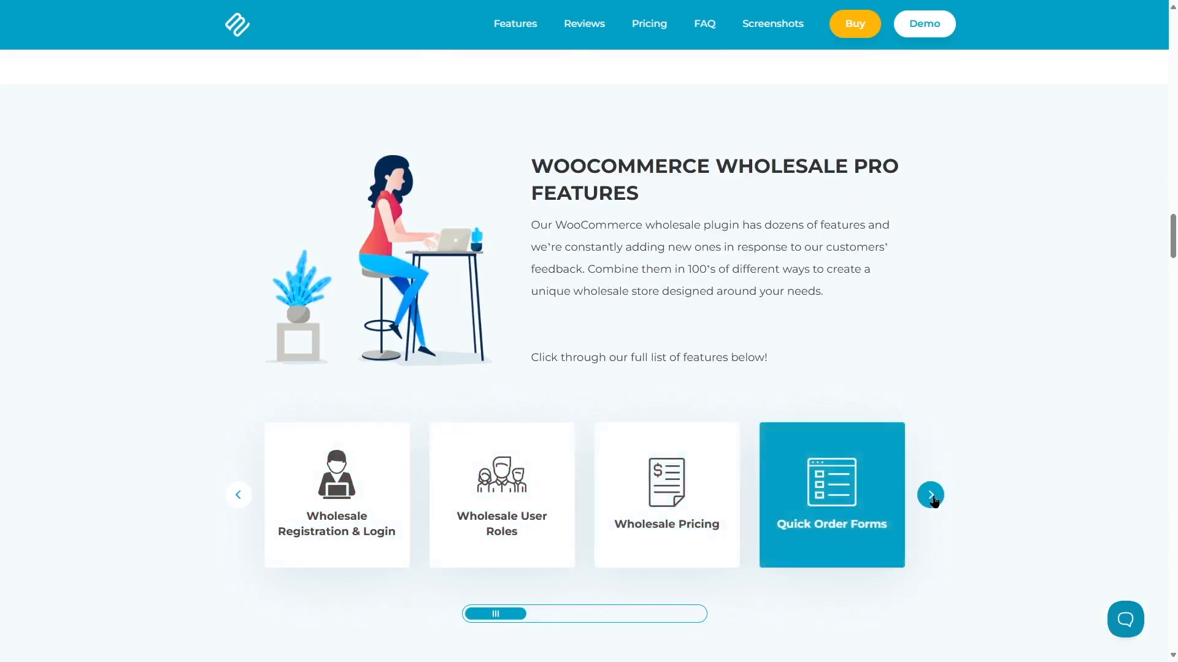
{"action": "left_click", "coordinate": [931, 498]}
{"action": "left_click", "coordinate": [931, 498]}
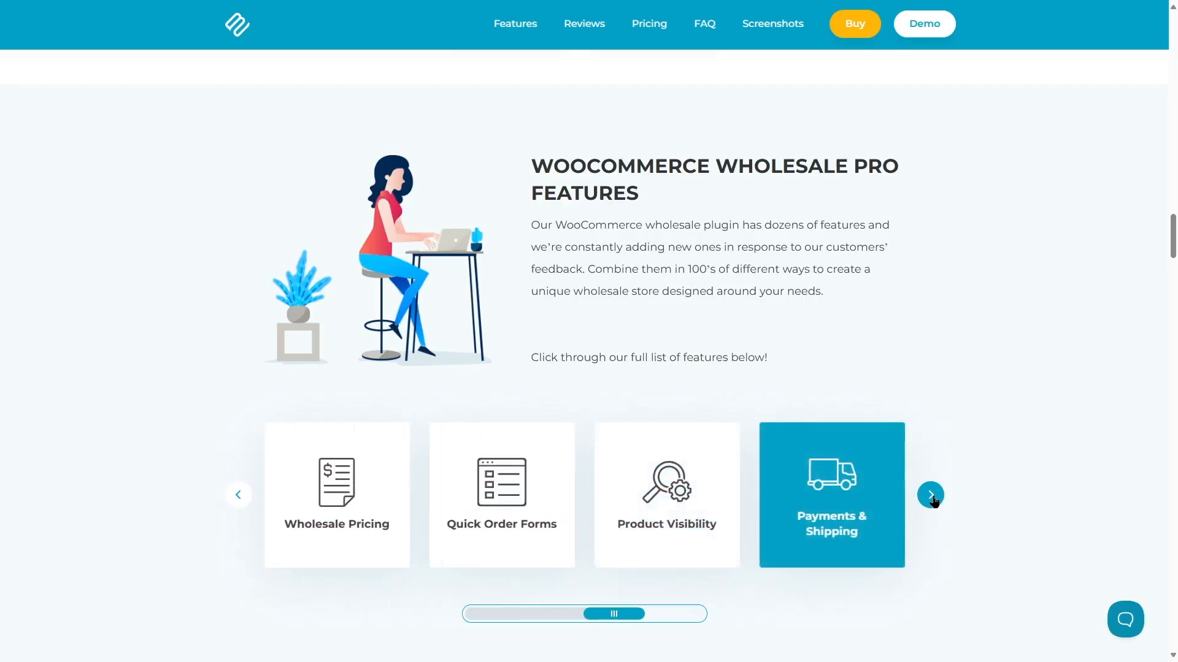
{"action": "left_click", "coordinate": [931, 498]}
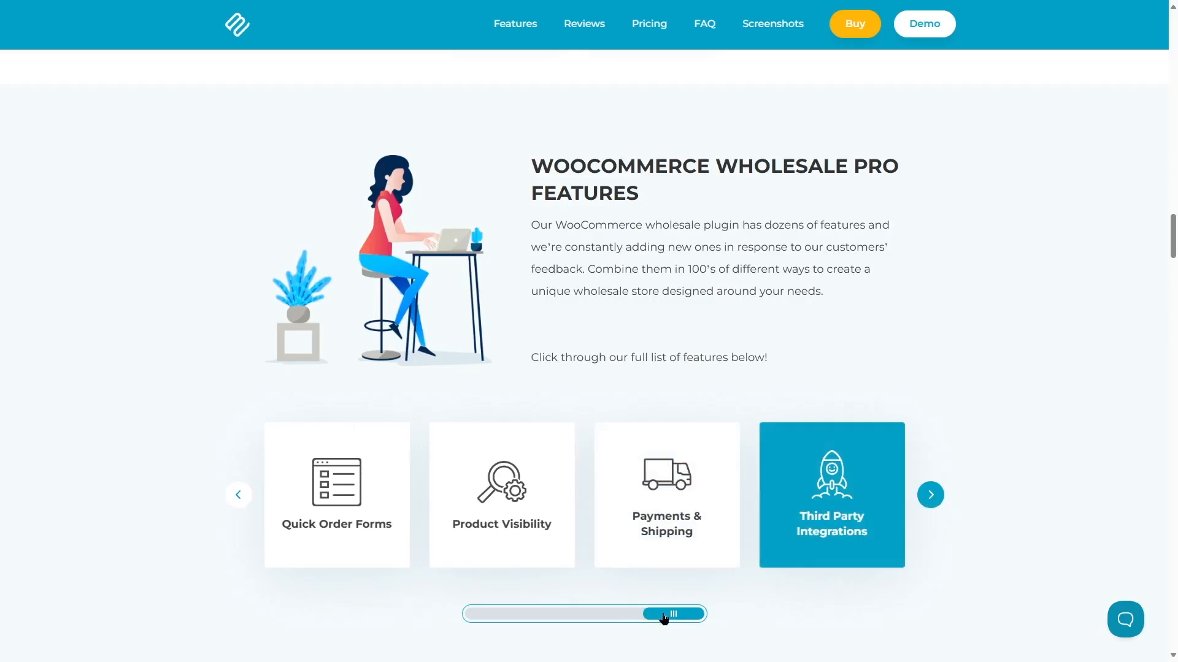
{"action": "left_click_drag", "start_coordinate": [664, 618], "coordinate": [473, 620]}
{"action": "left_click_drag", "start_coordinate": [1173, 252], "coordinate": [1172, 467]}
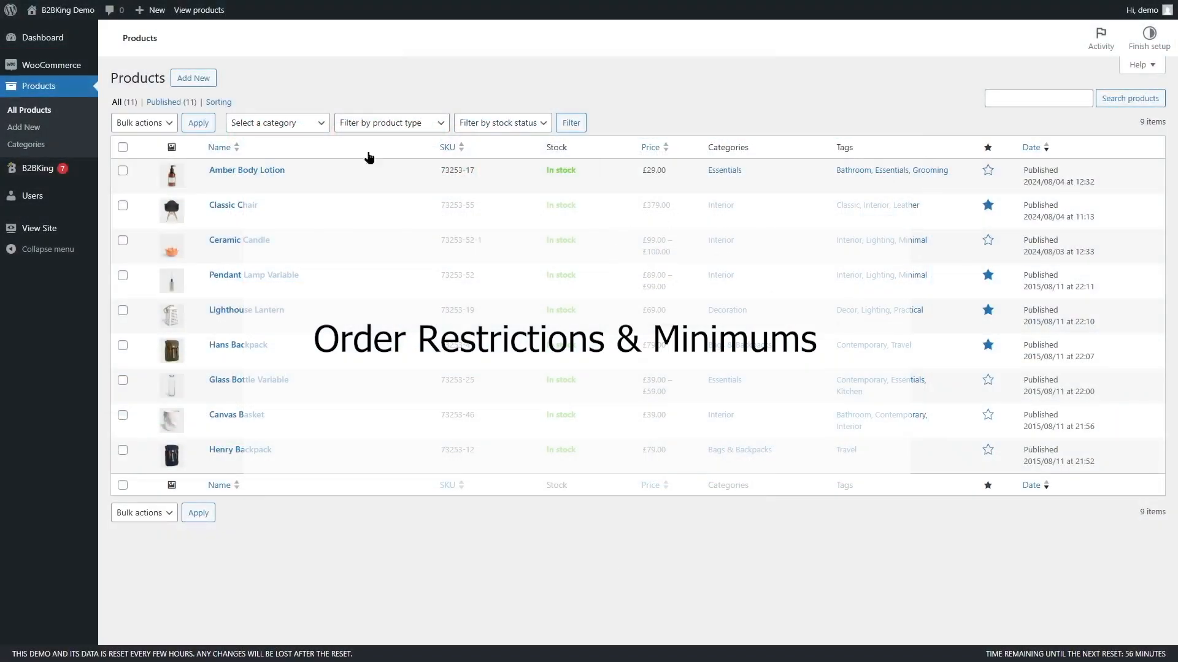
Step: Open the Classic Chair product for editing and set the Regular group's minimum quantity to 10 in its B2BKing quantity rules
{"action": "mouse_move", "coordinate": [246, 218]}
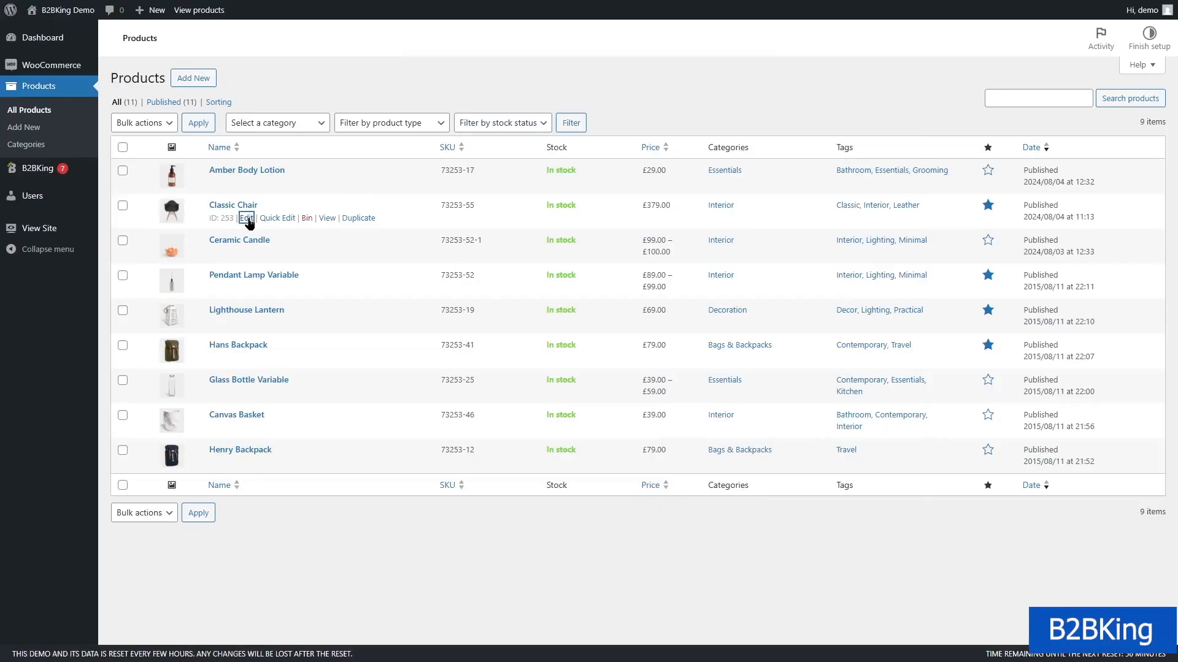
{"action": "left_click", "coordinate": [247, 218]}
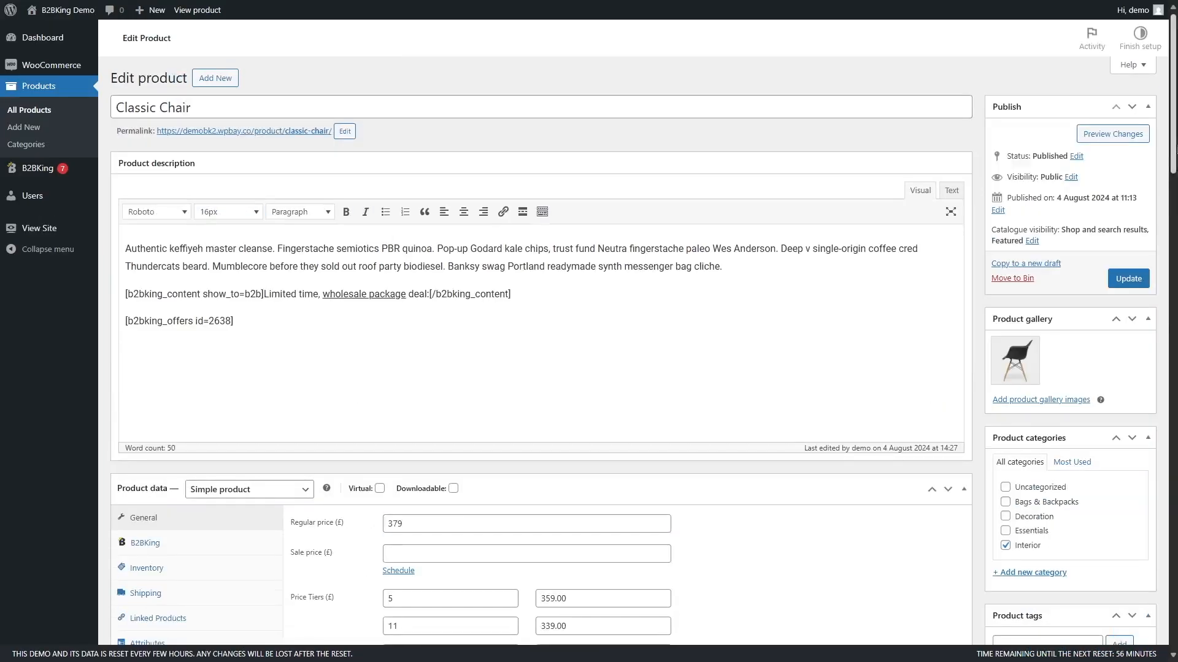
{"action": "scroll", "coordinate": [250, 223], "scroll_direction": "down", "scroll_amount": 5}
{"action": "left_click", "coordinate": [147, 258]}
{"action": "scroll", "coordinate": [306, 273], "scroll_direction": "down", "scroll_amount": 9}
{"action": "left_click", "coordinate": [416, 270]}
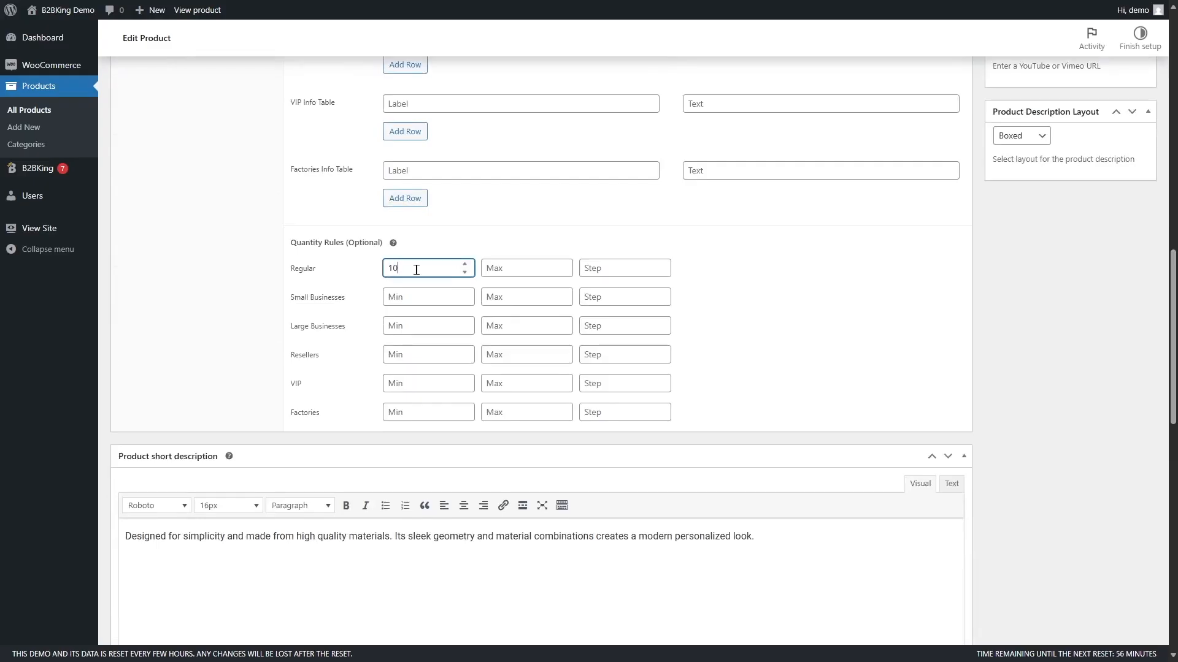
{"action": "left_click", "coordinate": [533, 266]}
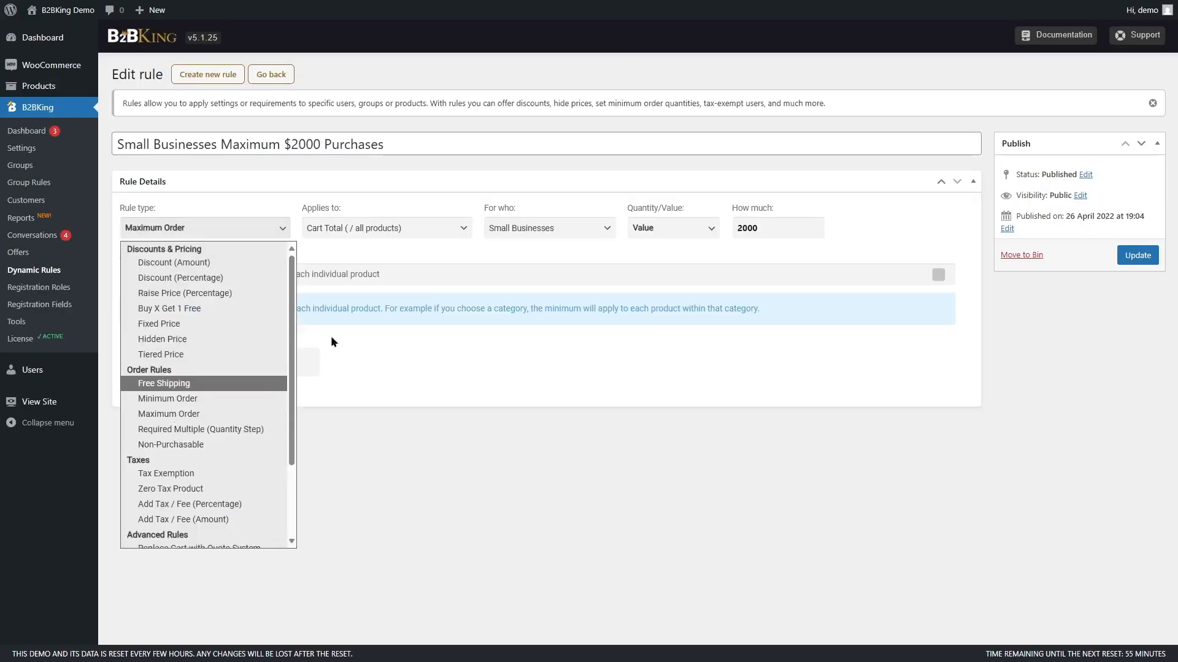
Step: Examine the rule type, scope, group and per-product options of the "Small Businesses Maximum $2000 Purchases" rule, and look over the Dynamic Rules list
{"action": "left_click", "coordinate": [307, 363]}
{"action": "left_click", "coordinate": [385, 228]}
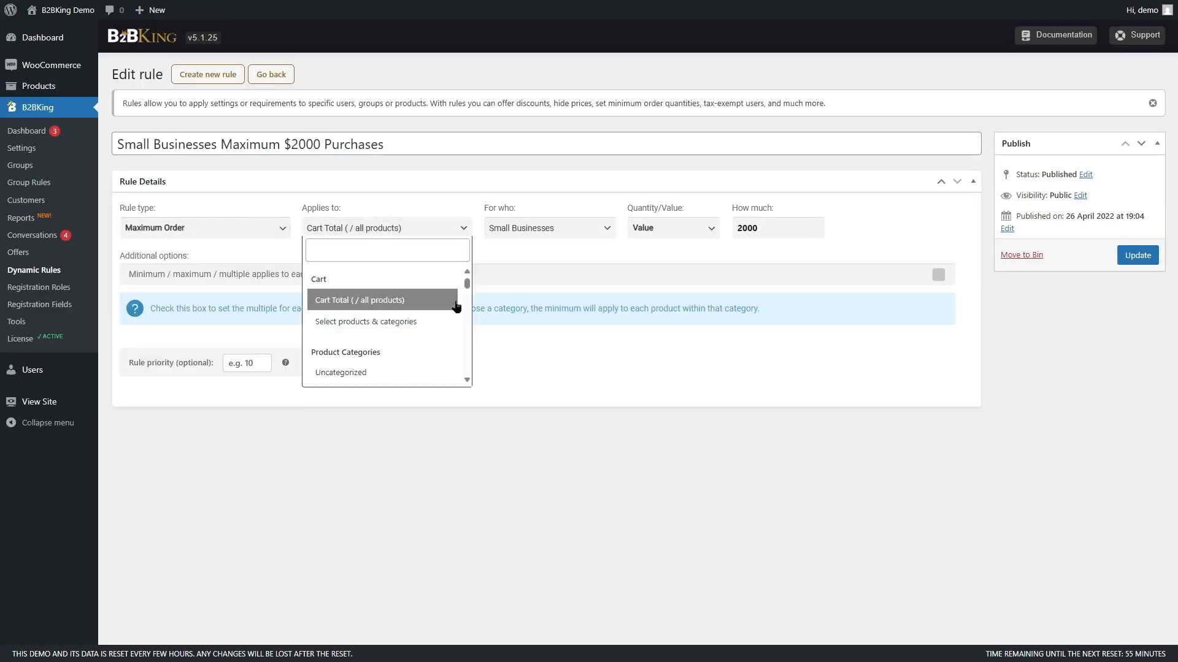
{"action": "left_click", "coordinate": [552, 228]}
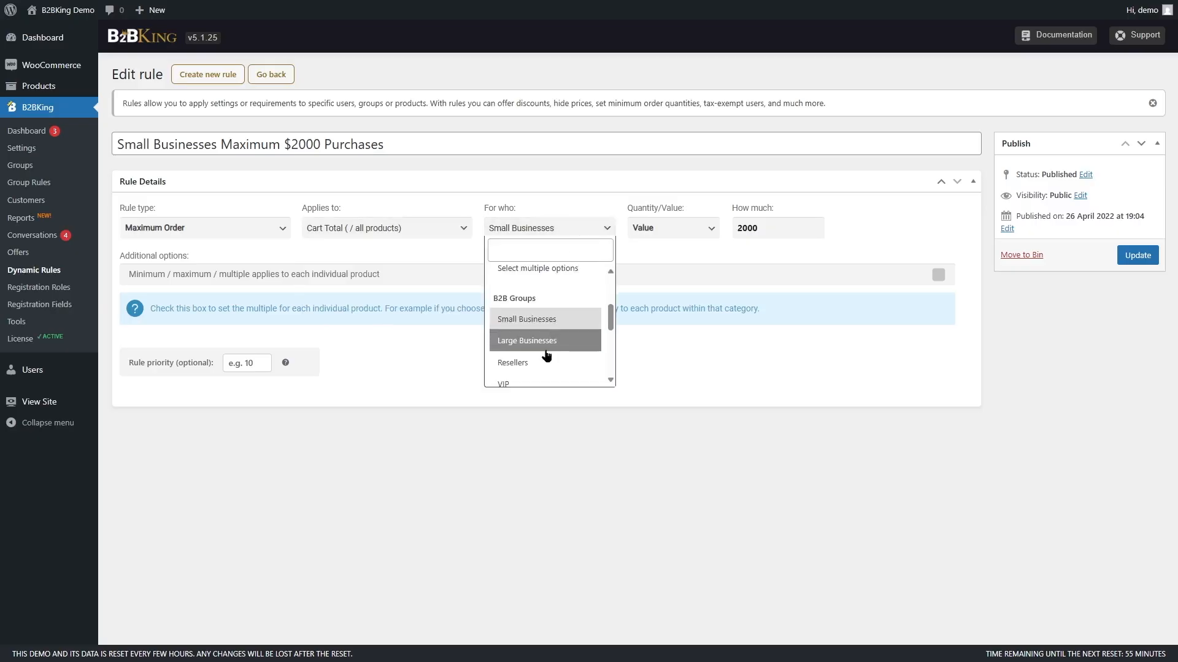
{"action": "left_click", "coordinate": [639, 281]}
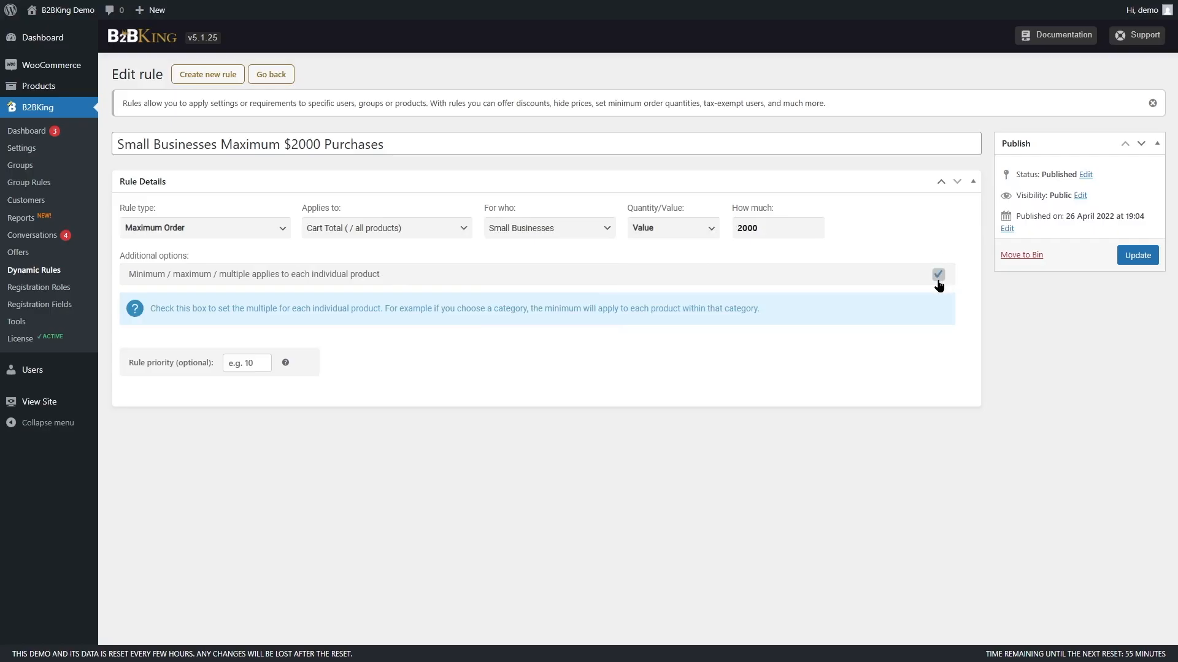
{"action": "left_click", "coordinate": [291, 75]}
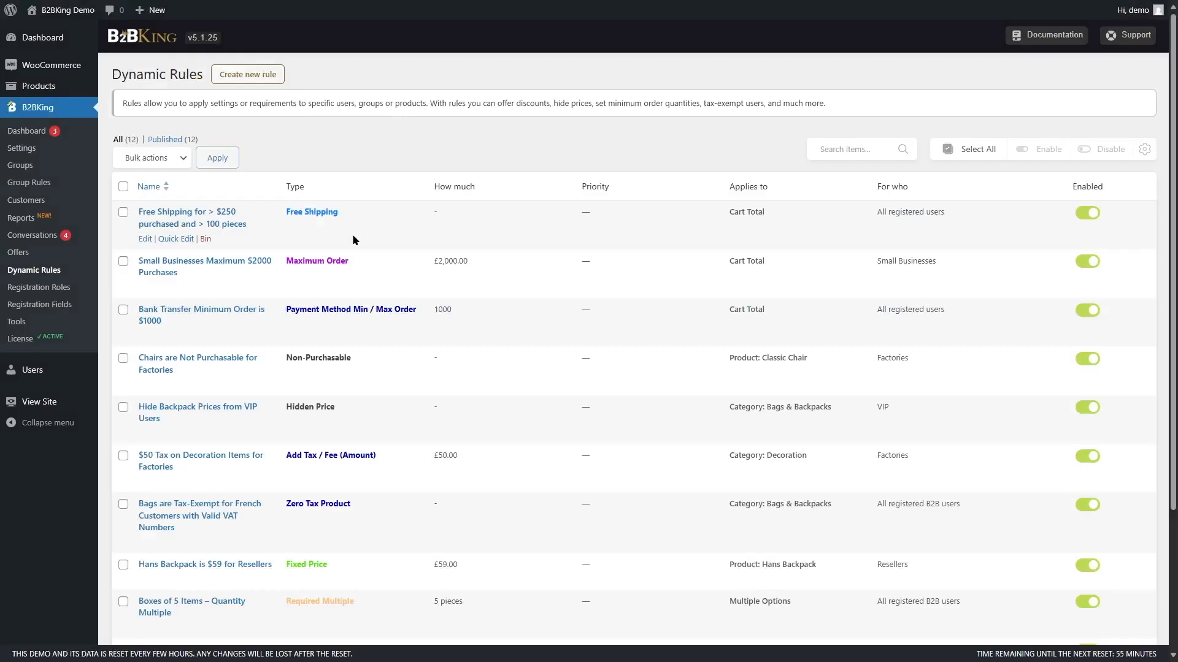
{"action": "scroll", "coordinate": [361, 368], "scroll_direction": "down", "scroll_amount": 3}
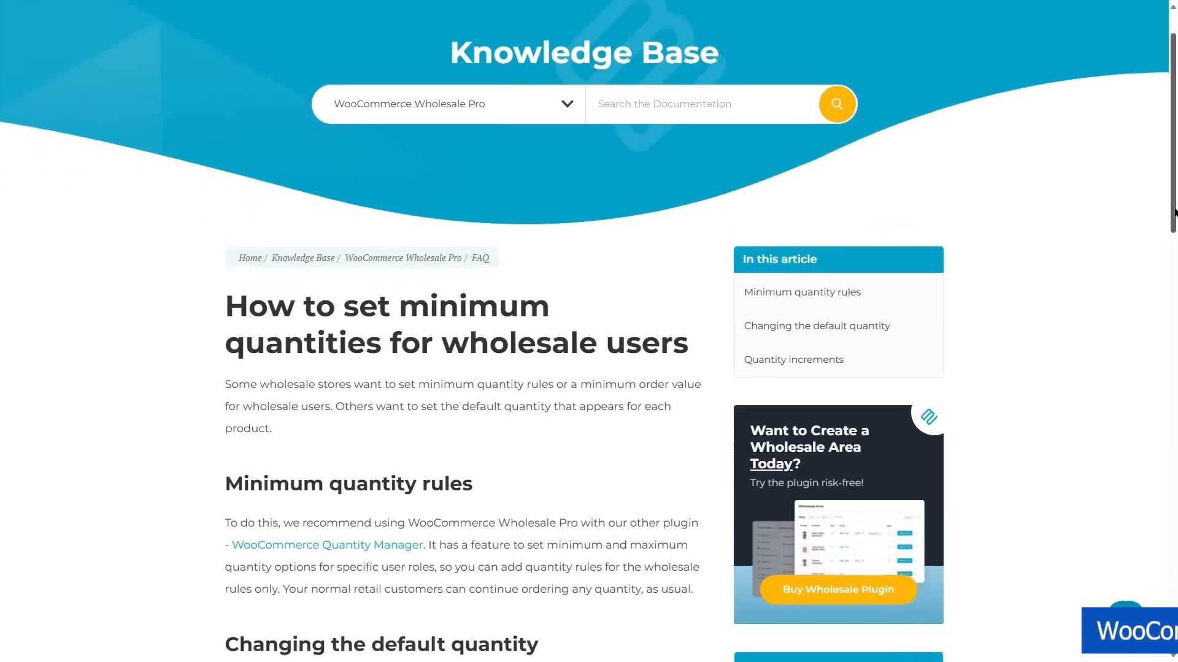
Step: Read the Knowledge Base article on setting minimum quantities for wholesale users in WooCommerce Wholesale Pro
{"action": "scroll", "coordinate": [1173, 248], "scroll_direction": "down", "scroll_amount": 2}
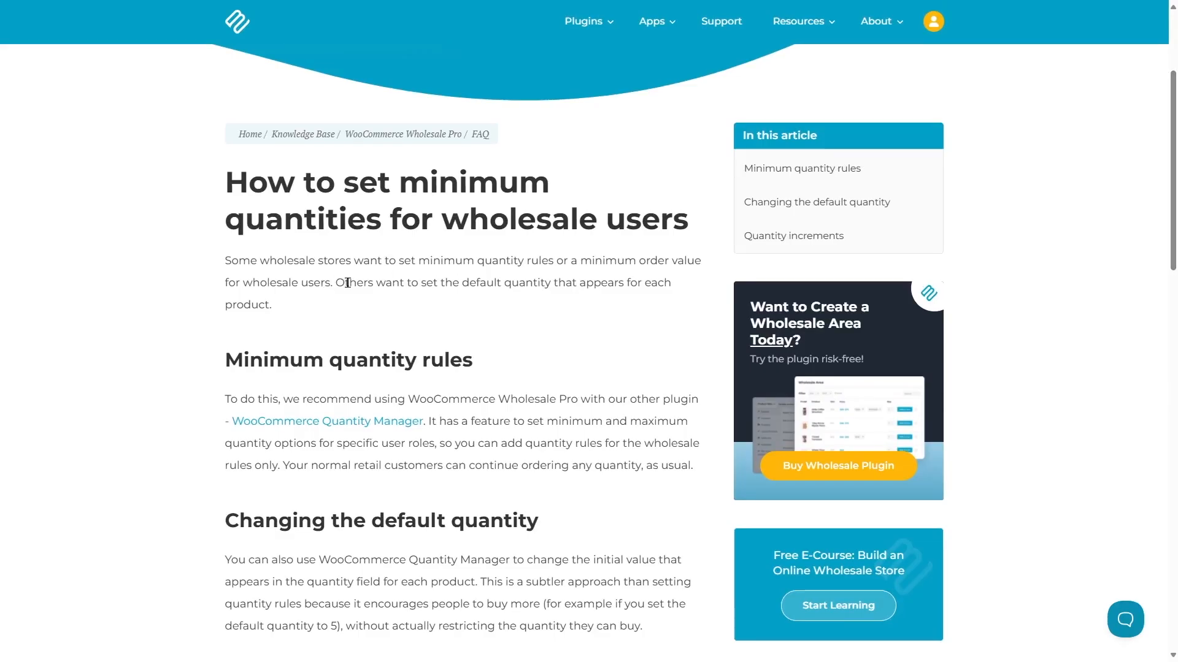
{"action": "scroll", "coordinate": [386, 305], "scroll_direction": "down", "scroll_amount": 1}
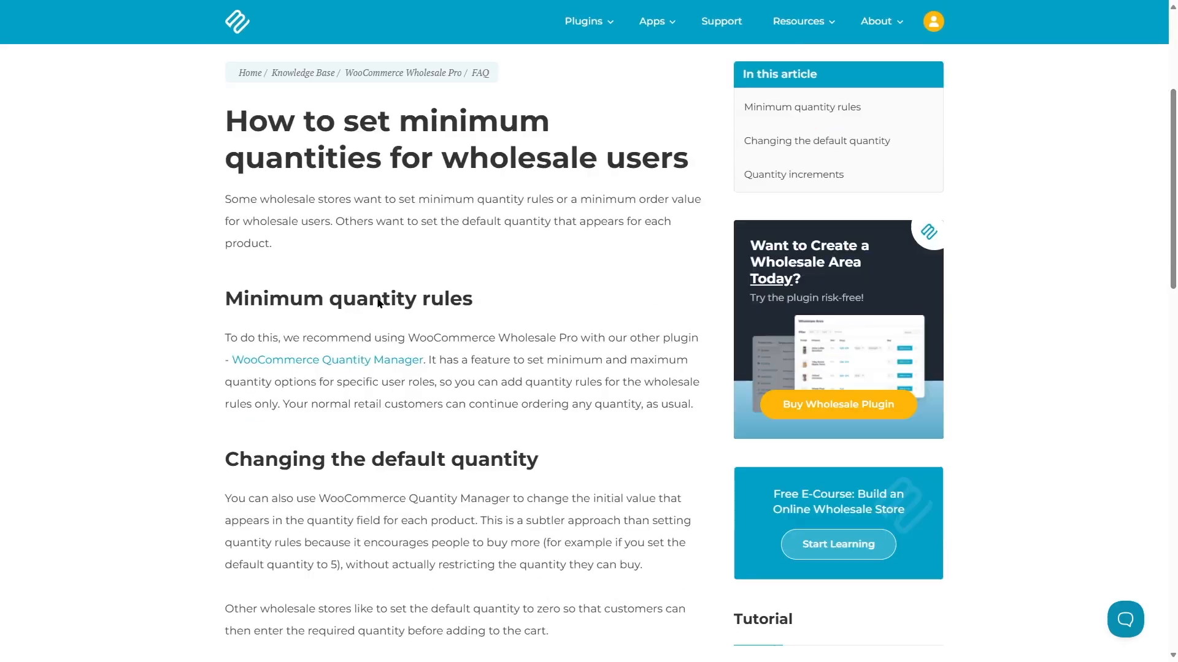
Step: Read the Minimum quantity rules section of the article and open the linked WooCommerce Quantity Manager page
{"action": "left_click_drag", "start_coordinate": [234, 298], "coordinate": [479, 305]}
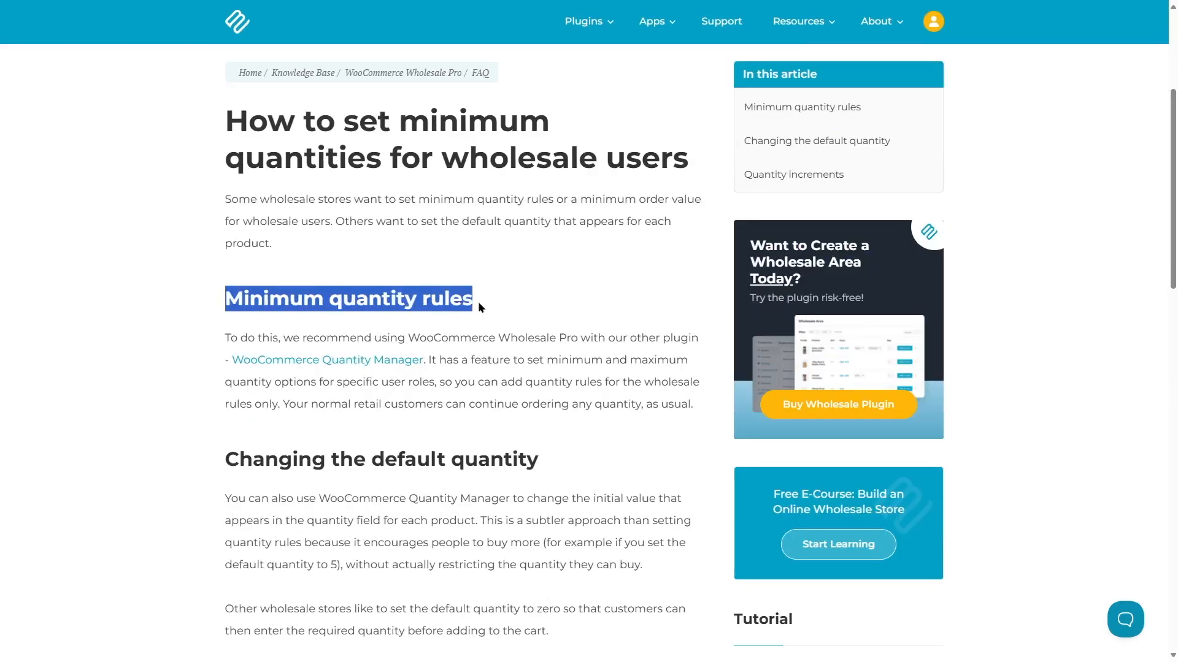
{"action": "left_click", "coordinate": [474, 305]}
{"action": "left_click_drag", "start_coordinate": [225, 337], "coordinate": [198, 341]}
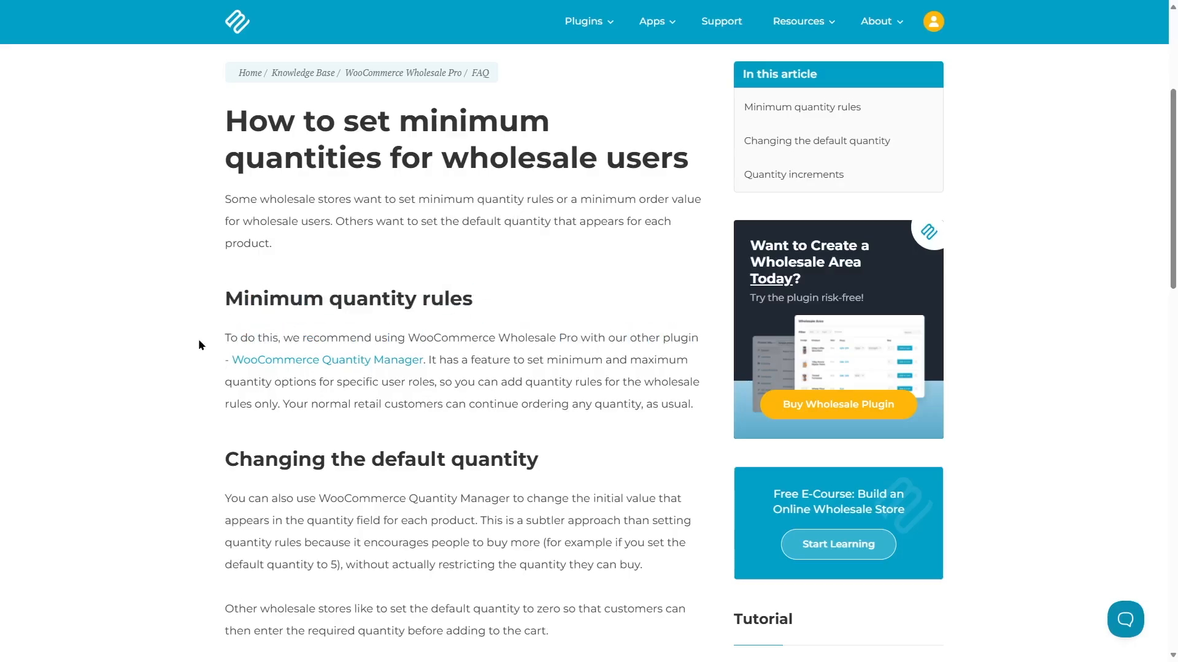
{"action": "left_click", "coordinate": [360, 362]}
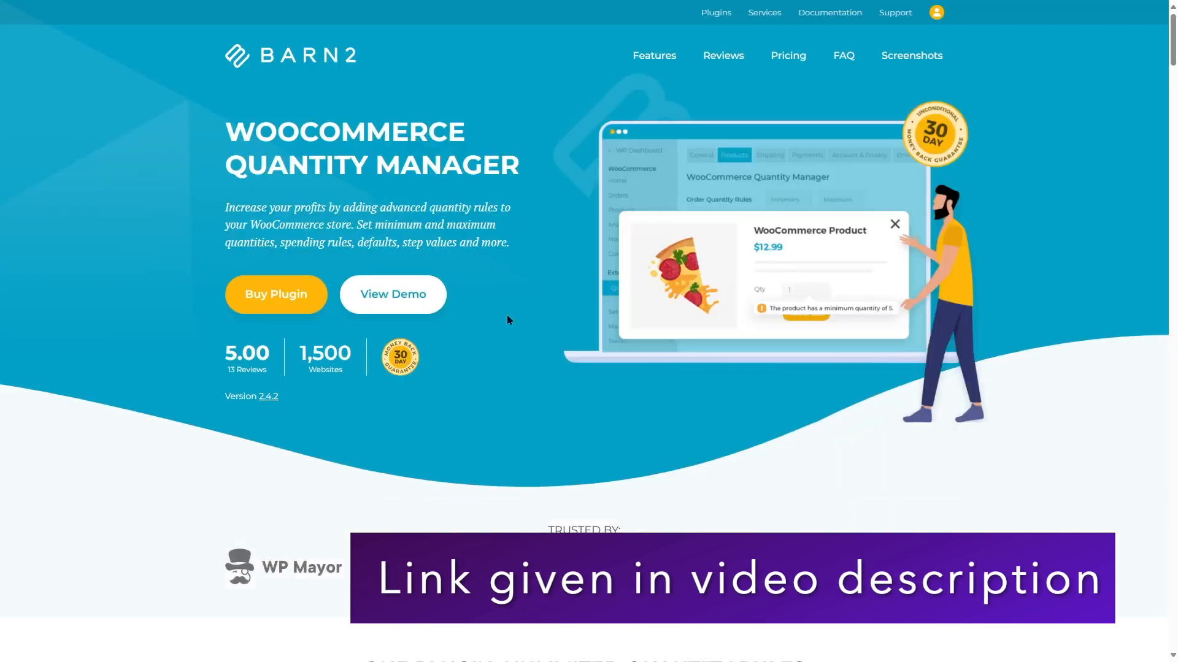
Step: Look over the WooCommerce Quantity Manager product page, from its introduction through the advanced quantity rules and further features
{"action": "mouse_move", "coordinate": [231, 132]}
{"action": "left_mouse_down"}
{"action": "mouse_move", "coordinate": [520, 166]}
{"action": "mouse_move", "coordinate": [251, 128]}
{"action": "left_mouse_up"}
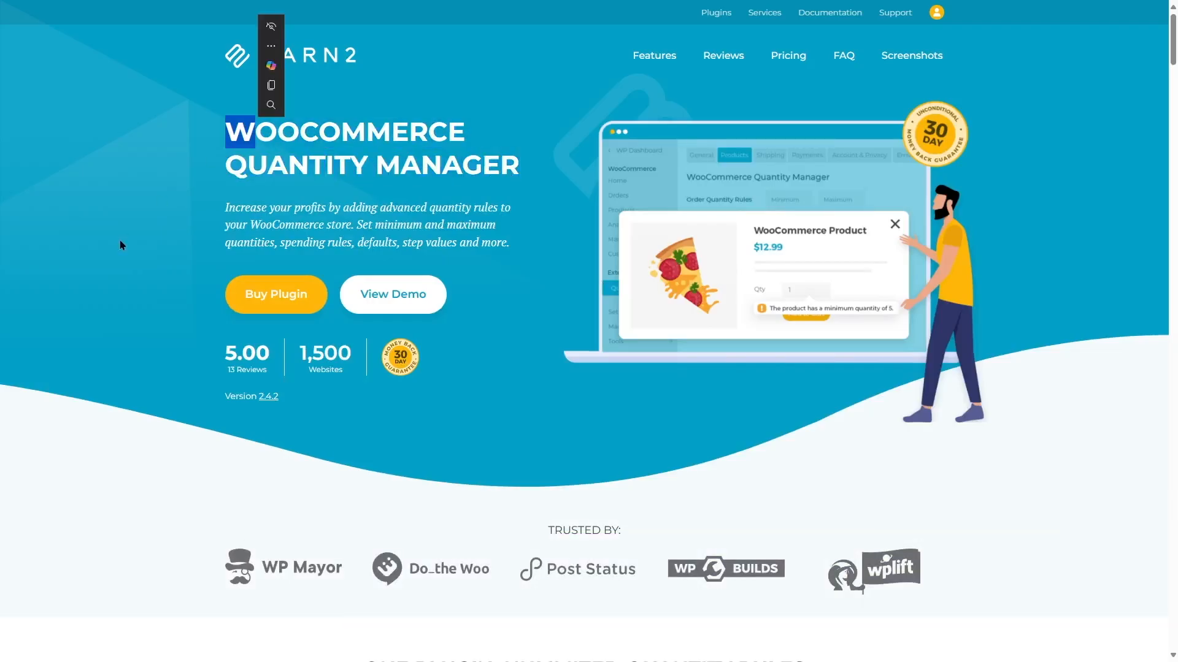
{"action": "left_click", "coordinate": [218, 358]}
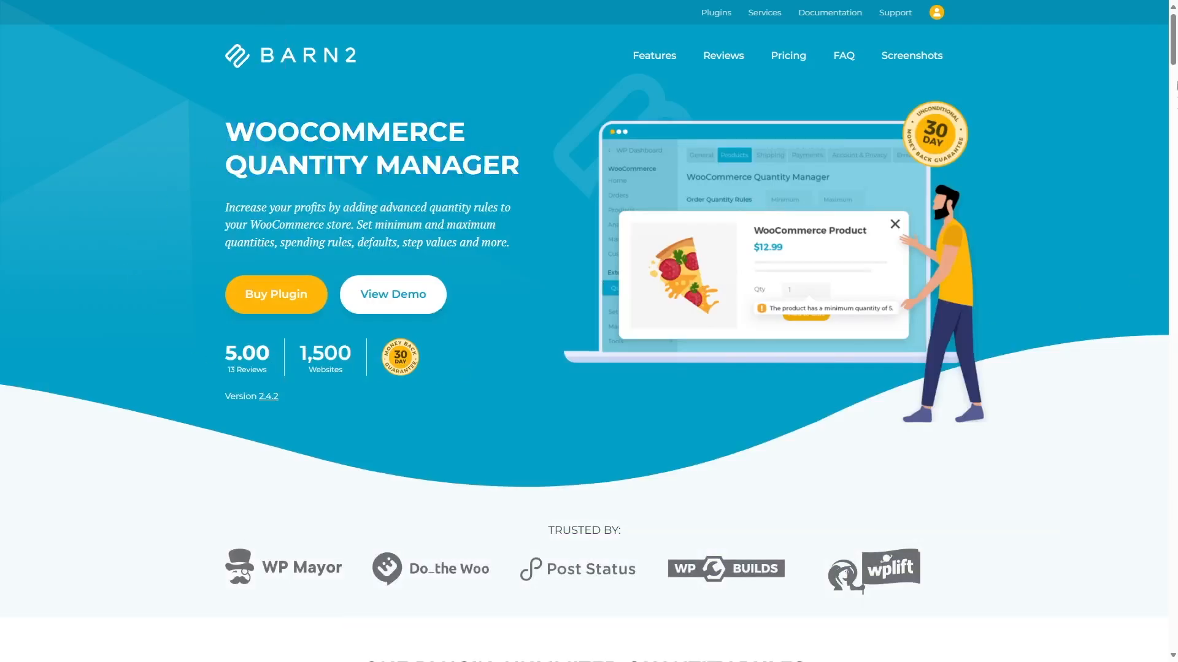
{"action": "left_click_drag", "start_coordinate": [1173, 61], "coordinate": [1172, 102]}
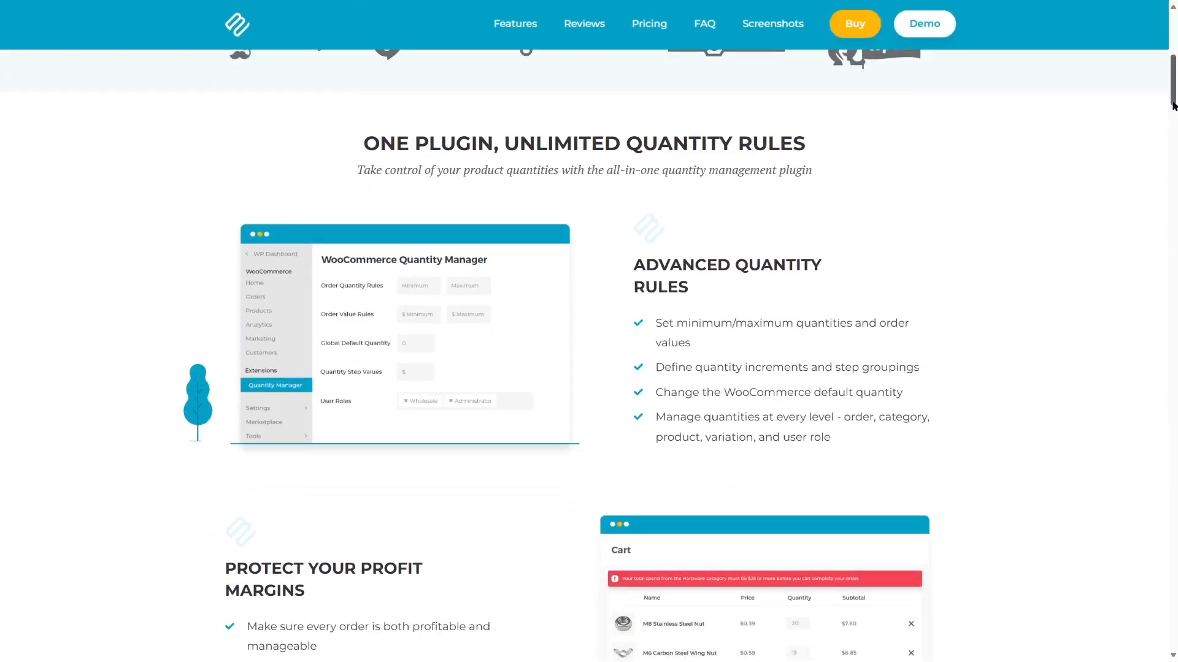
{"action": "left_click_drag", "start_coordinate": [1173, 105], "coordinate": [1160, 251]}
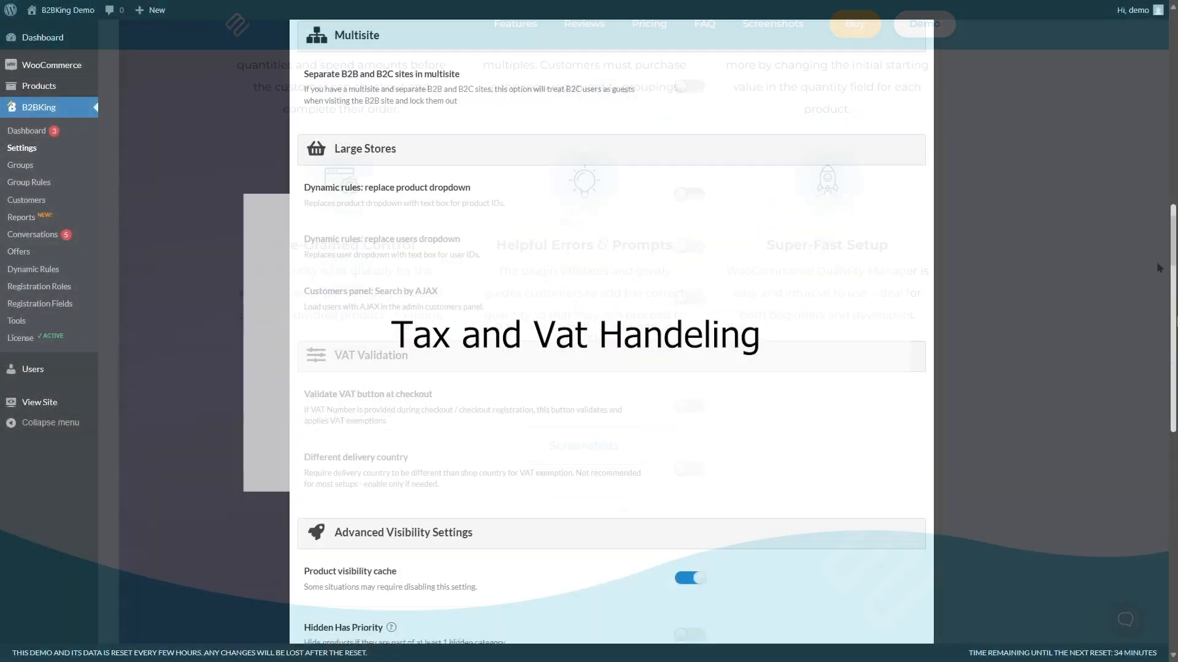
Step: In B2BKing's Other & Advanced settings, toggle the Validate VAT button at checkout and Different delivery country options on and back off
{"action": "scroll", "coordinate": [695, 602], "scroll_direction": "up", "scroll_amount": 10}
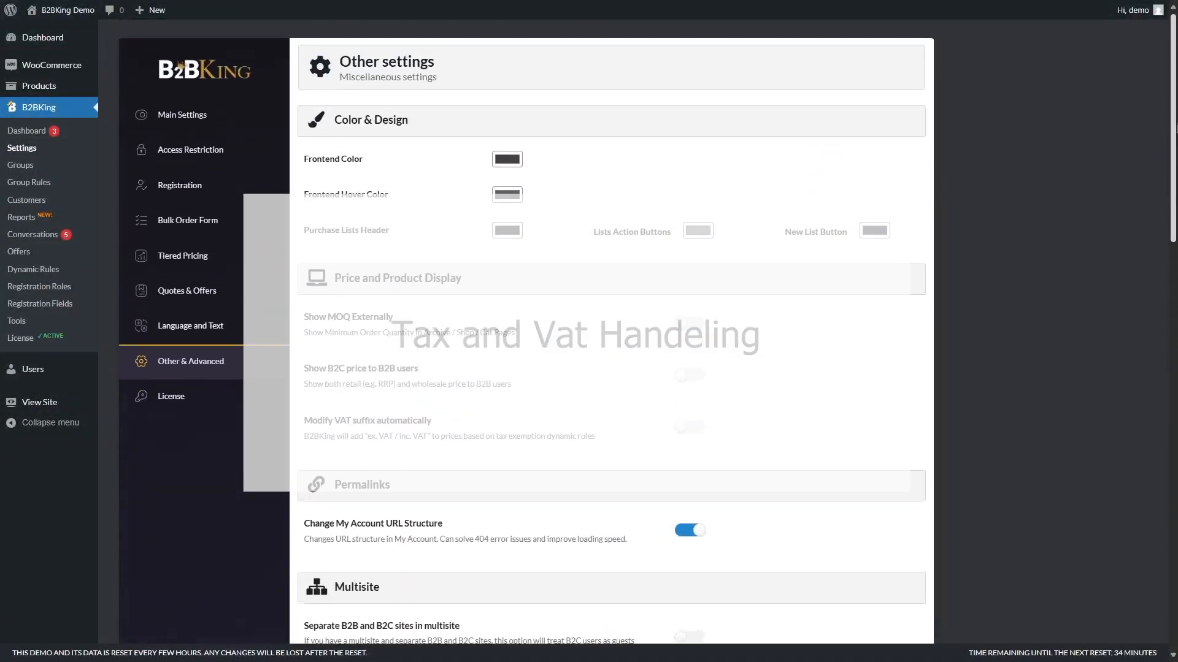
{"action": "left_click_drag", "start_coordinate": [1174, 188], "coordinate": [1155, 401]}
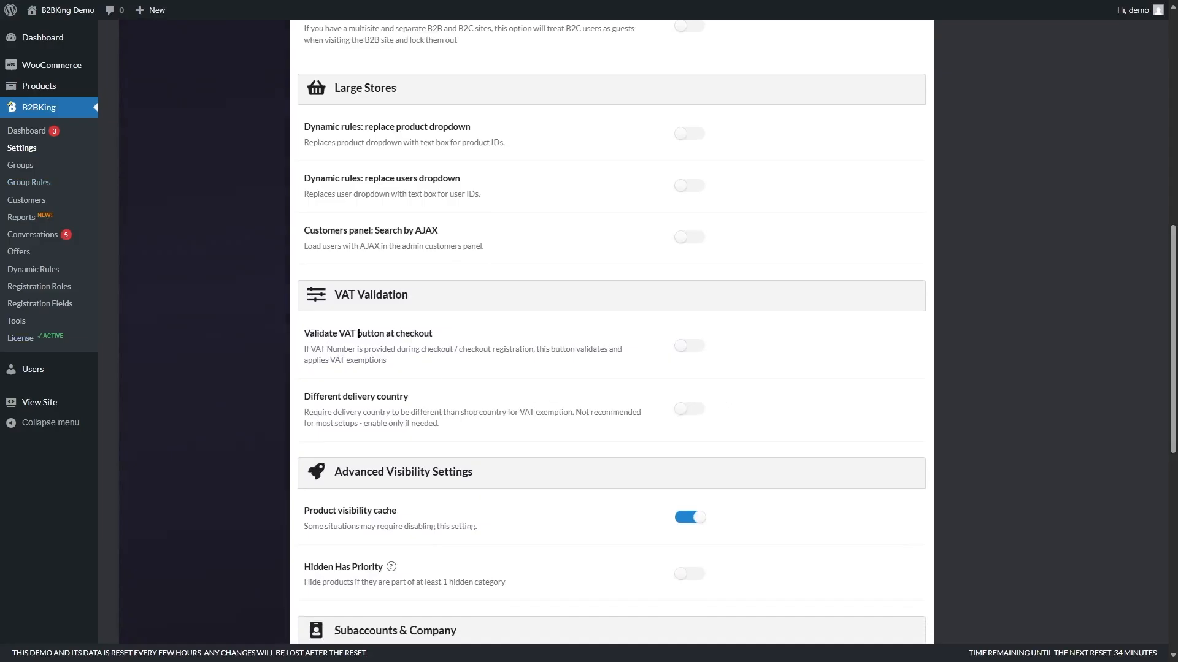
{"action": "left_click", "coordinate": [690, 349]}
{"action": "left_click", "coordinate": [690, 347]}
{"action": "left_click", "coordinate": [695, 411]}
{"action": "left_click", "coordinate": [694, 411]}
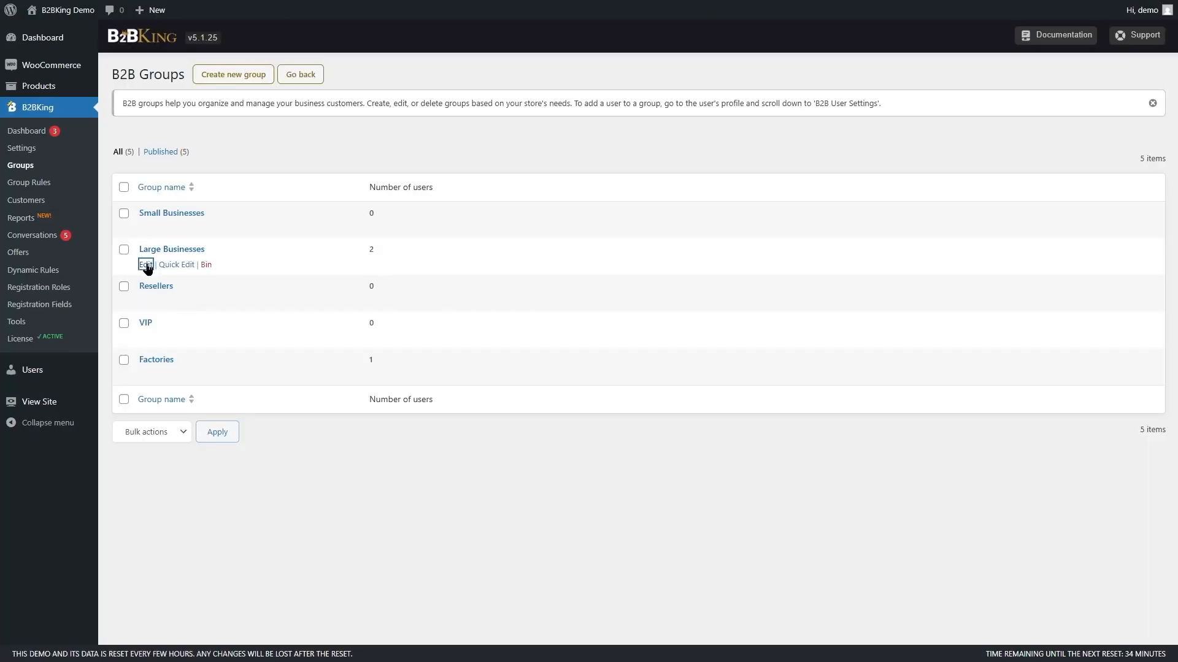
Step: Open the Large Businesses group for editing and look over its settings
{"action": "left_click", "coordinate": [147, 265]}
{"action": "scroll", "coordinate": [1173, 334], "scroll_direction": "down", "scroll_amount": 3}
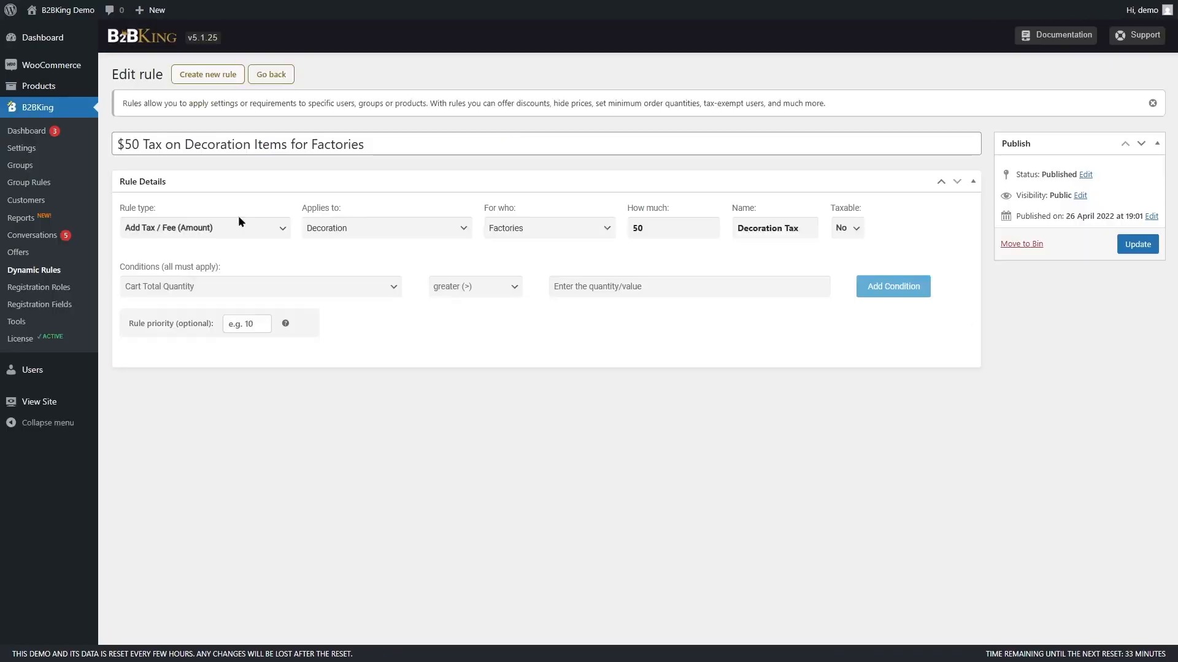
Step: Examine the tax rule types and the scope choices of the "$50 Tax on Decoration Items for Factories" rule, keeping Add Tax / Fee (Amount)
{"action": "left_click", "coordinate": [239, 222]}
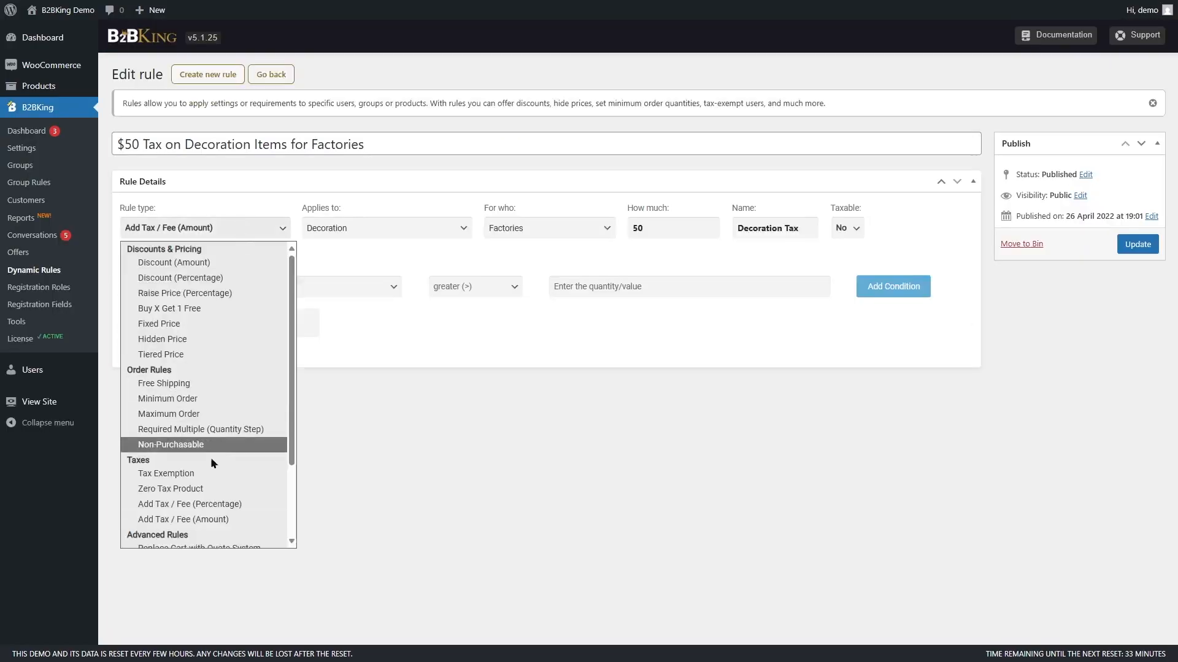
{"action": "left_click", "coordinate": [229, 521]}
{"action": "left_click", "coordinate": [389, 231]}
{"action": "left_click_drag", "start_coordinate": [466, 290], "coordinate": [468, 284]}
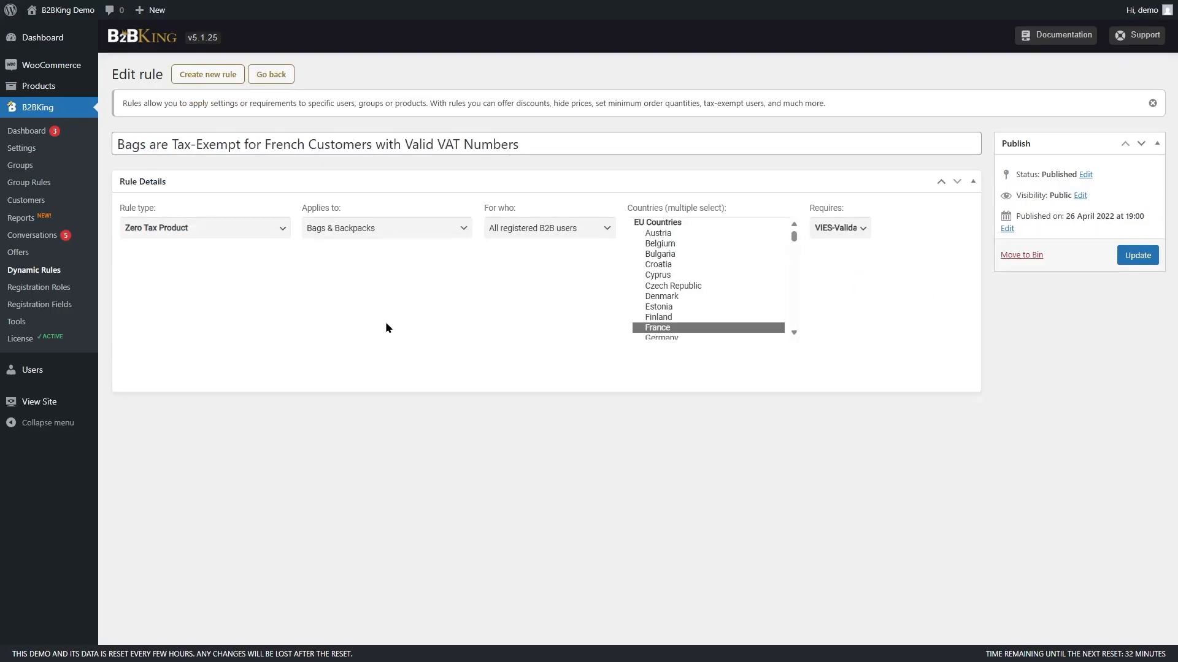
Step: Examine the rule type, product scope and customer options of the "Bags are Tax-Exempt for French Customers with Valid VAT Numbers" rule
{"action": "left_click", "coordinate": [191, 238]}
{"action": "left_click", "coordinate": [192, 237]}
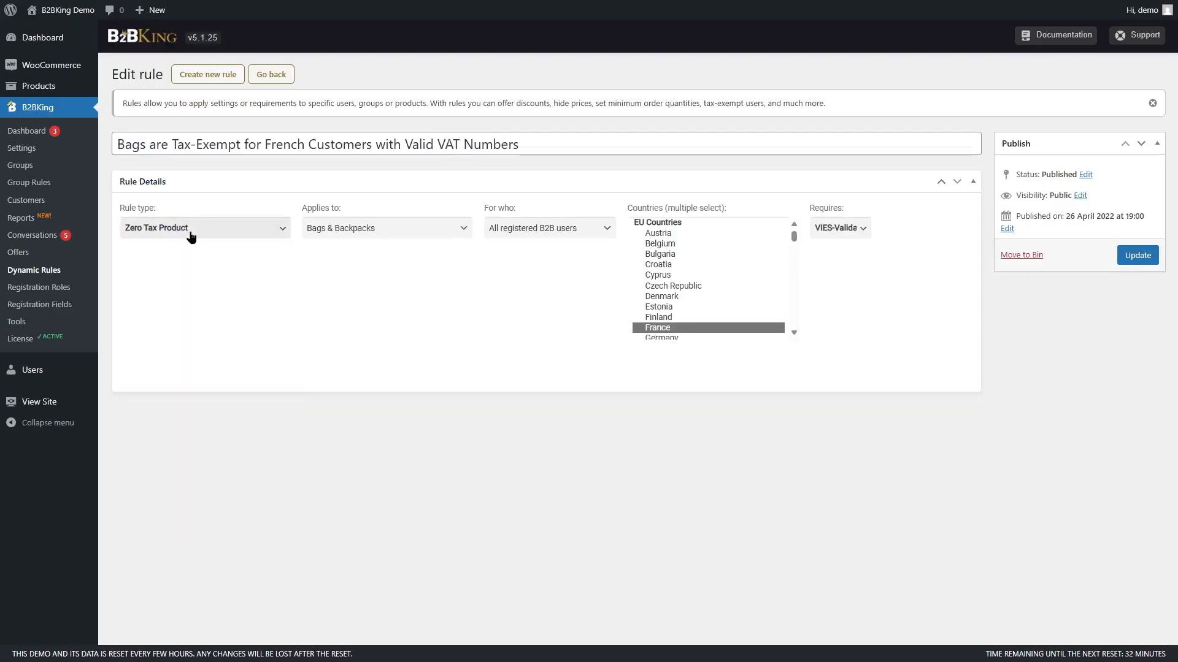
{"action": "left_click", "coordinate": [367, 236]}
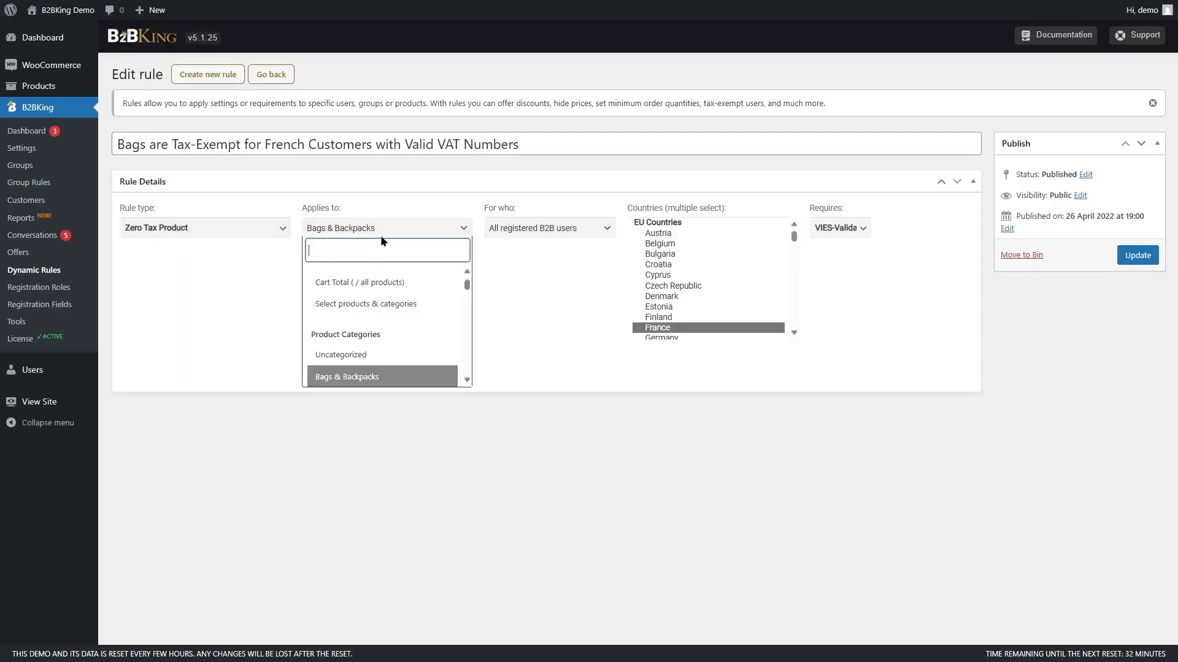
{"action": "left_click", "coordinate": [393, 228]}
{"action": "left_click", "coordinate": [570, 229]}
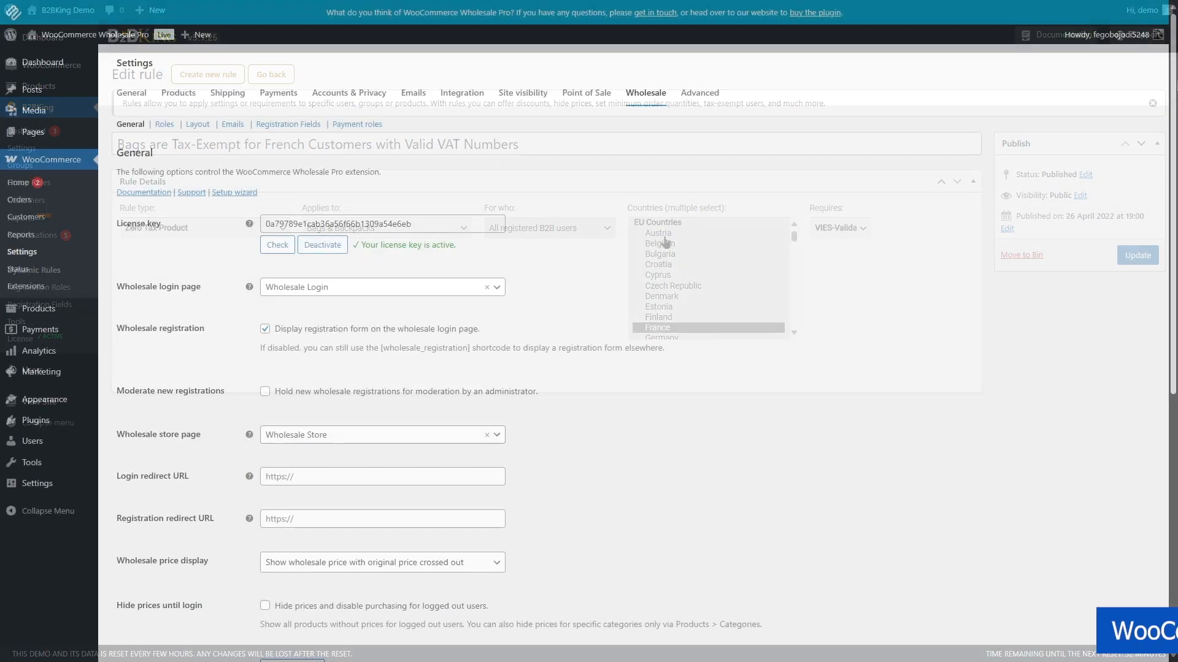
Step: Look over the general wholesale settings in WooCommerce Wholesale Pro and examine the VIP role's tax status options
{"action": "scroll", "coordinate": [1165, 318], "scroll_direction": "down", "scroll_amount": 6}
{"action": "left_click_drag", "start_coordinate": [1167, 317], "coordinate": [1167, 349]}
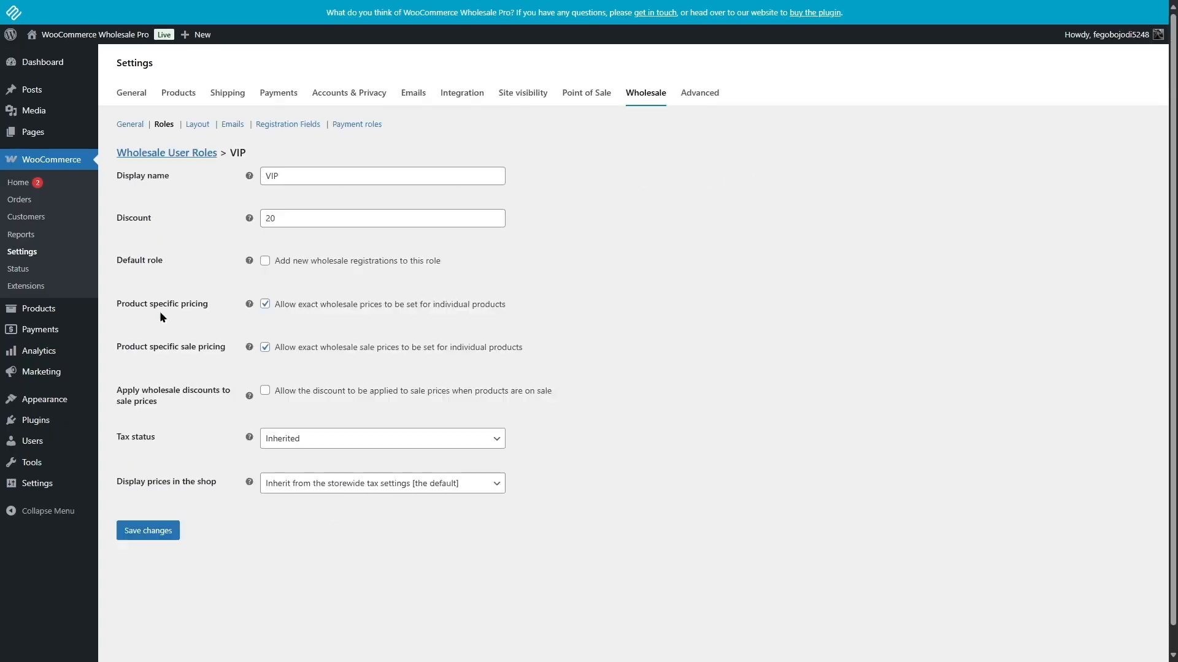
{"action": "scroll", "coordinate": [1170, 208], "scroll_direction": "down", "scroll_amount": 1}
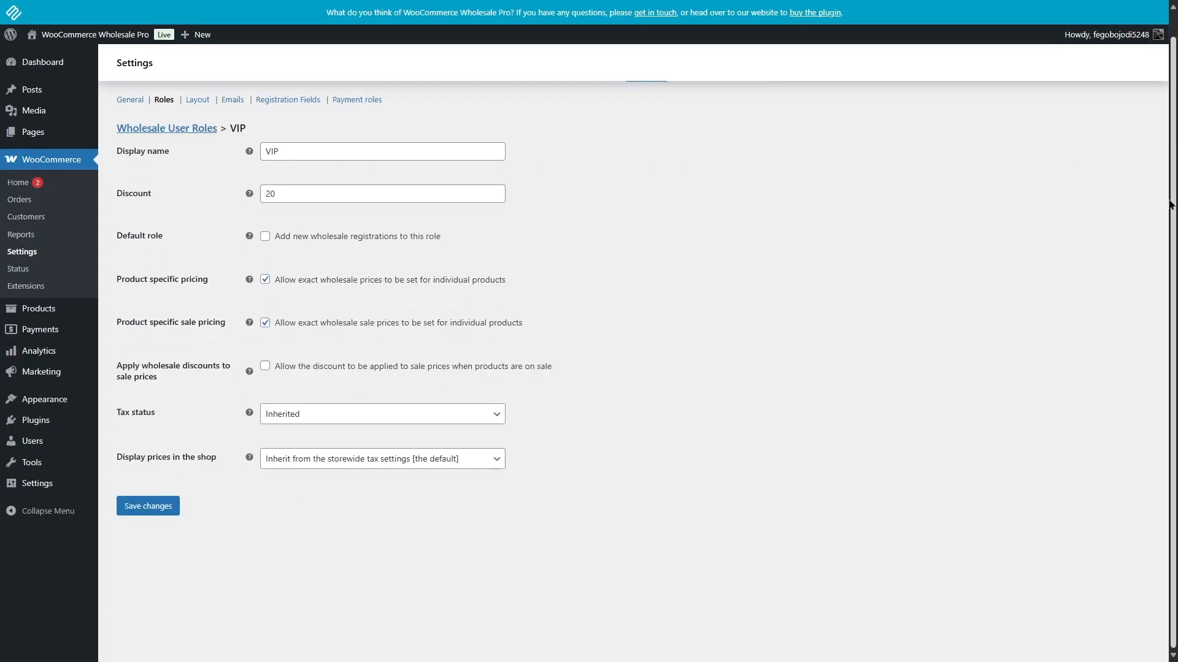
{"action": "left_click", "coordinate": [367, 419]}
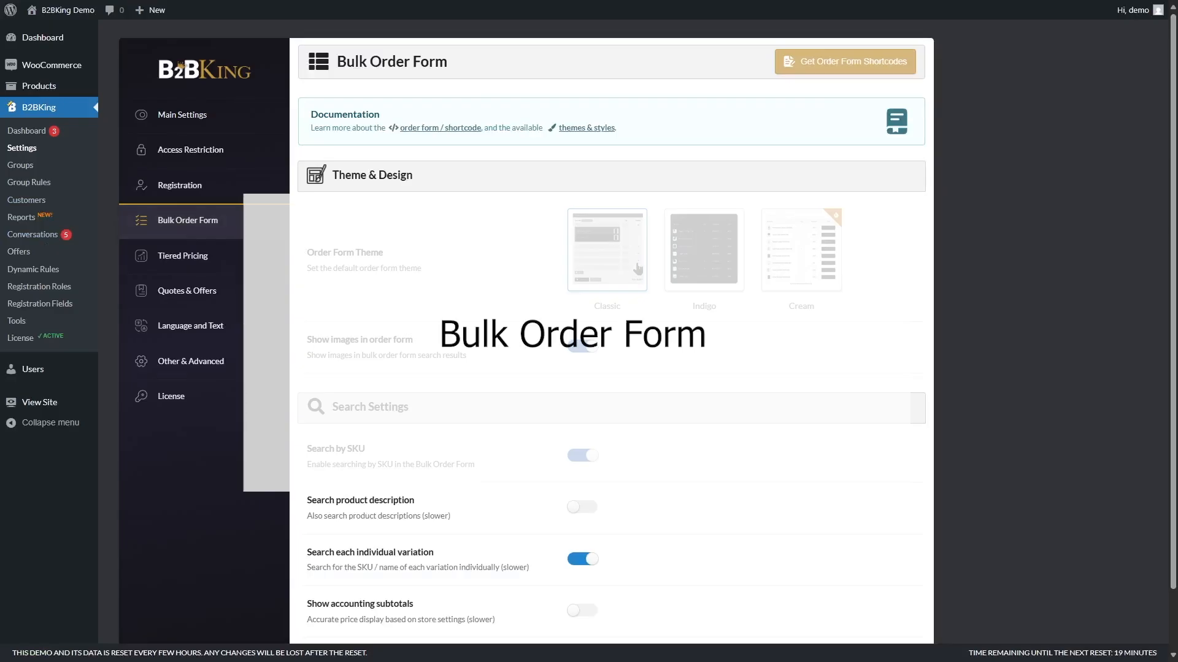
Step: Set B2BKing's bulk order form theme to Cream with the Cart Icon + Total top button, and review the remaining form settings
{"action": "left_click", "coordinate": [790, 271]}
{"action": "left_click", "coordinate": [714, 351]}
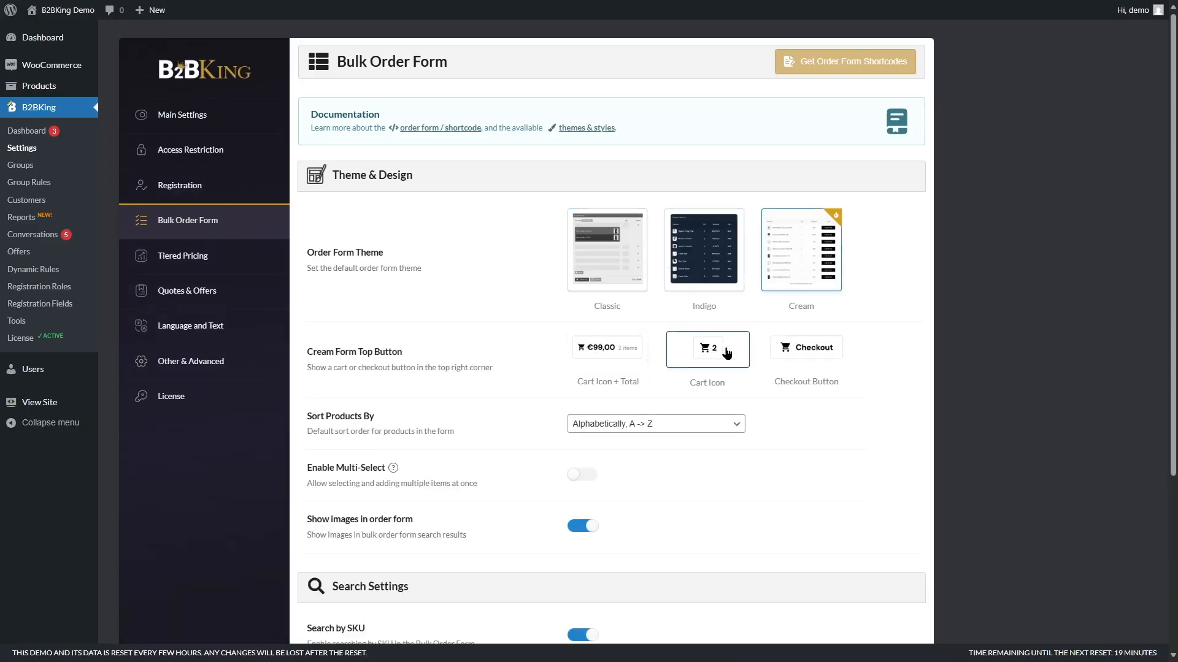
{"action": "left_click", "coordinate": [795, 351]}
{"action": "left_click", "coordinate": [607, 347]}
{"action": "scroll", "coordinate": [1164, 381], "scroll_direction": "down", "scroll_amount": 3}
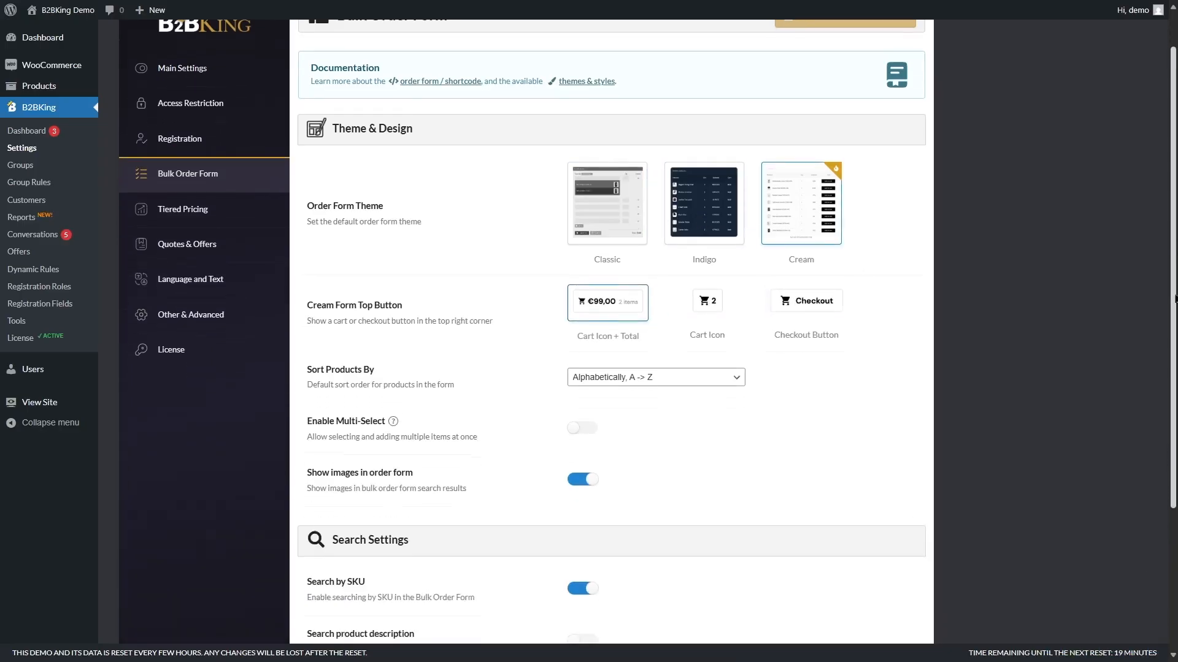
{"action": "scroll", "coordinate": [1164, 381], "scroll_direction": "down", "scroll_amount": 2}
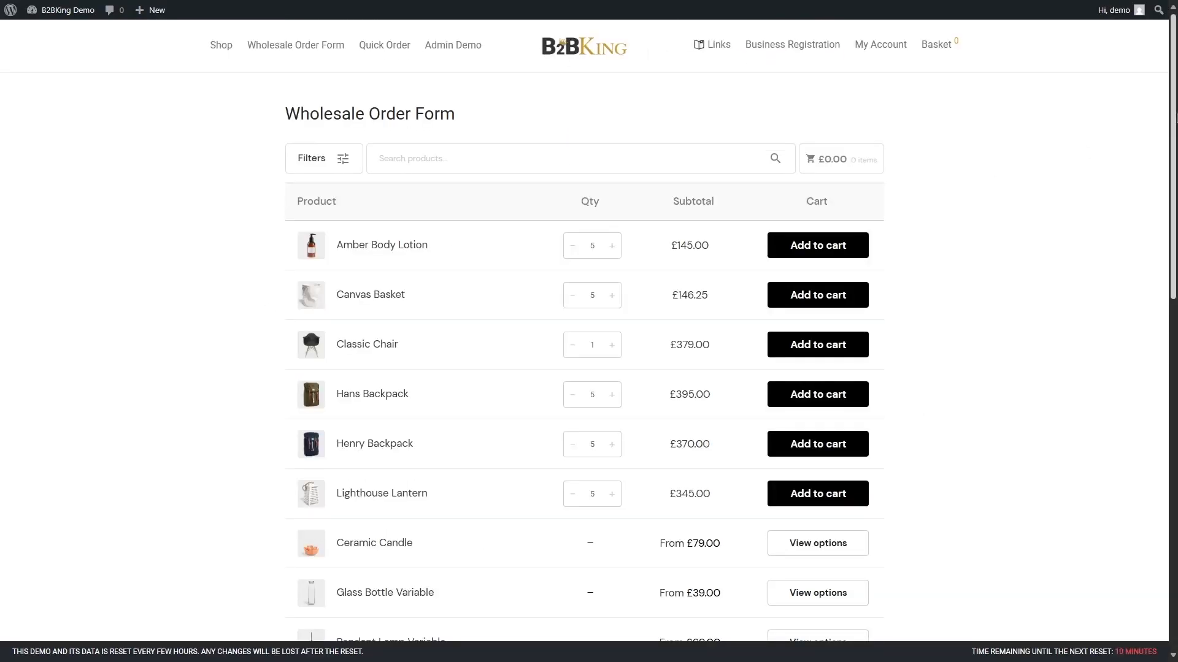
Step: Add 5 Amber Body Lotions, 5 Henry Backpacks and 15 Ceramic Candles (Orange, L) to the cart from the Wholesale Order Form
{"action": "left_click", "coordinate": [806, 248]}
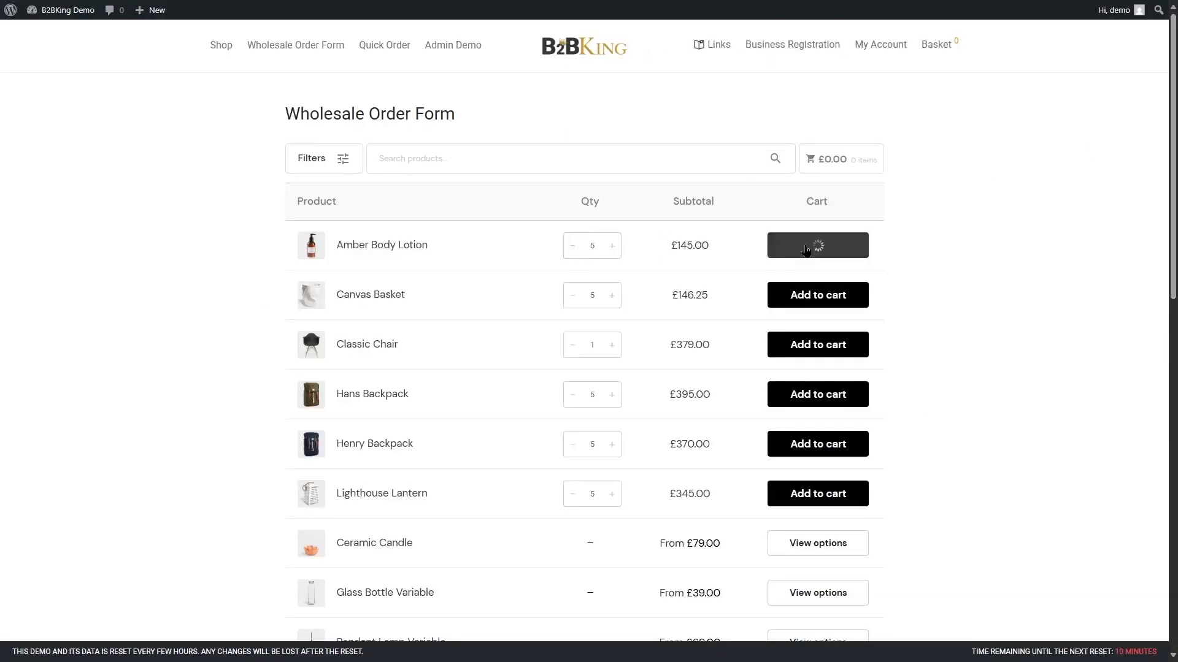
{"action": "scroll", "coordinate": [1122, 215], "scroll_direction": "down", "scroll_amount": 2}
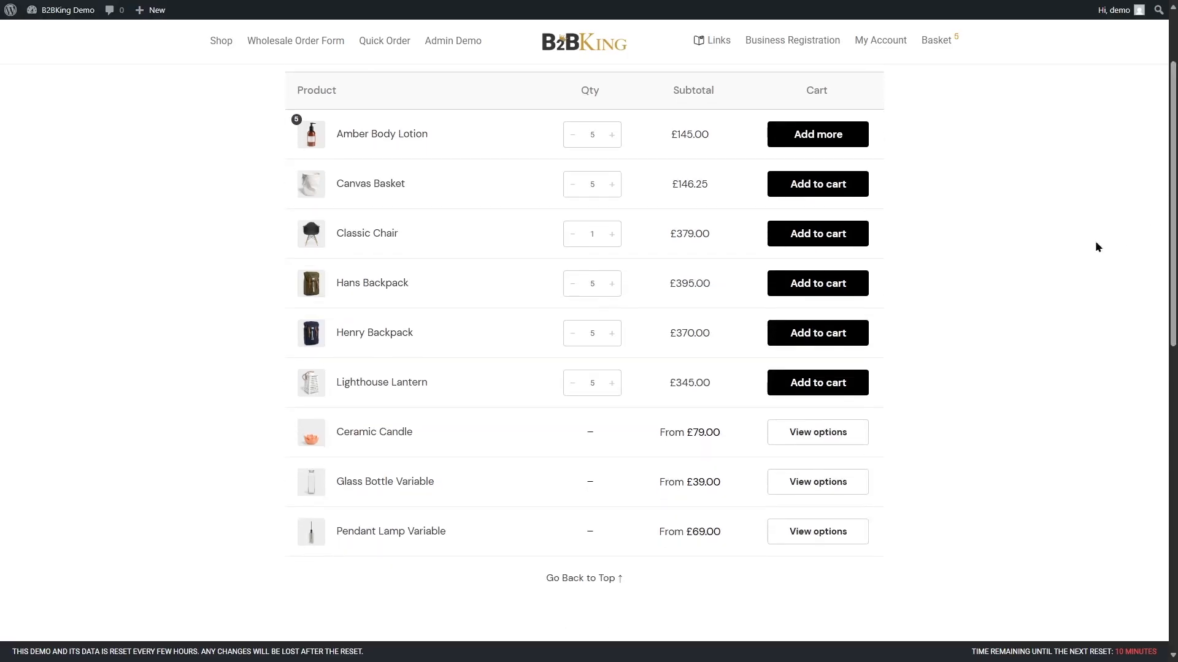
{"action": "left_click", "coordinate": [835, 334]}
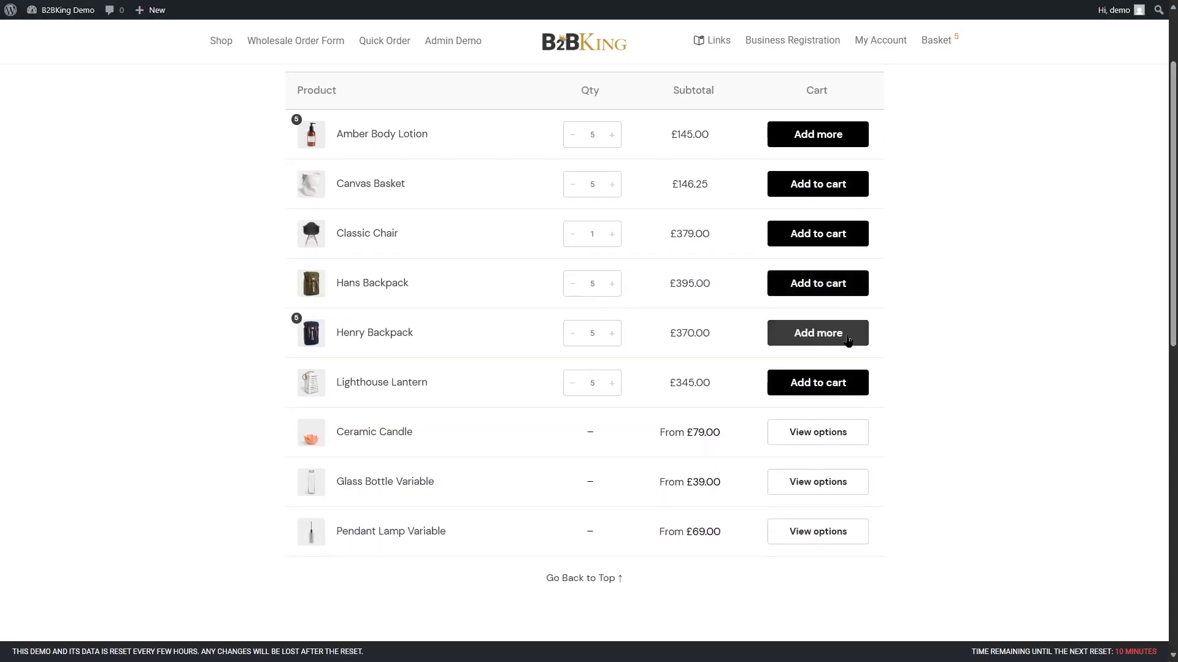
{"action": "left_click", "coordinate": [822, 433]}
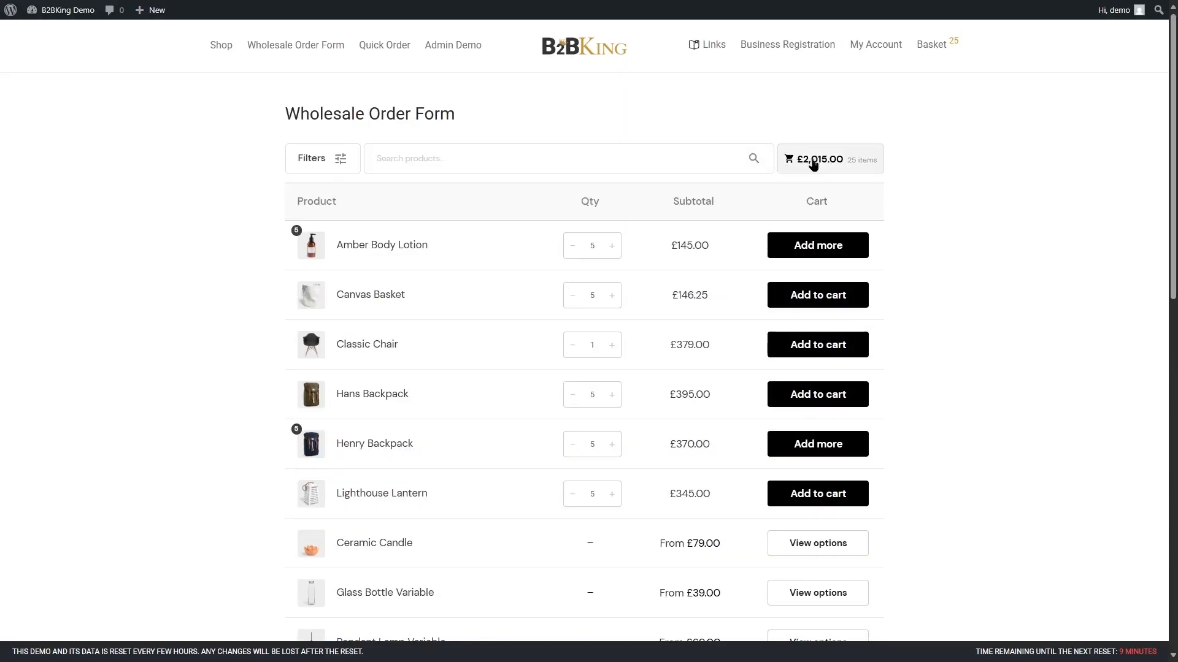
Step: Open the shopping cart and view the prompt for saving it as a purchase list, dismissing it without a name
{"action": "left_click", "coordinate": [813, 164]}
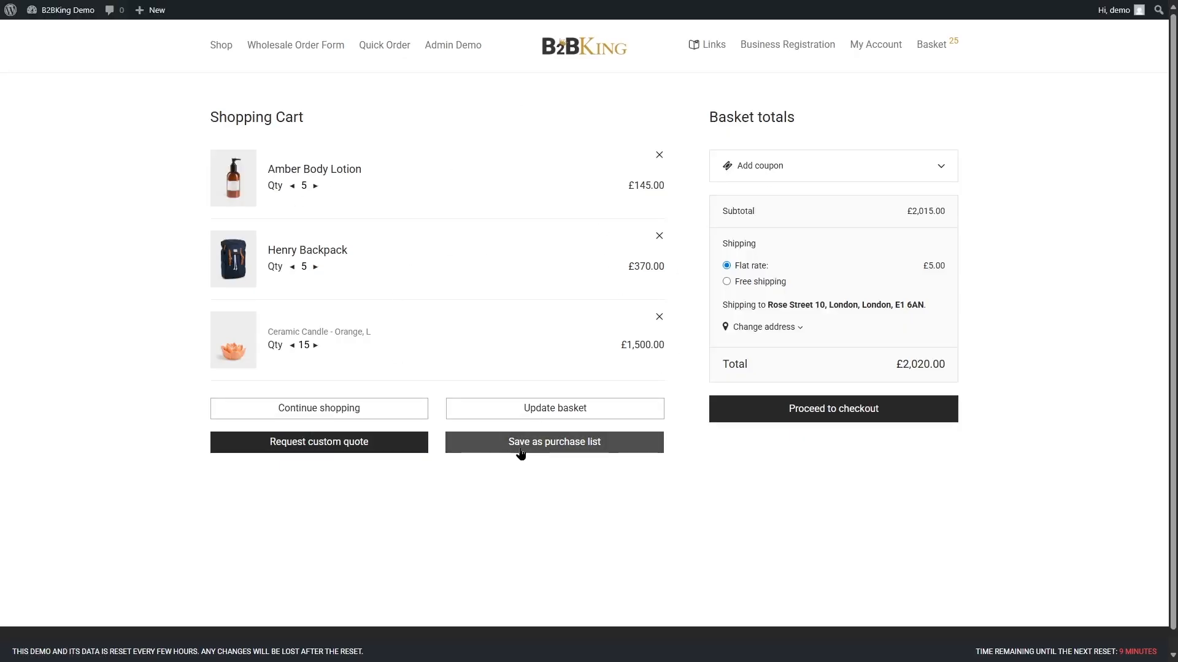
{"action": "left_click", "coordinate": [556, 453]}
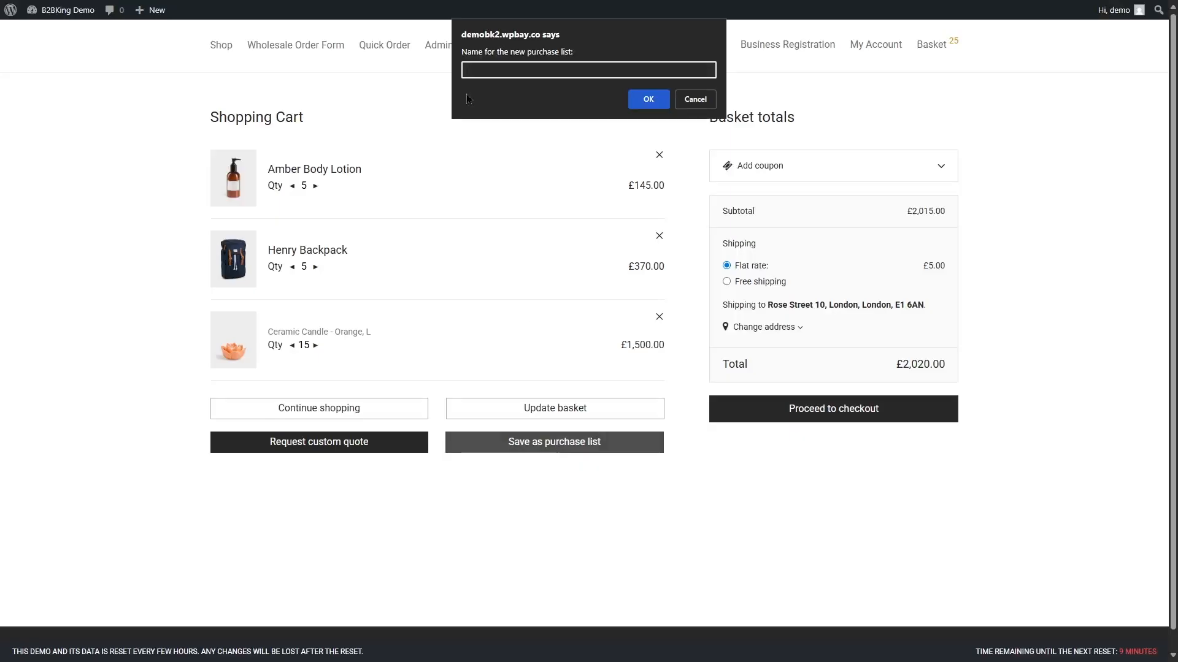
{"action": "left_click", "coordinate": [695, 99]}
Step: Look through the WooCommerce Wholesale Pro product page down to its plans, and compare the One Plugin and Two Plugin Bundle offers
{"action": "scroll", "coordinate": [1174, 94], "scroll_direction": "down", "scroll_amount": 10}
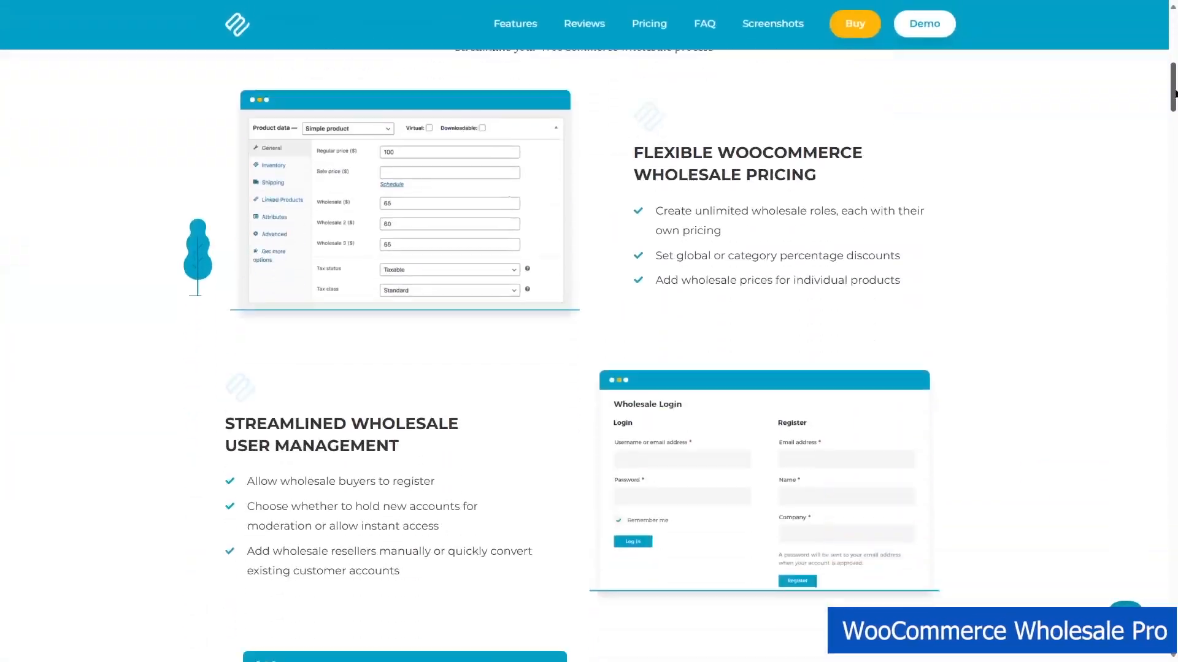
{"action": "left_click_drag", "start_coordinate": [1174, 93], "coordinate": [1175, 310]}
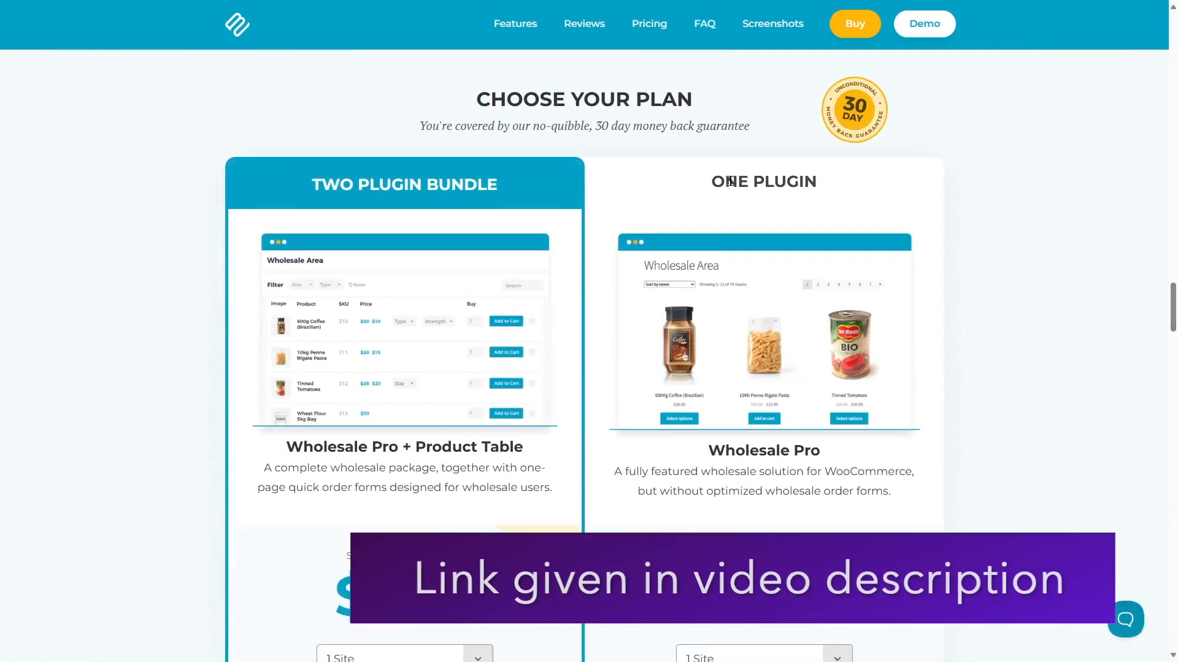
{"action": "mouse_move", "coordinate": [710, 182]}
{"action": "left_mouse_down"}
{"action": "mouse_move", "coordinate": [817, 183]}
{"action": "mouse_move", "coordinate": [710, 184]}
{"action": "left_mouse_up"}
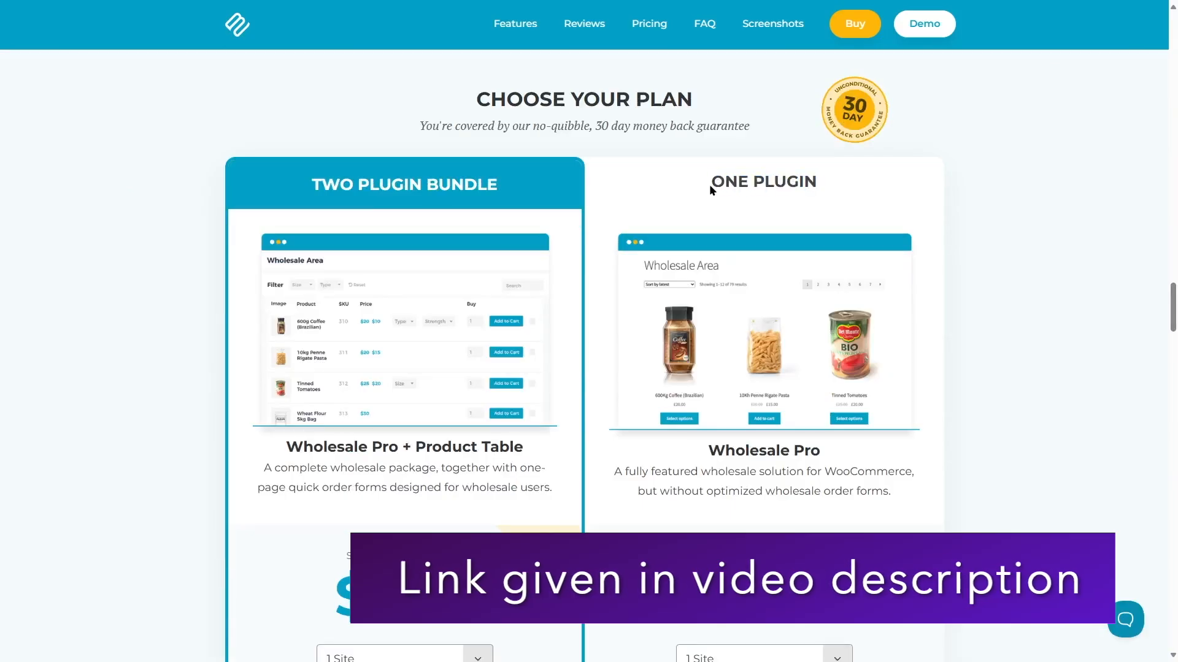
{"action": "scroll", "coordinate": [466, 214], "scroll_direction": "down", "scroll_amount": 1}
{"action": "mouse_move", "coordinate": [308, 123]}
{"action": "left_mouse_down"}
{"action": "mouse_move", "coordinate": [509, 130]}
{"action": "mouse_move", "coordinate": [294, 124]}
{"action": "left_mouse_up"}
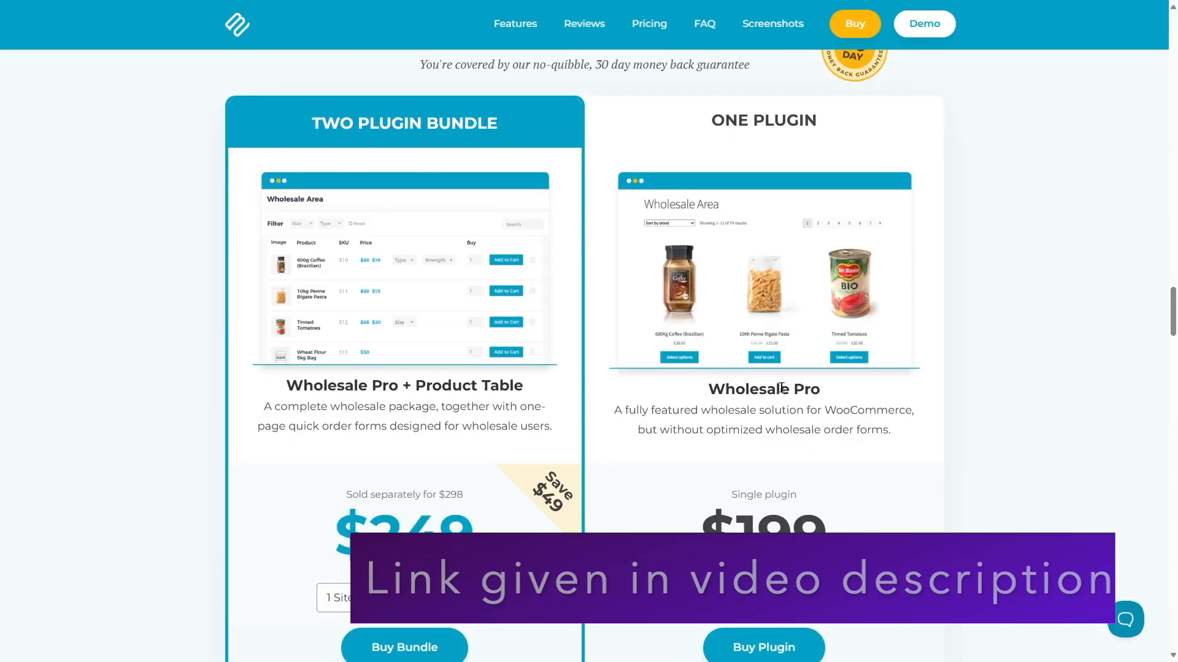
Step: Read the prices and included features of the Wholesale Pro plan and the Wholesale Pro + Product Table bundle
{"action": "scroll", "coordinate": [776, 385], "scroll_direction": "down", "scroll_amount": 1}
{"action": "mouse_move", "coordinate": [707, 328]}
{"action": "left_mouse_down"}
{"action": "mouse_move", "coordinate": [791, 329]}
{"action": "mouse_move", "coordinate": [705, 330]}
{"action": "left_mouse_up"}
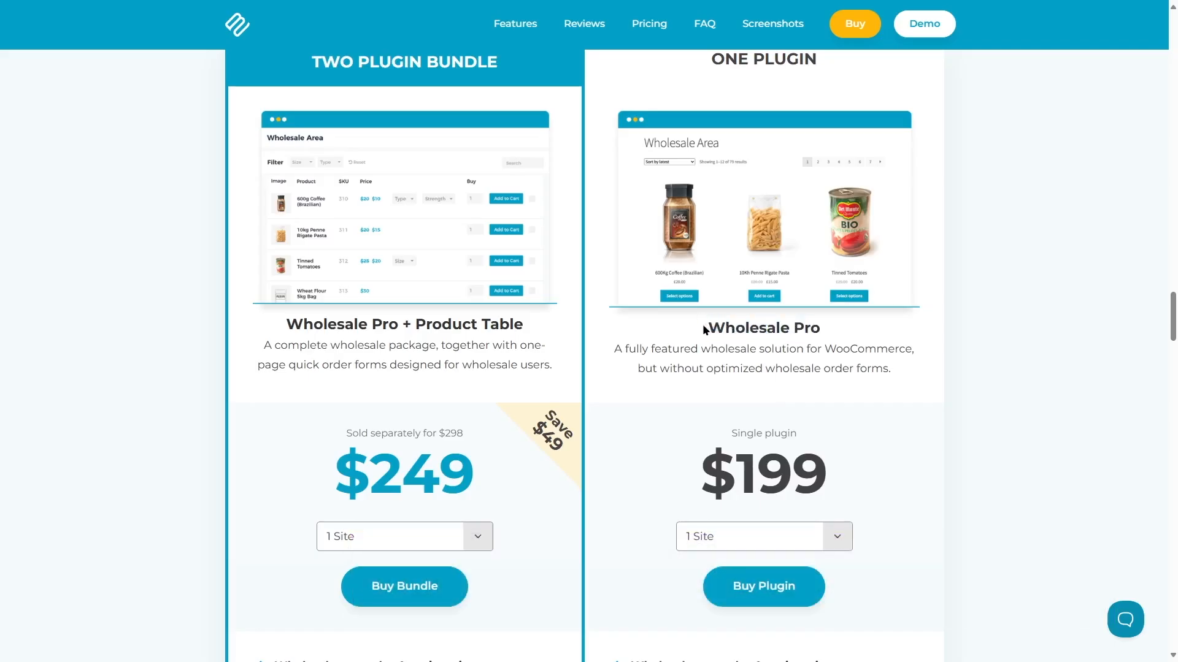
{"action": "left_click_drag", "start_coordinate": [289, 323], "coordinate": [247, 325]}
{"action": "scroll", "coordinate": [247, 325], "scroll_direction": "down", "scroll_amount": 8}
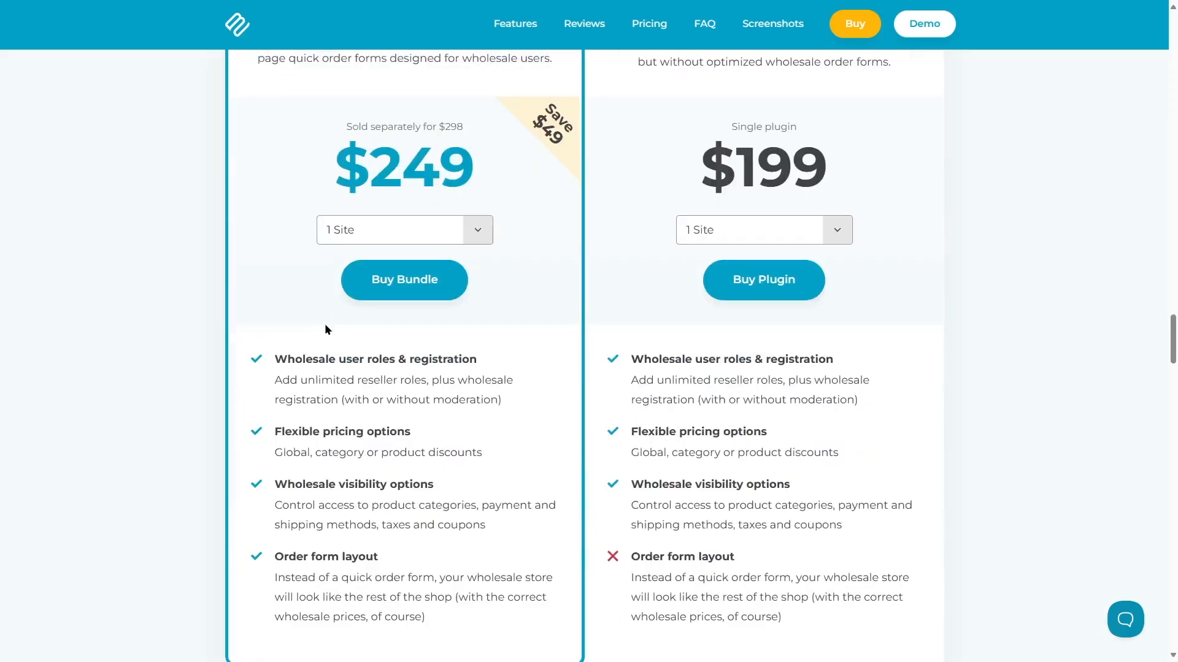
{"action": "left_click_drag", "start_coordinate": [289, 372], "coordinate": [393, 368]}
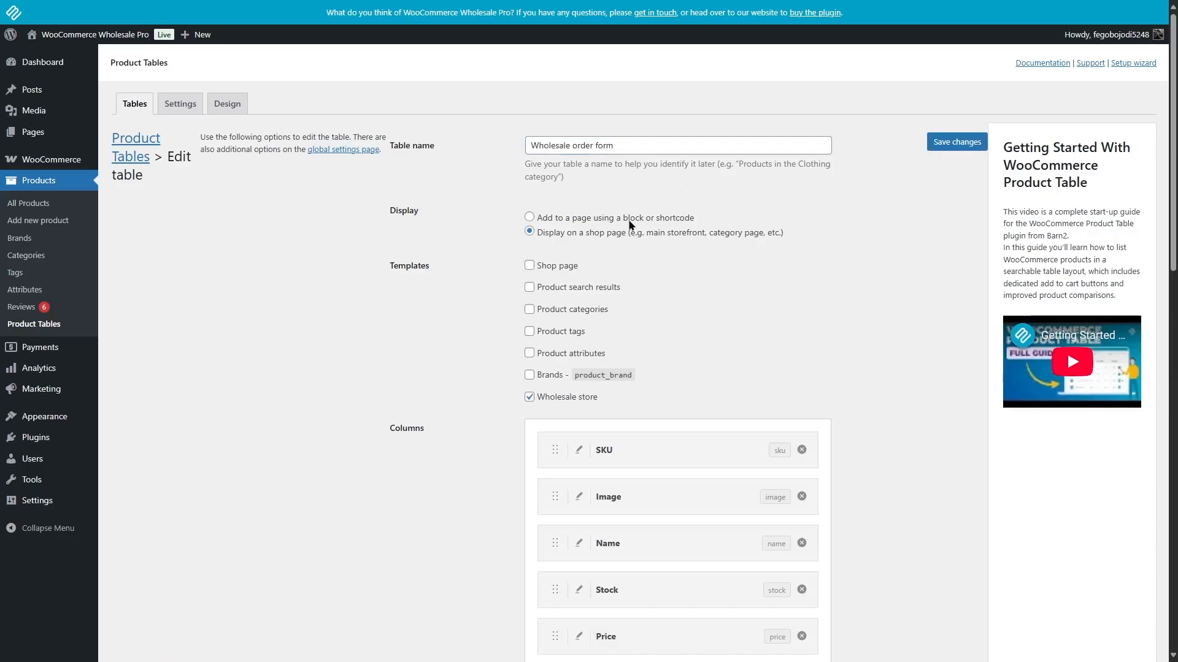
Step: Examine both display options of the Wholesale order form table, try moving its SKU column down, and look through the remaining table options
{"action": "left_click", "coordinate": [609, 219]}
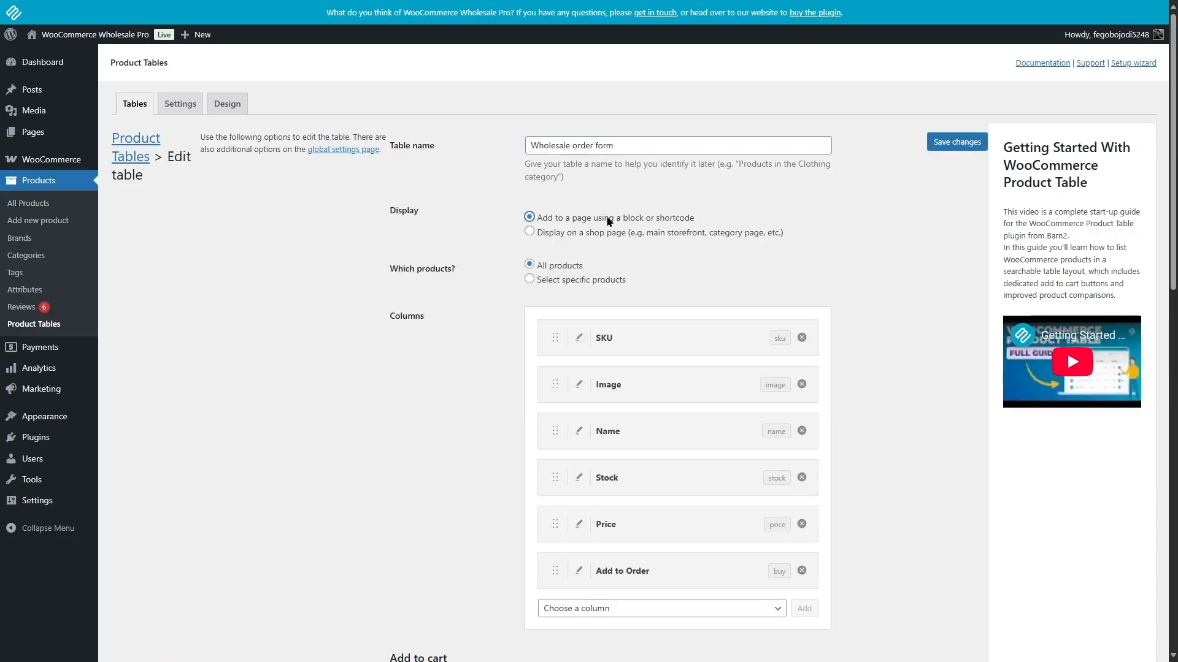
{"action": "left_click", "coordinate": [560, 238]}
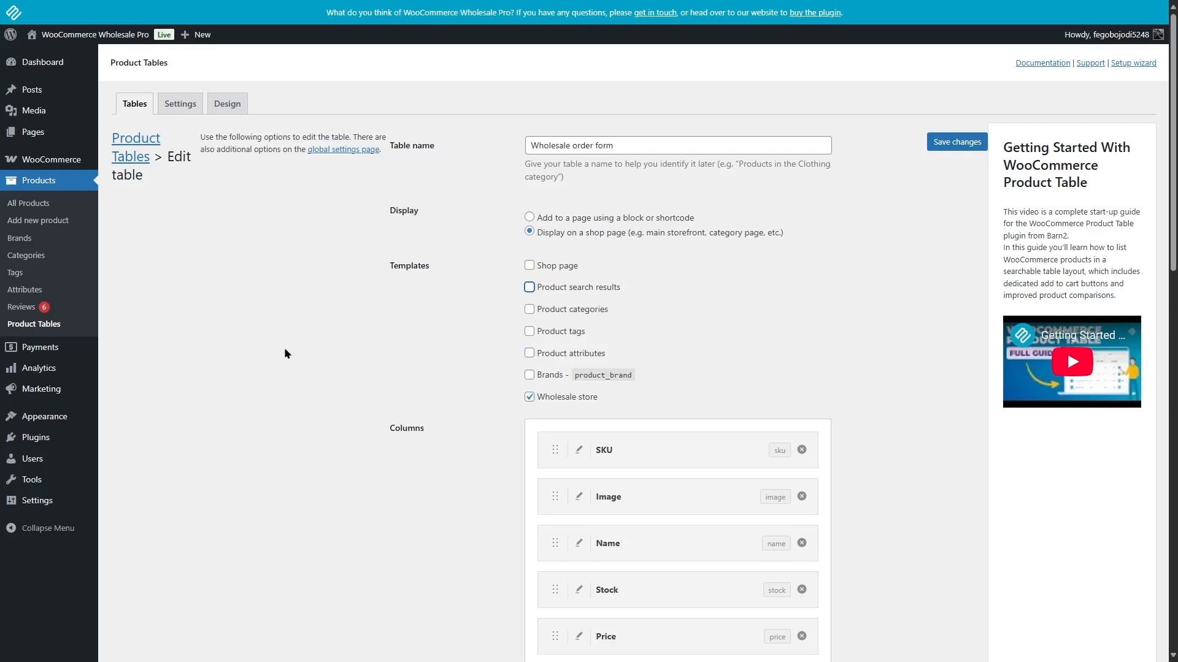
{"action": "scroll", "coordinate": [457, 385], "scroll_direction": "down", "scroll_amount": 2}
{"action": "left_click_drag", "start_coordinate": [550, 329], "coordinate": [550, 476]}
{"action": "scroll", "coordinate": [550, 476], "scroll_direction": "down", "scroll_amount": 7}
{"action": "left_click", "coordinate": [604, 230]}
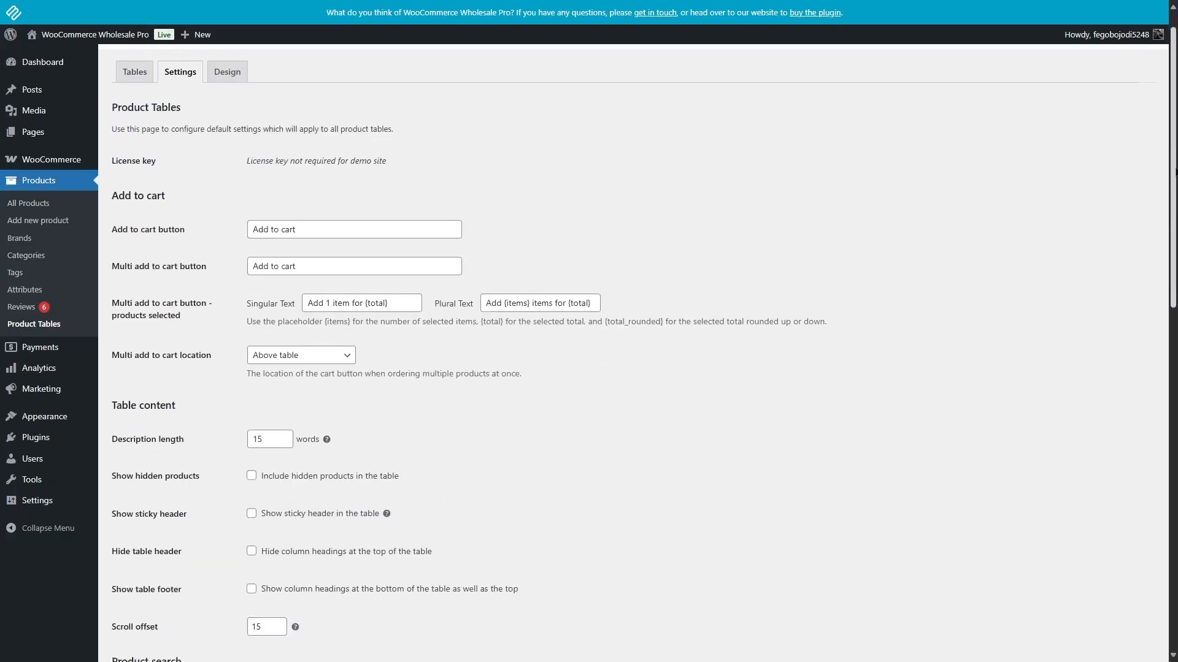
Step: Look through the default Product Tables settings and the Hoodie's color choices in the wholesale store table
{"action": "left_click_drag", "start_coordinate": [1176, 173], "coordinate": [1174, 266]}
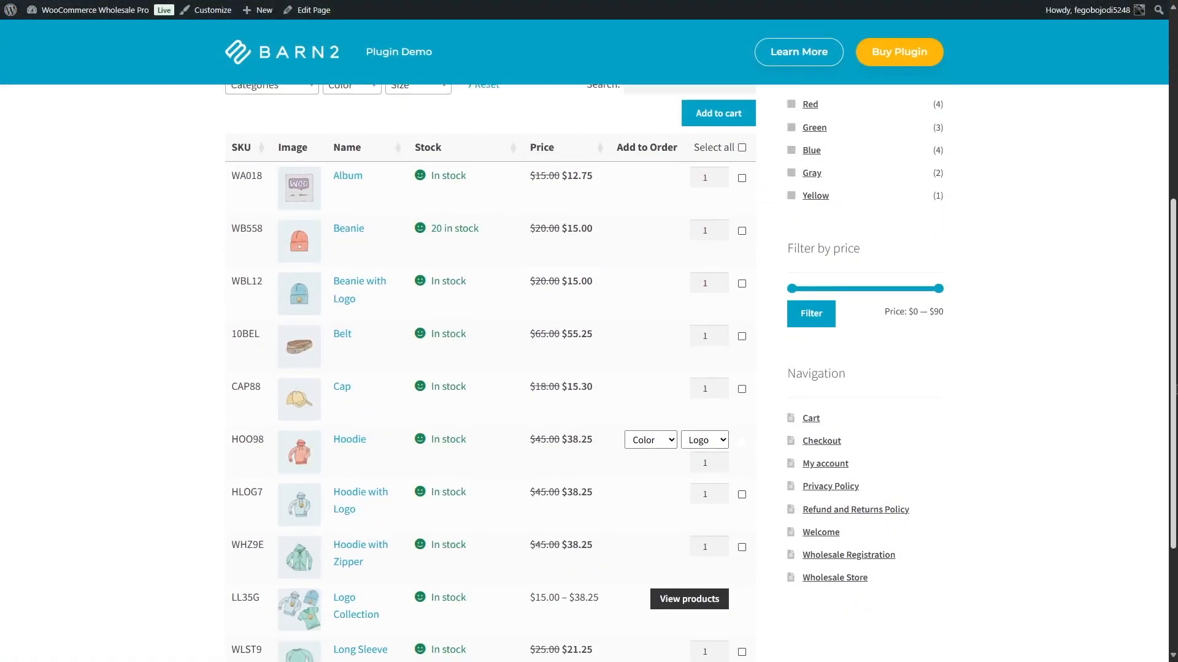
{"action": "left_click", "coordinate": [671, 440]}
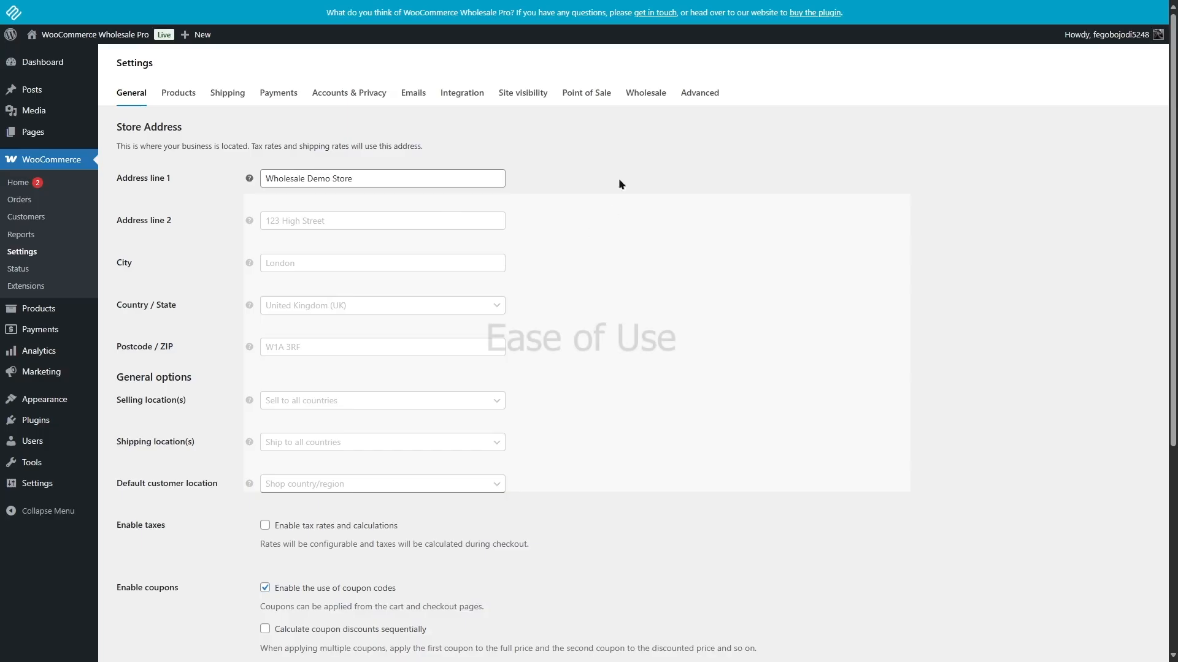
Step: Run the setup wizard from the WooCommerce Wholesale settings through to the end and continue to managing wholesale users and roles
{"action": "left_click", "coordinate": [636, 100]}
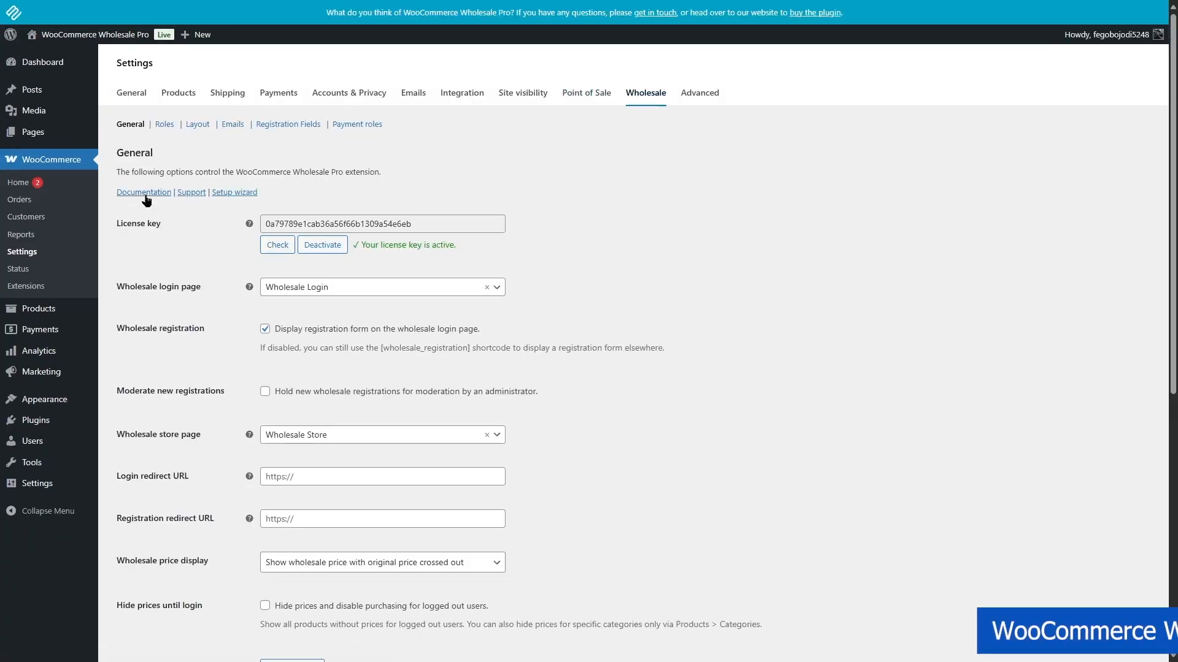
{"action": "left_click", "coordinate": [234, 192]}
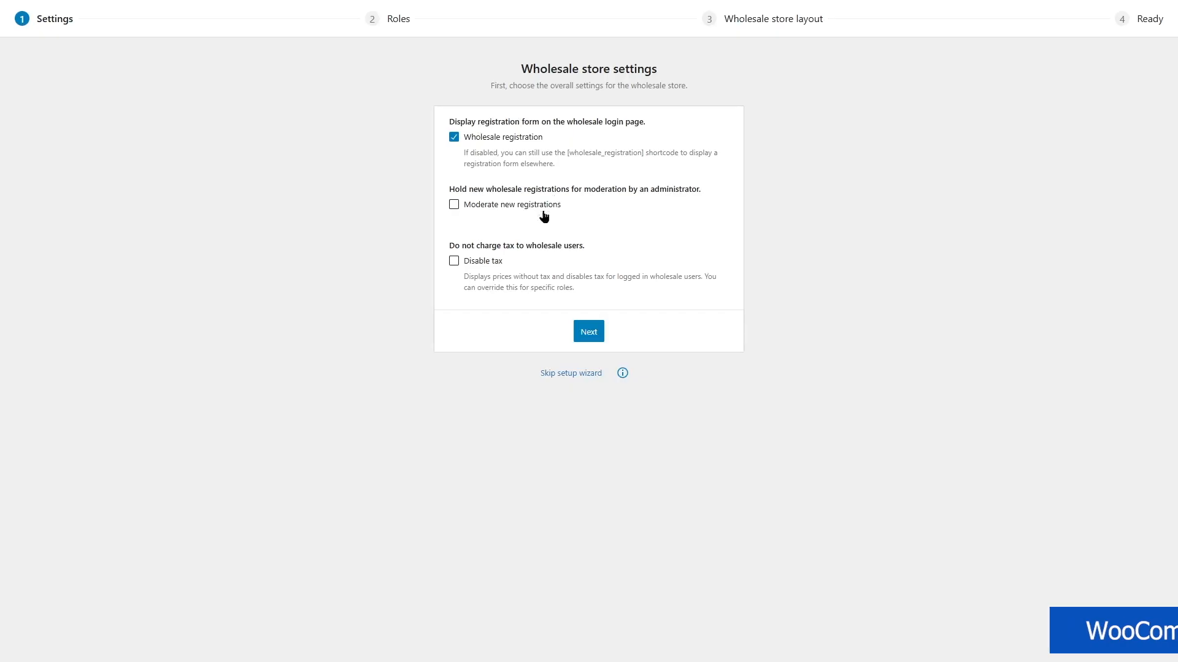
{"action": "left_click", "coordinate": [591, 330]}
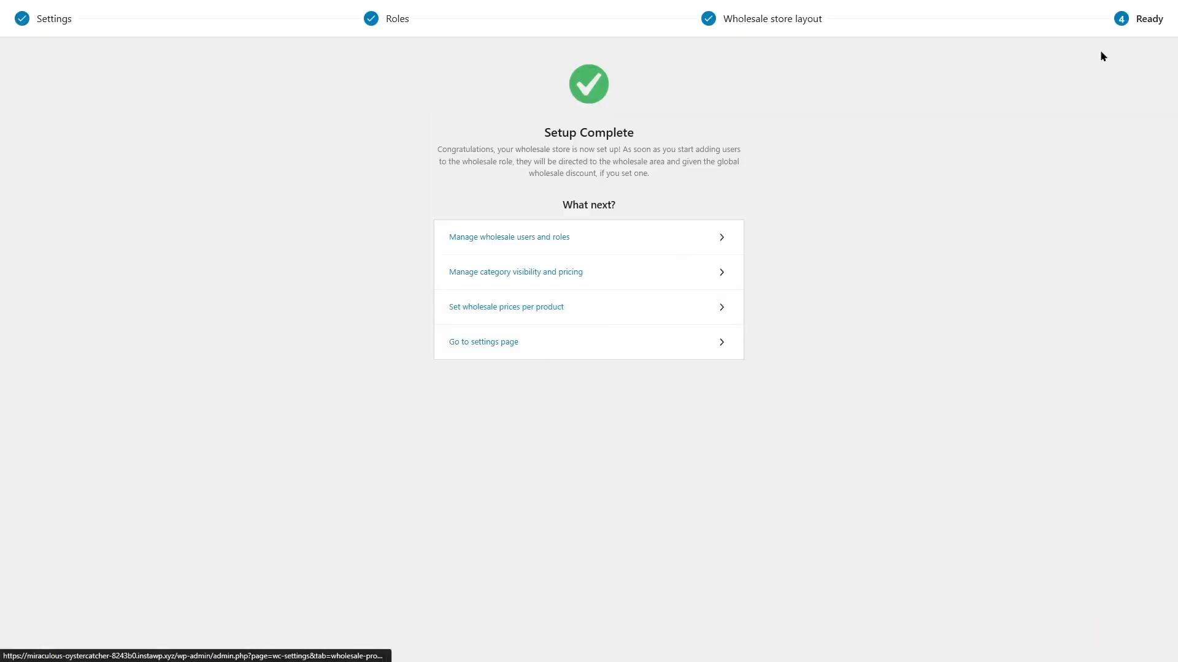
{"action": "left_click", "coordinate": [623, 237]}
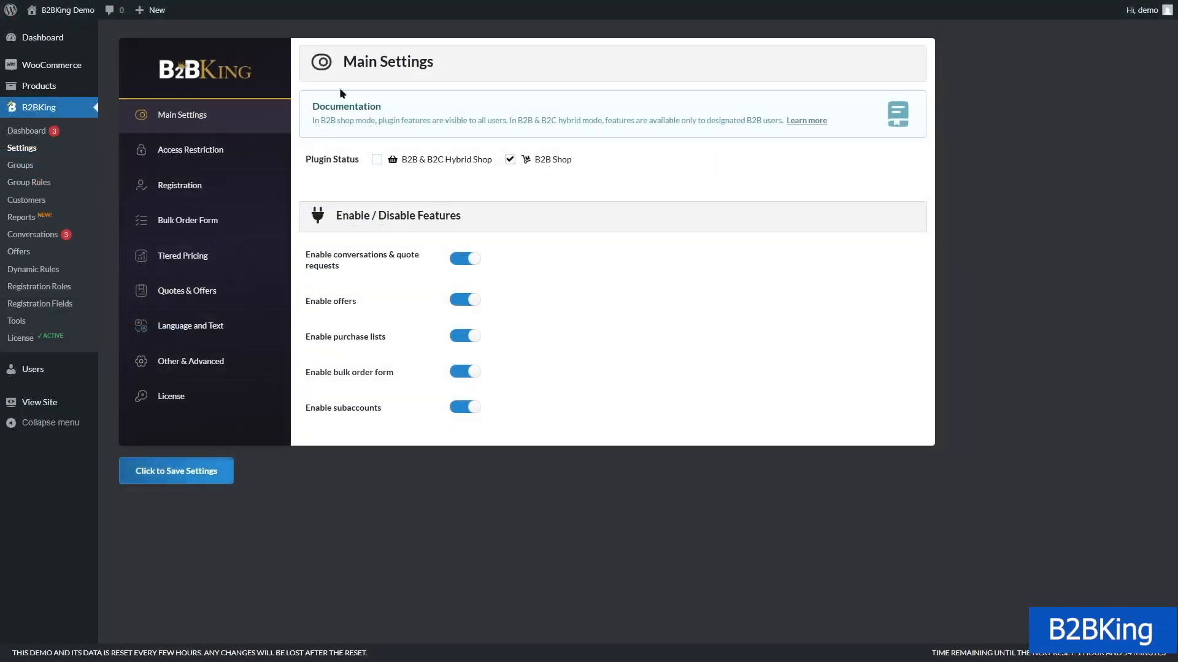
Step: Open the Access Restriction settings in B2BKing and select Hide prices as the guest access restriction
{"action": "left_click", "coordinate": [185, 160]}
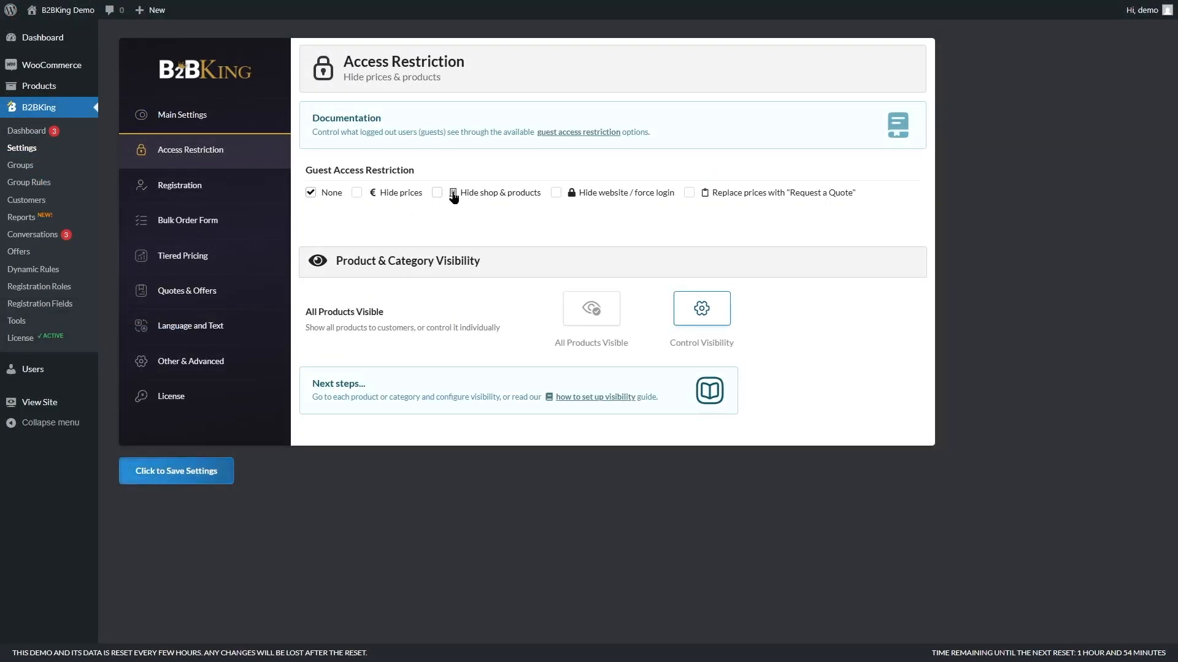
{"action": "left_click", "coordinate": [416, 194]}
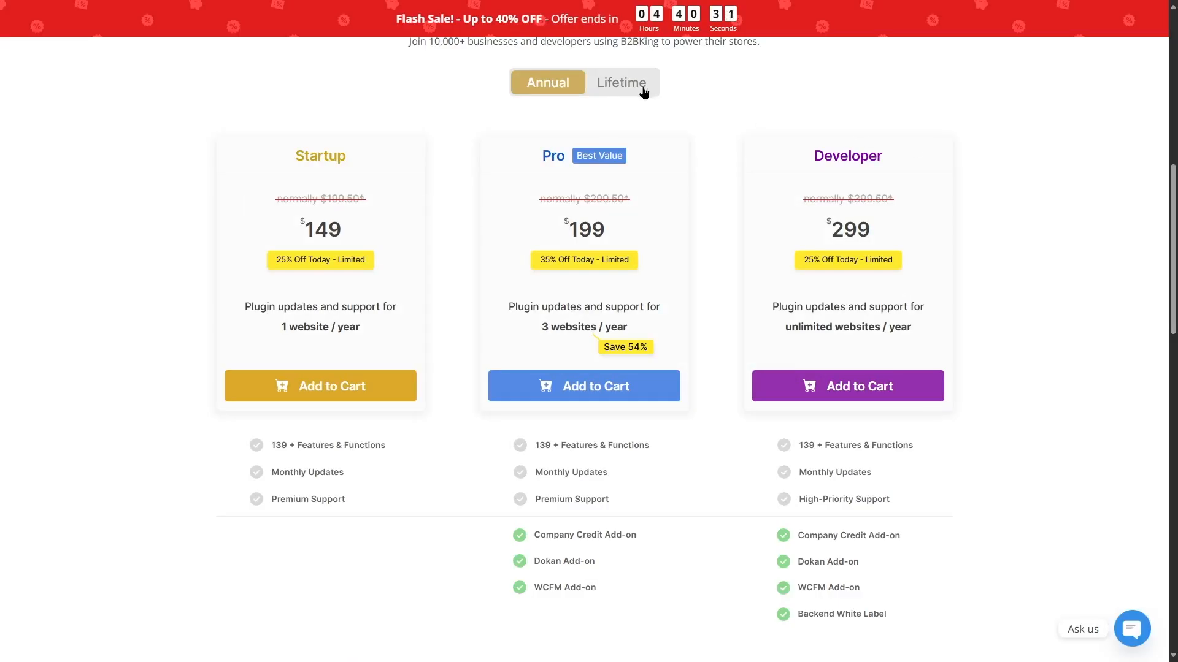
Step: Switch the B2BKing Startup, Pro and Developer plans from annual to lifetime pricing
{"action": "left_click", "coordinate": [584, 85]}
{"action": "left_click", "coordinate": [605, 89]}
{"action": "left_click", "coordinate": [631, 84]}
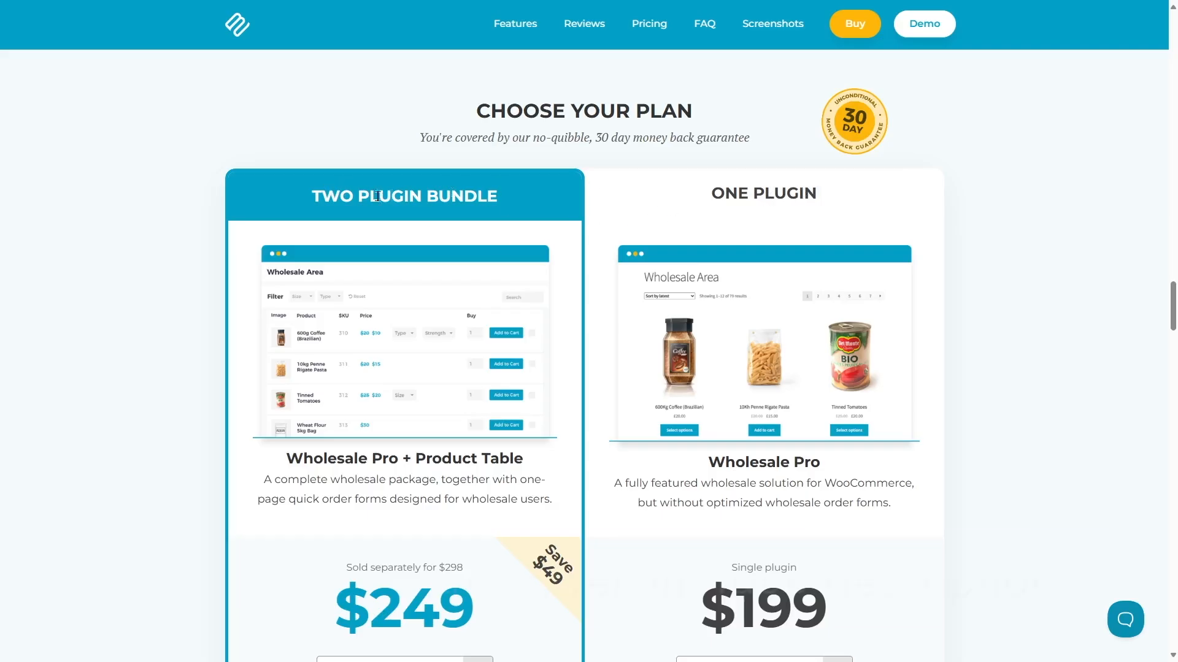
Step: Review the annual and lifetime license options of the single Wholesale Pro plugin and select the annual 1 Site plan
{"action": "scroll", "coordinate": [446, 204], "scroll_direction": "down", "scroll_amount": 3}
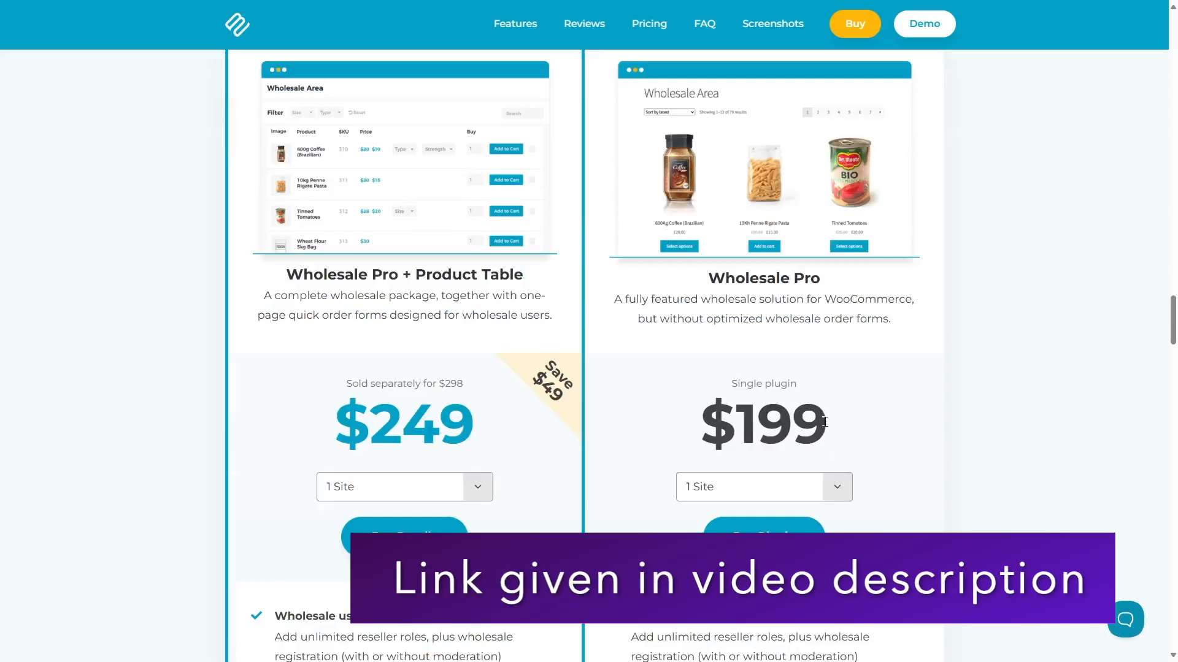
{"action": "left_click", "coordinate": [836, 488]}
{"action": "scroll", "coordinate": [834, 482], "scroll_direction": "down", "scroll_amount": 1}
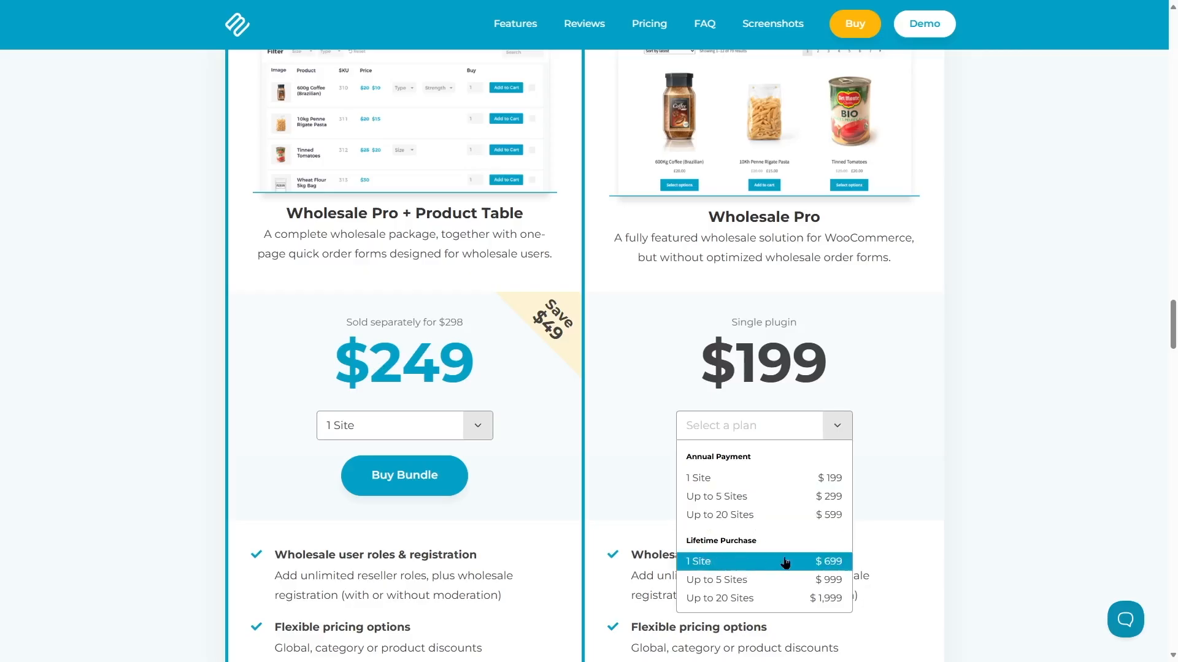
{"action": "left_click", "coordinate": [758, 477]}
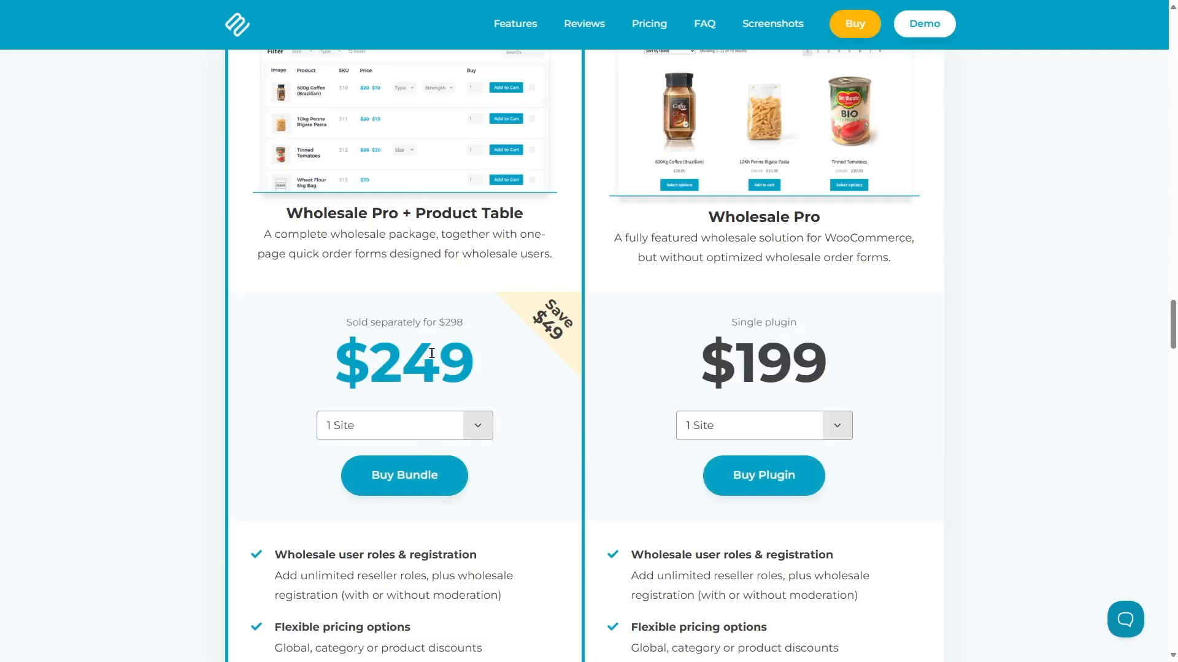
Step: Review the annual and lifetime license options of the Wholesale Pro + Product Table bundle and return to the plan overview
{"action": "scroll", "coordinate": [405, 296], "scroll_direction": "up", "scroll_amount": 2}
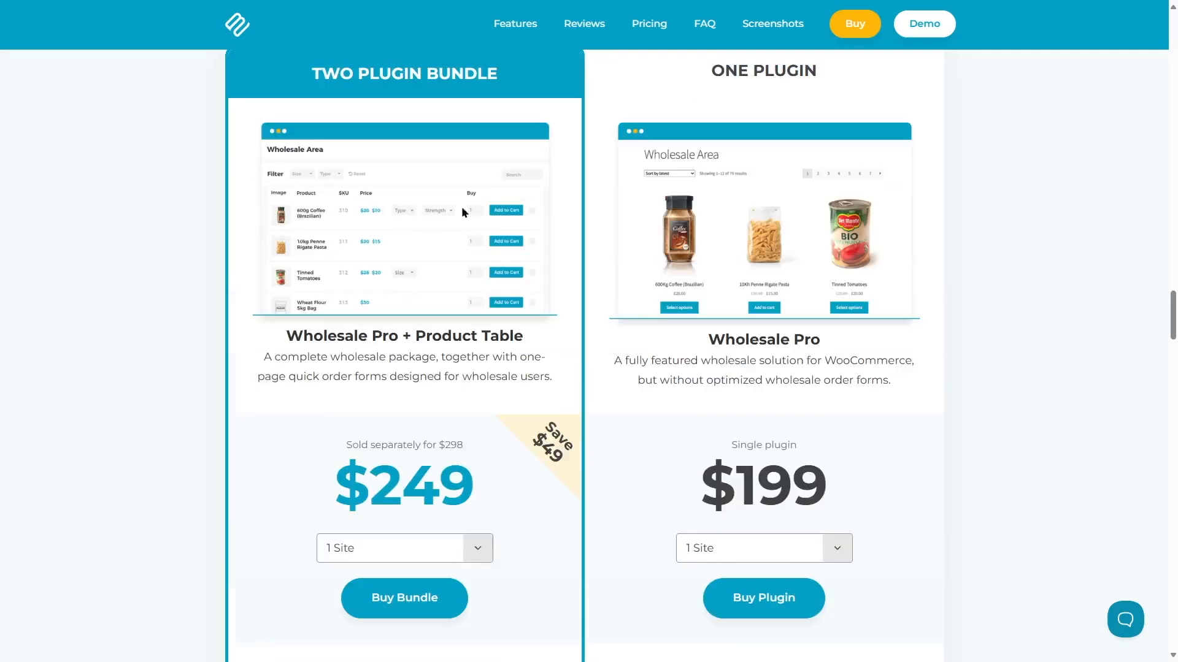
{"action": "scroll", "coordinate": [433, 263], "scroll_direction": "down", "scroll_amount": 3}
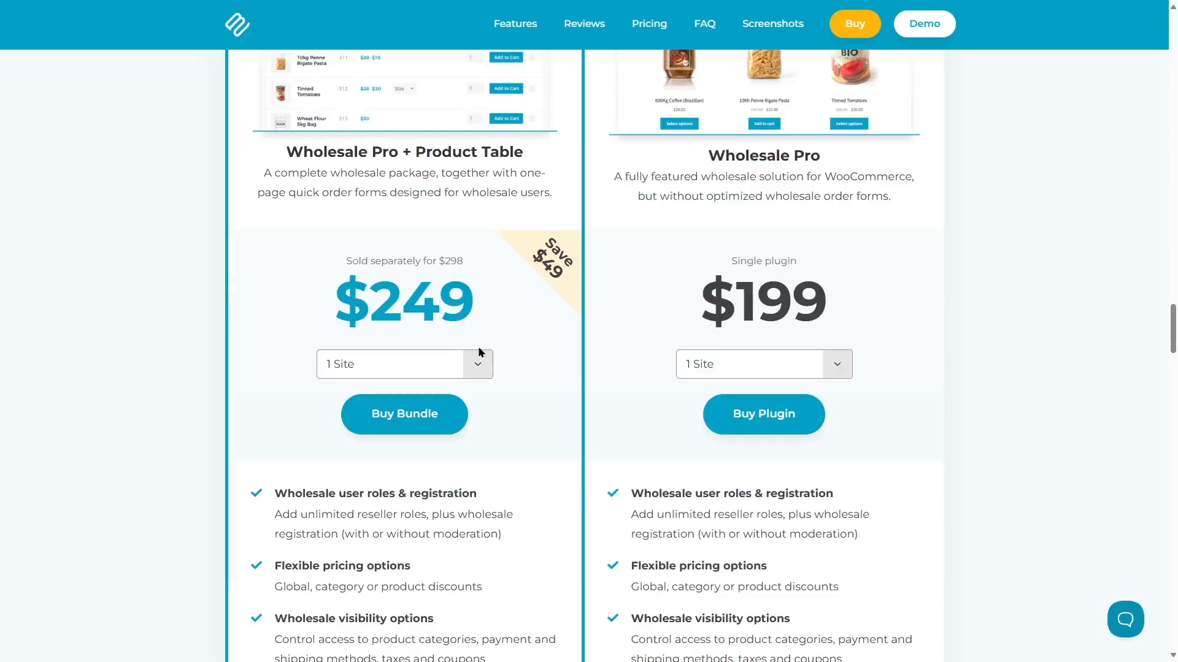
{"action": "left_click", "coordinate": [479, 365]}
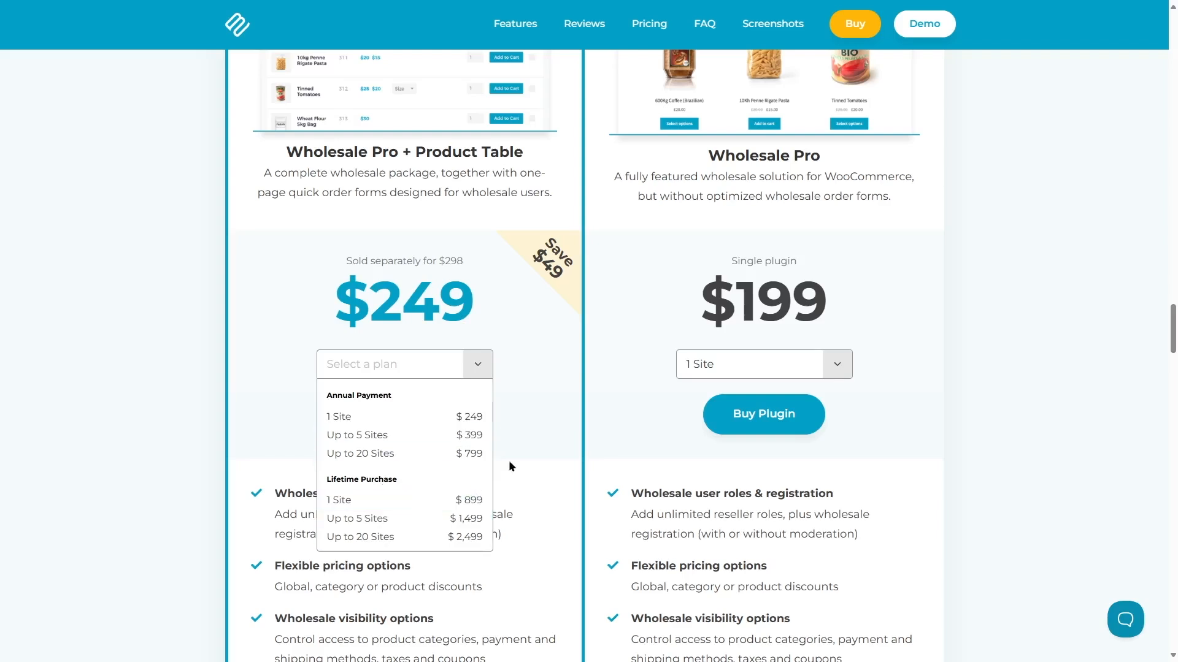
{"action": "left_click", "coordinate": [516, 413]}
{"action": "left_click_drag", "start_coordinate": [1172, 325], "coordinate": [1173, 292]}
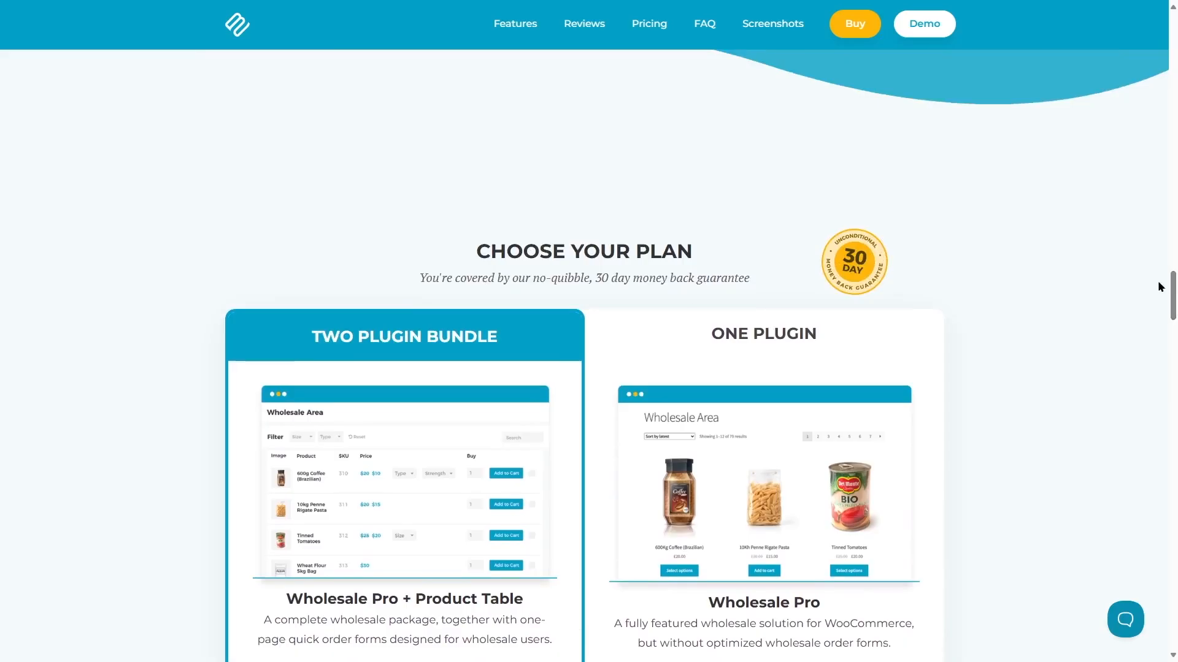